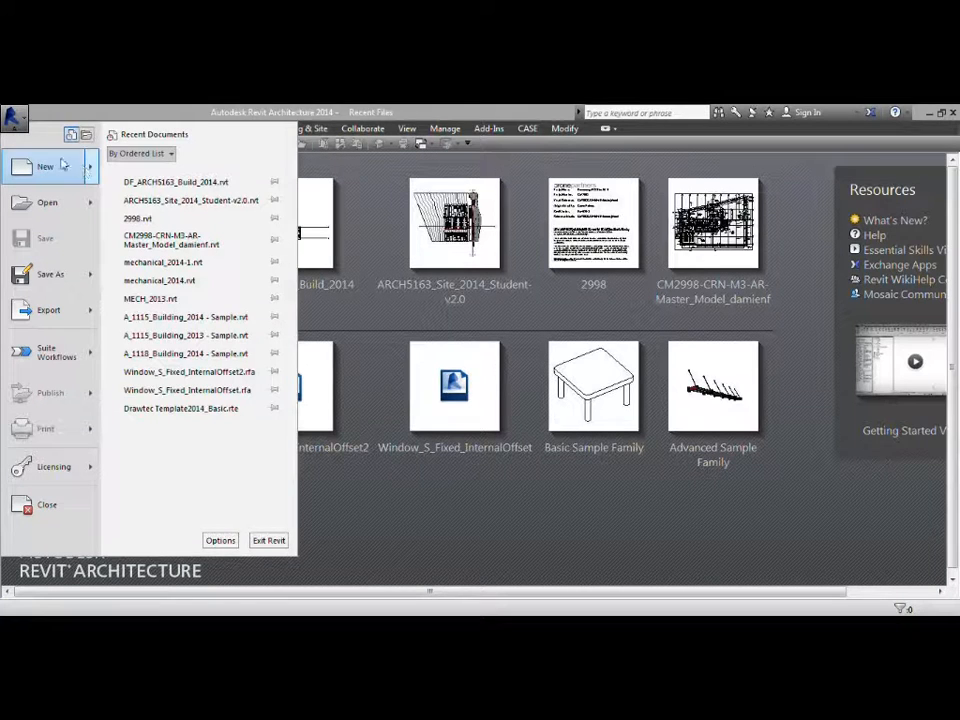
- Create a new family from the Metric Window.rft template
left_click(166, 206)
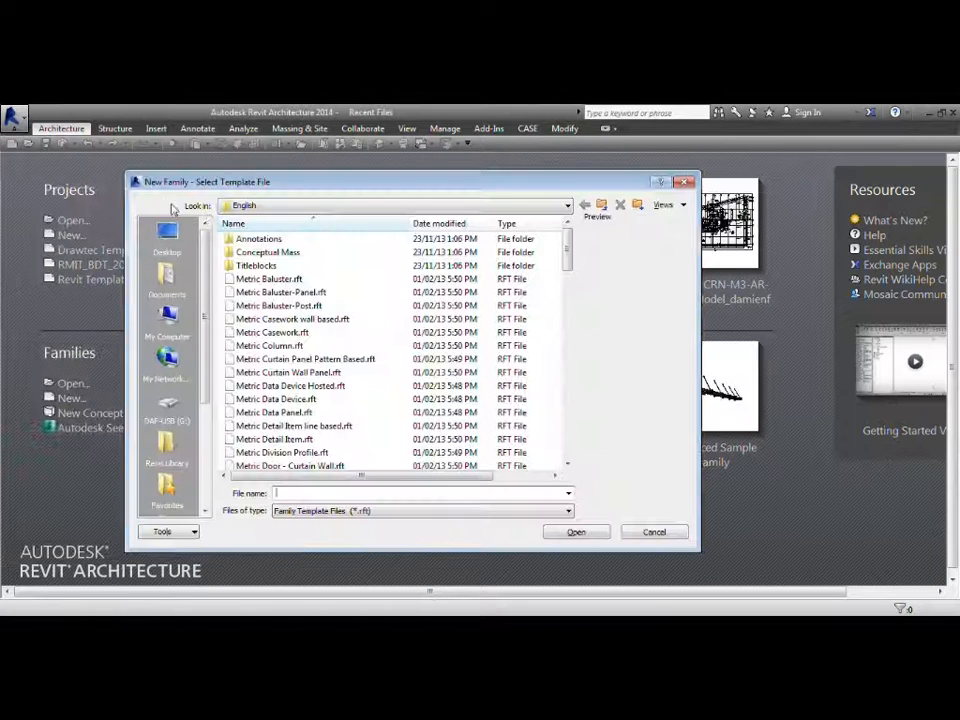
mouse_move(569, 257)
left_mouse_down()
mouse_move(583, 297)
mouse_move(583, 376)
mouse_move(574, 386)
mouse_move(581, 444)
left_mouse_up()
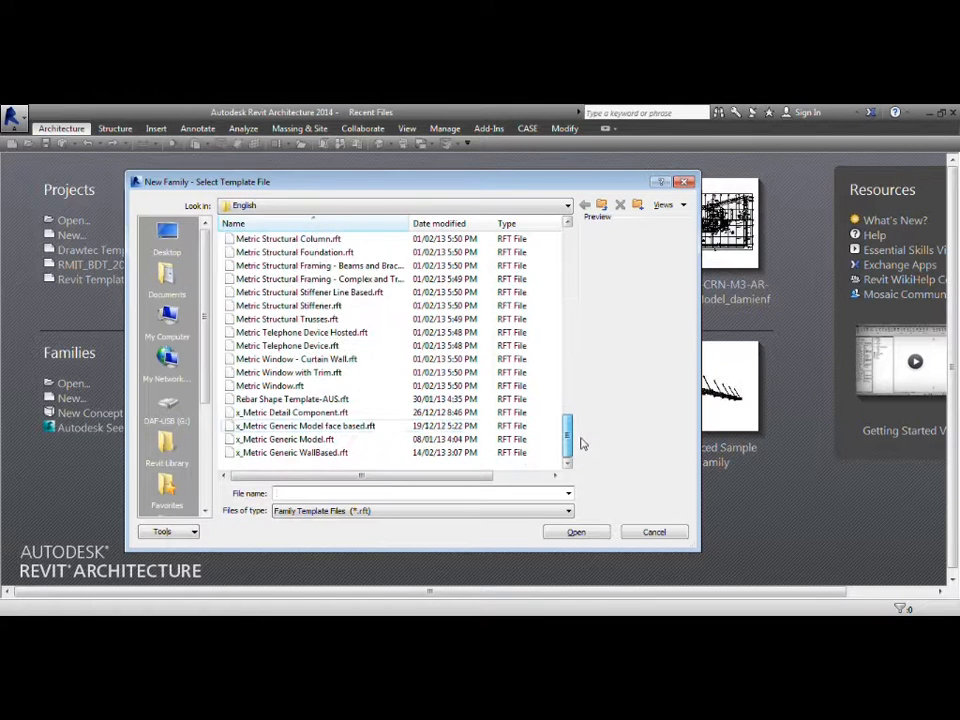
left_click(273, 388)
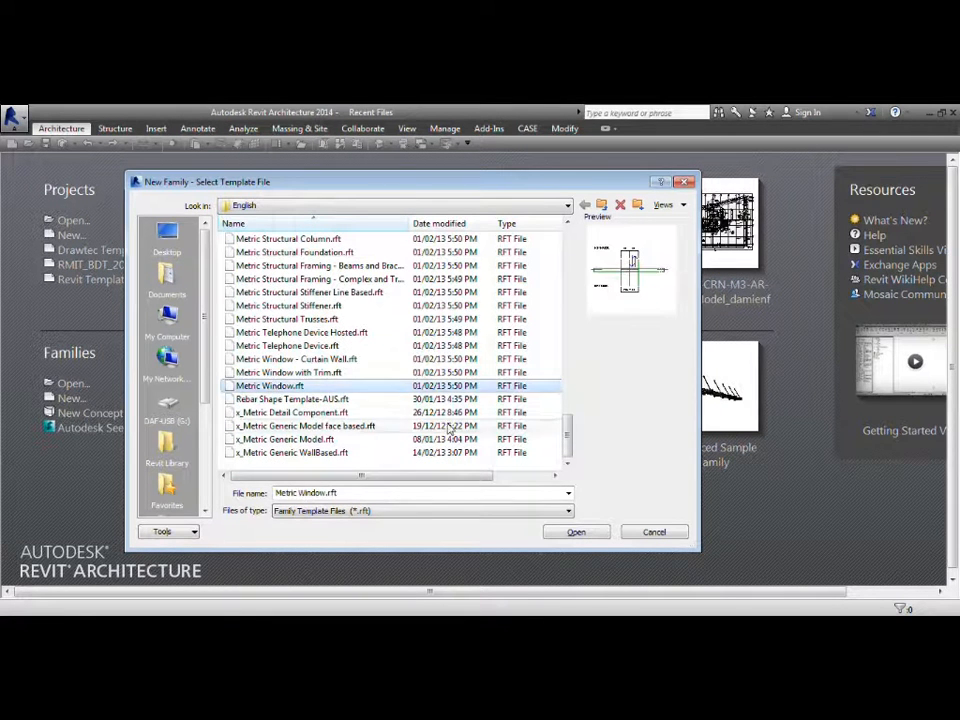
left_click(576, 533)
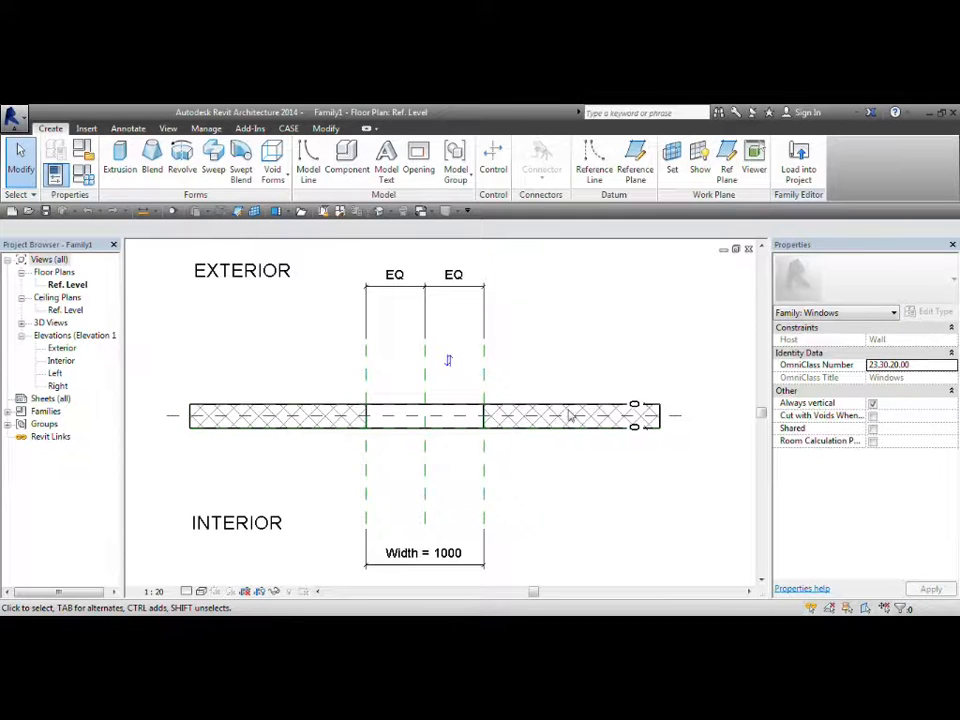
- Examine the height and sill height dimensions in the Exterior elevation and the width dimension in the Ref. Level floor plan
double_click(63, 348)
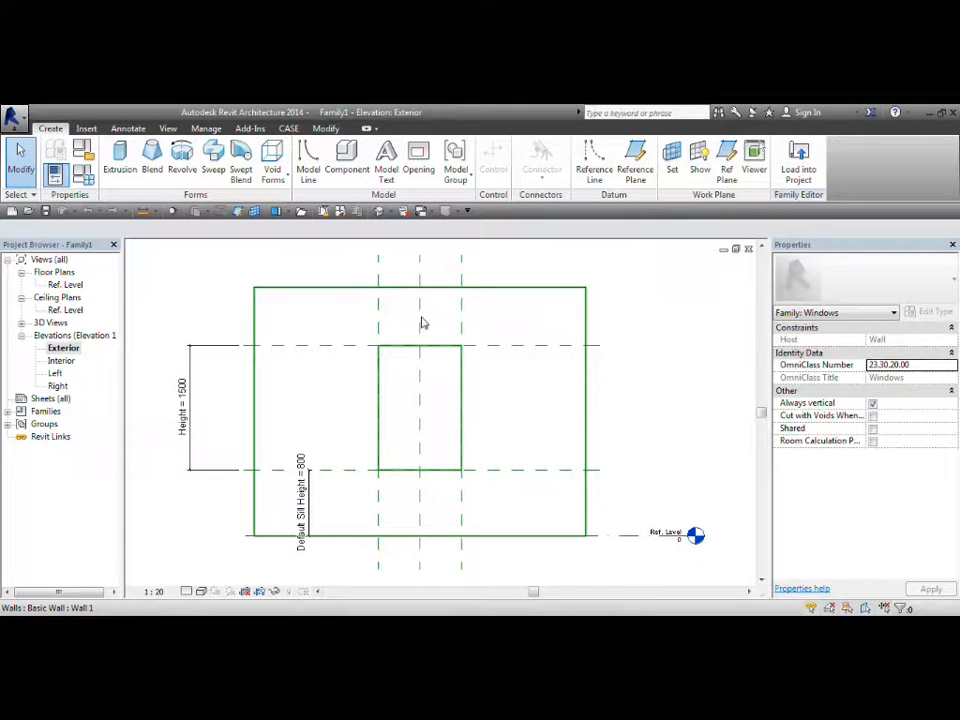
middle_click_drag(341, 381, 347, 396)
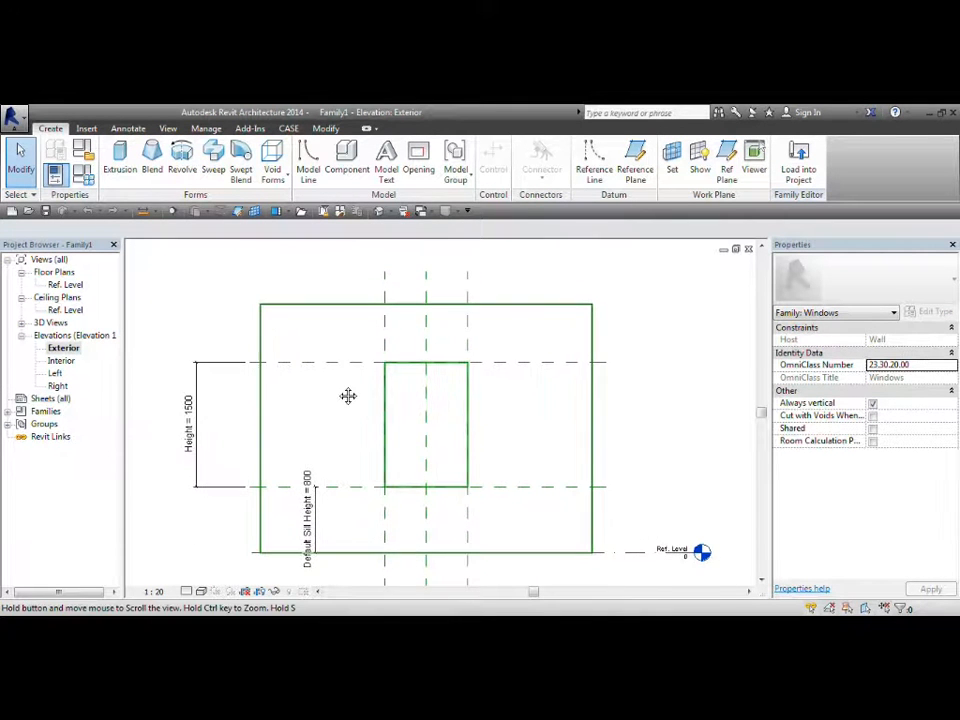
left_click(199, 382)
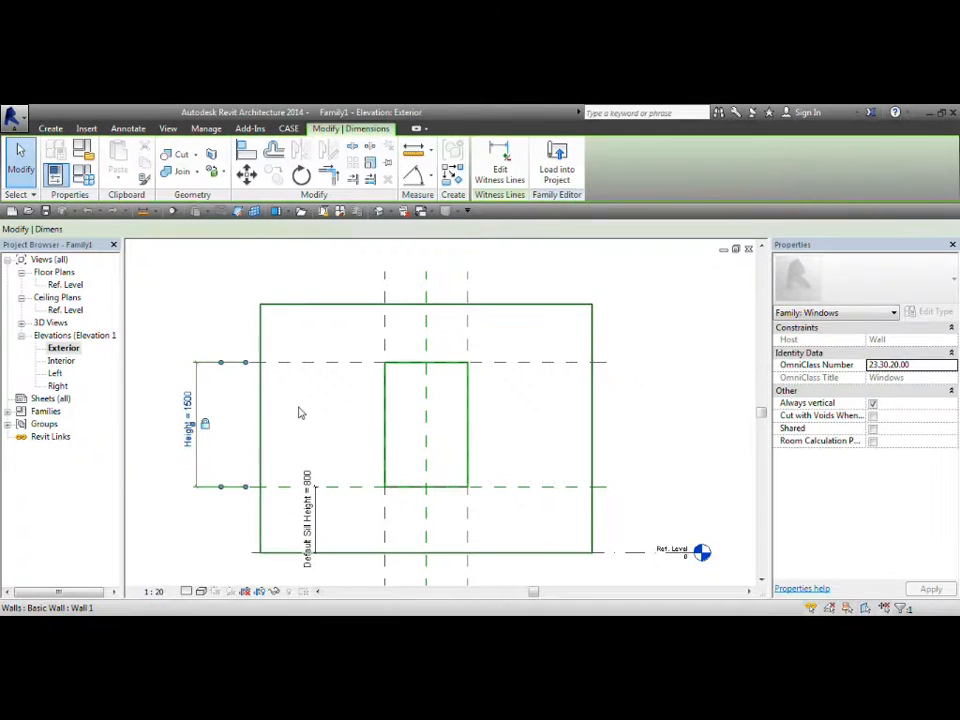
left_click(318, 513)
middle_click_drag(512, 471, 499, 420)
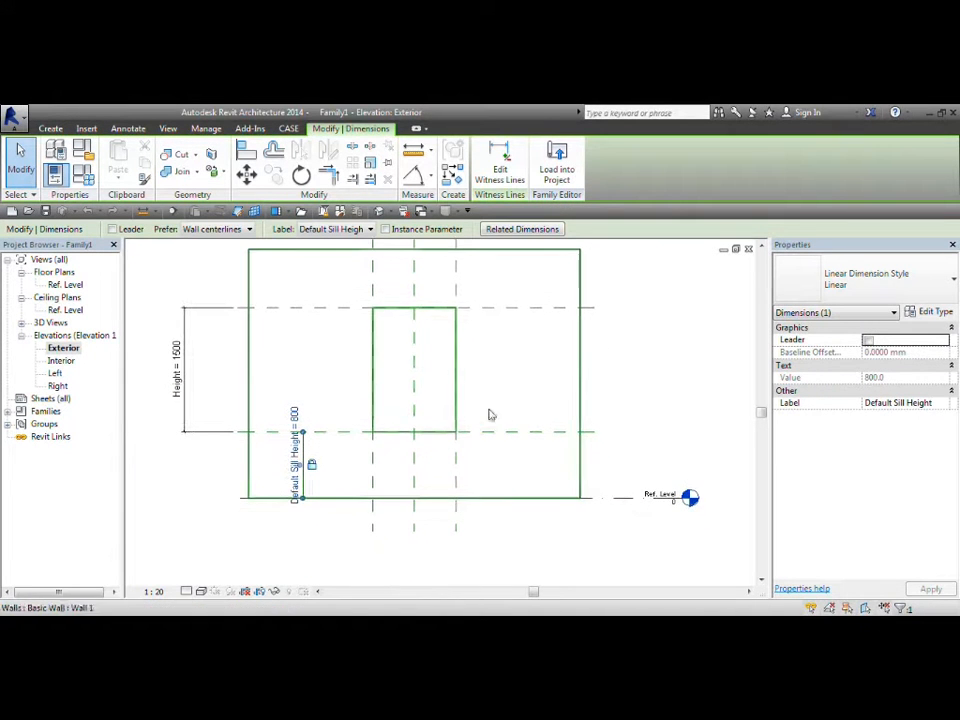
left_click(263, 395)
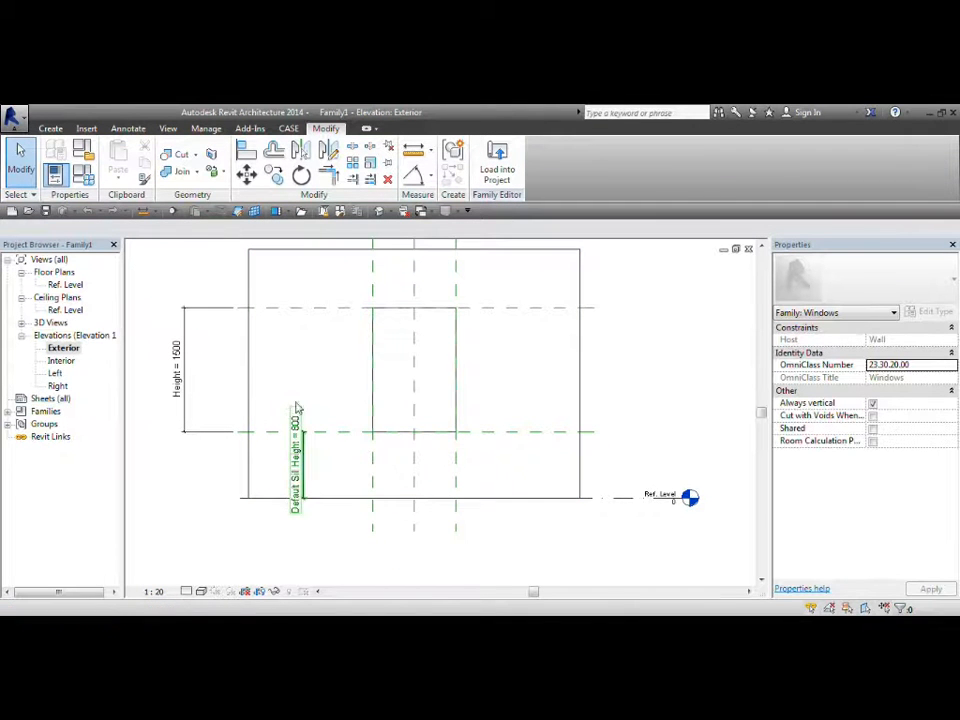
double_click(66, 286)
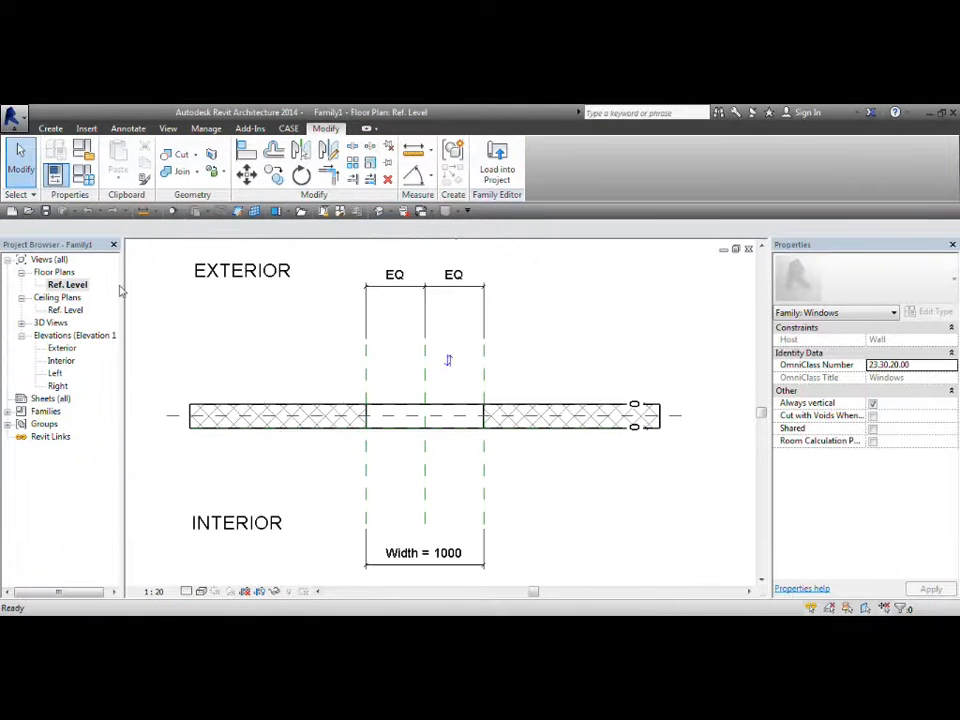
scroll(514, 380, "down", 2)
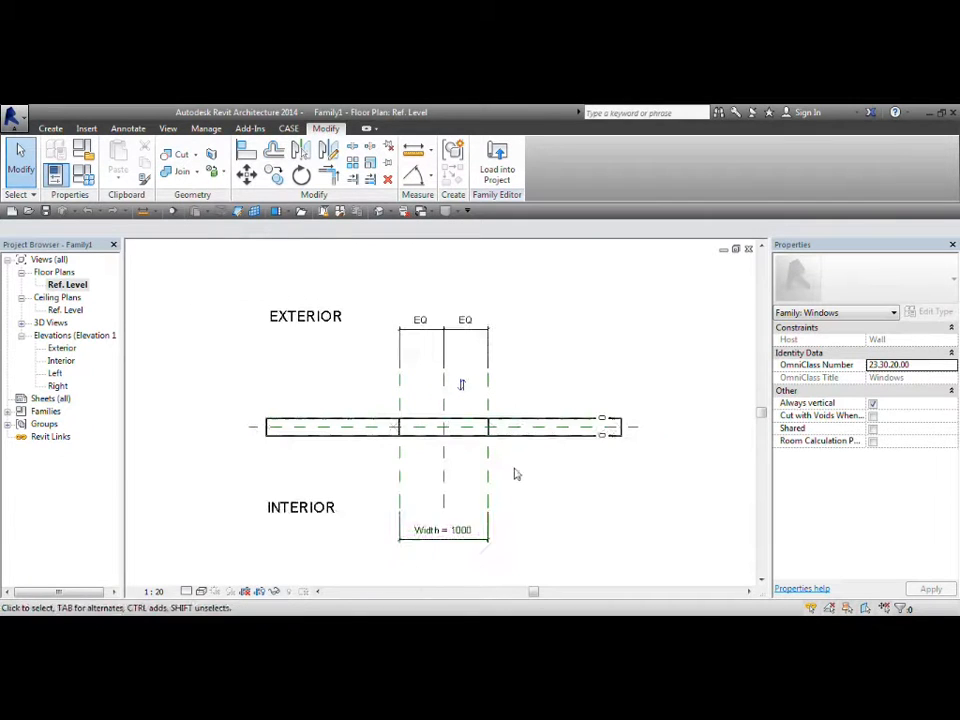
left_click(450, 543)
left_click(538, 549)
middle_click_drag(538, 549, 521, 459)
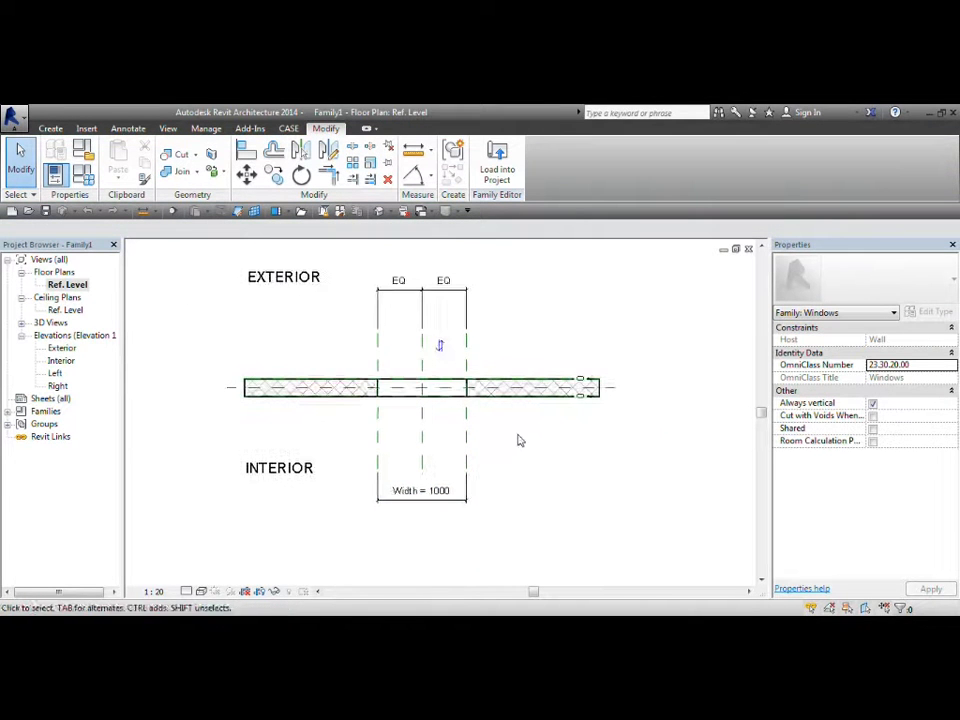
- Save the family to the Desktop as Window_Single with maximum backups set to 1
left_click(46, 211)
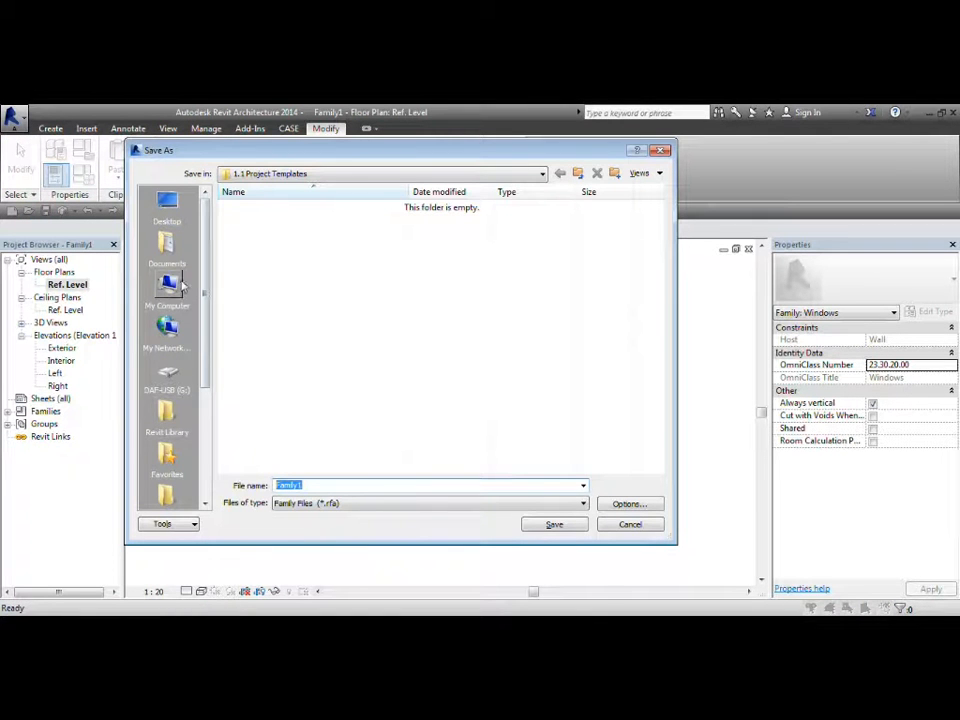
left_click(173, 222)
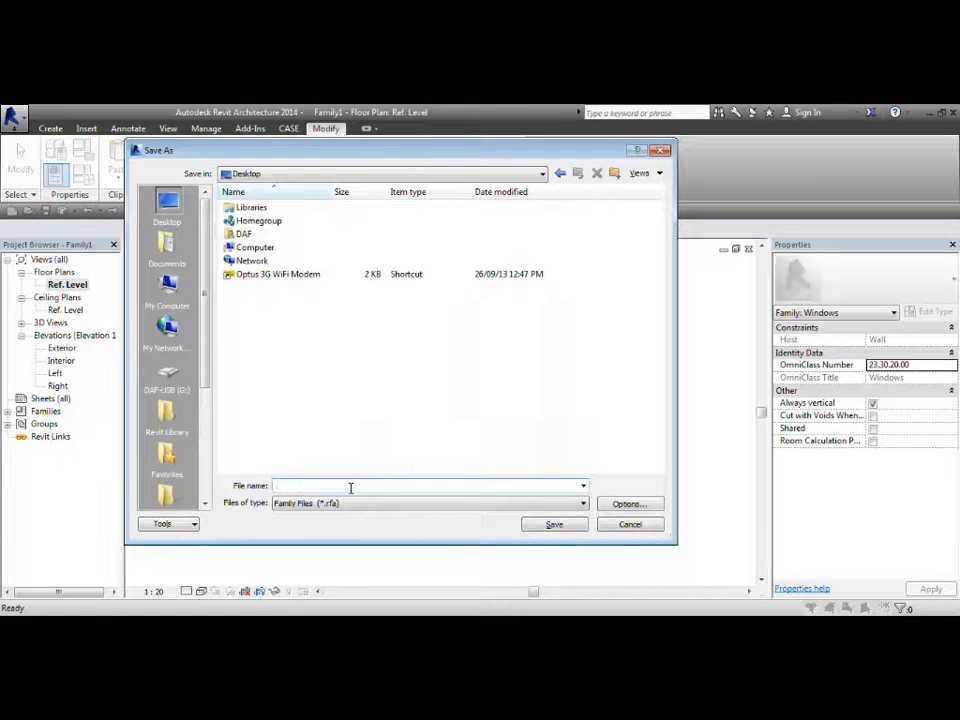
type("W")
left_click(630, 505)
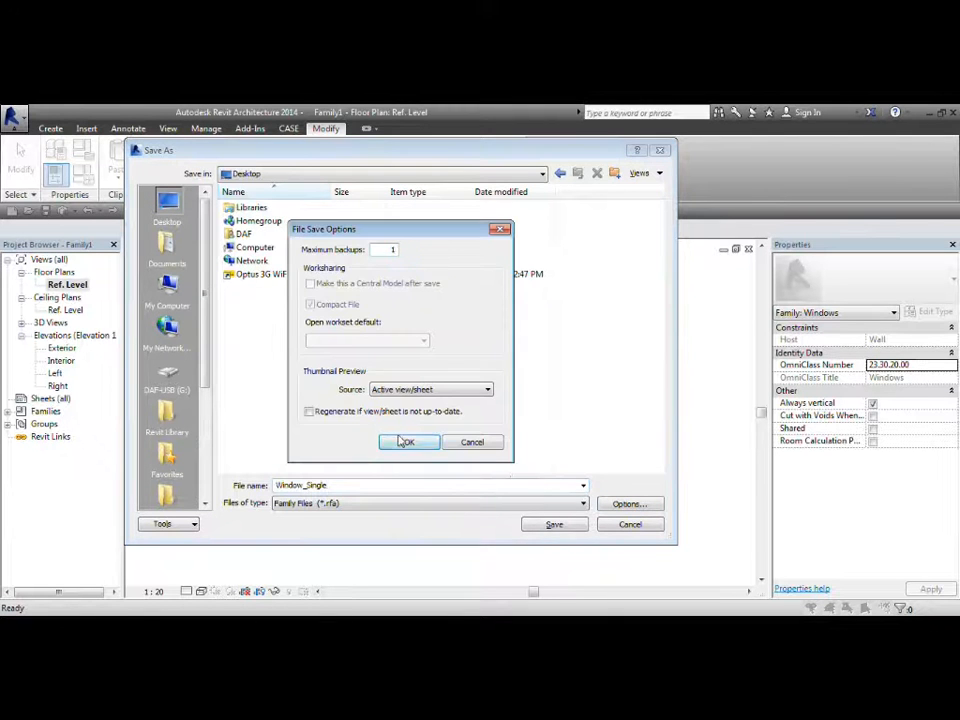
left_click(405, 442)
left_click(549, 525)
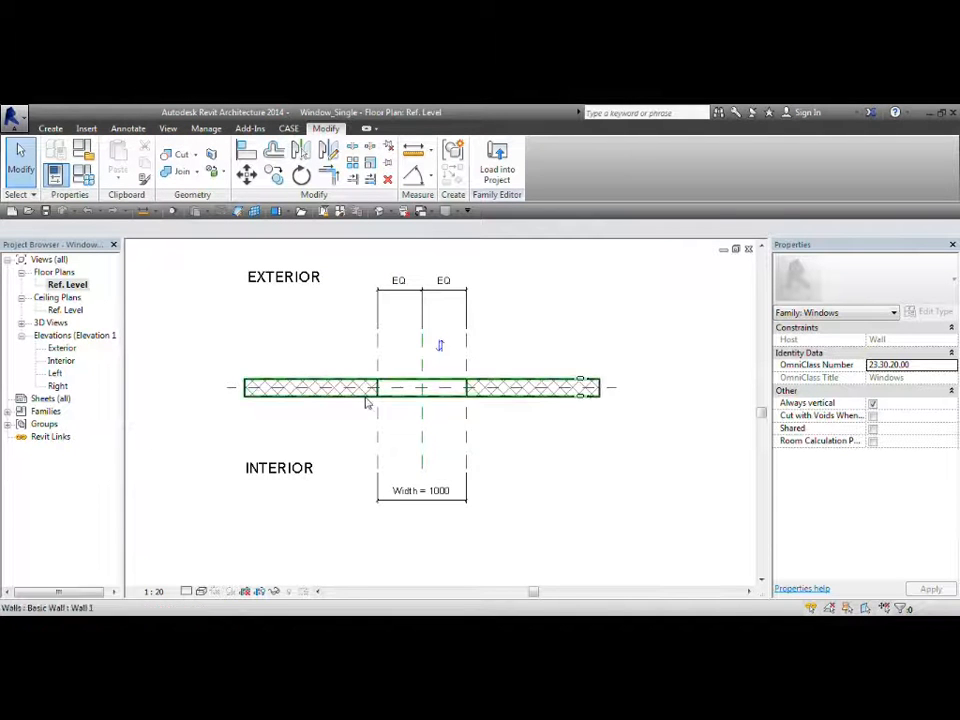
- Draw a horizontal reference plane inside the wall, about 55 mm to the exterior side of the centre plane and extending past both opening edges
scroll(373, 400, "up", 2)
middle_click_drag(471, 390, 436, 453)
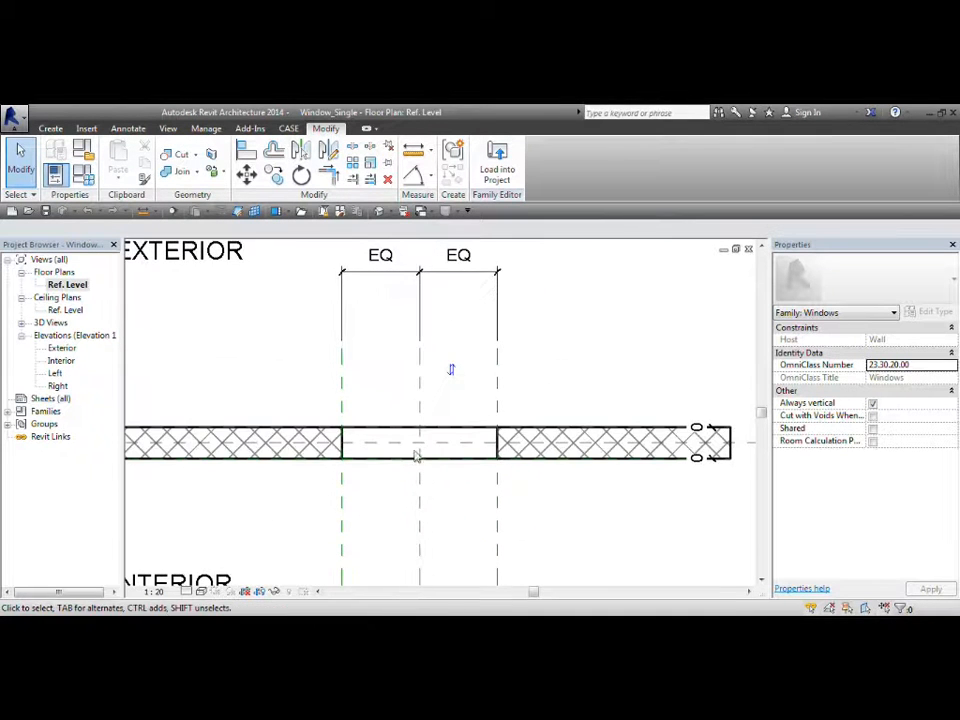
left_click(52, 129)
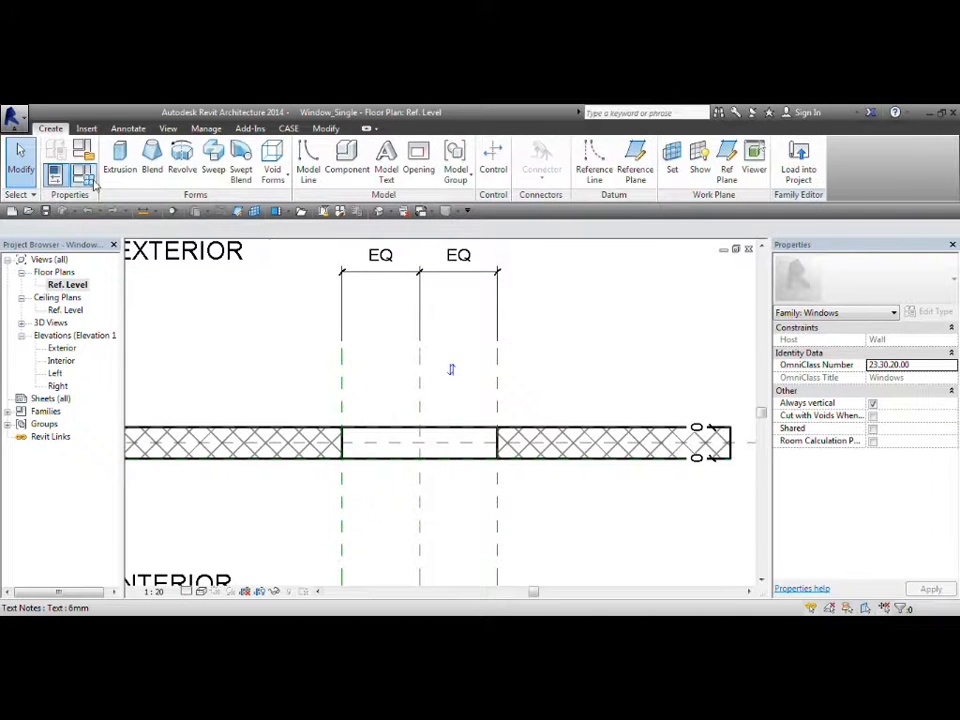
middle_click_drag(279, 366, 379, 363)
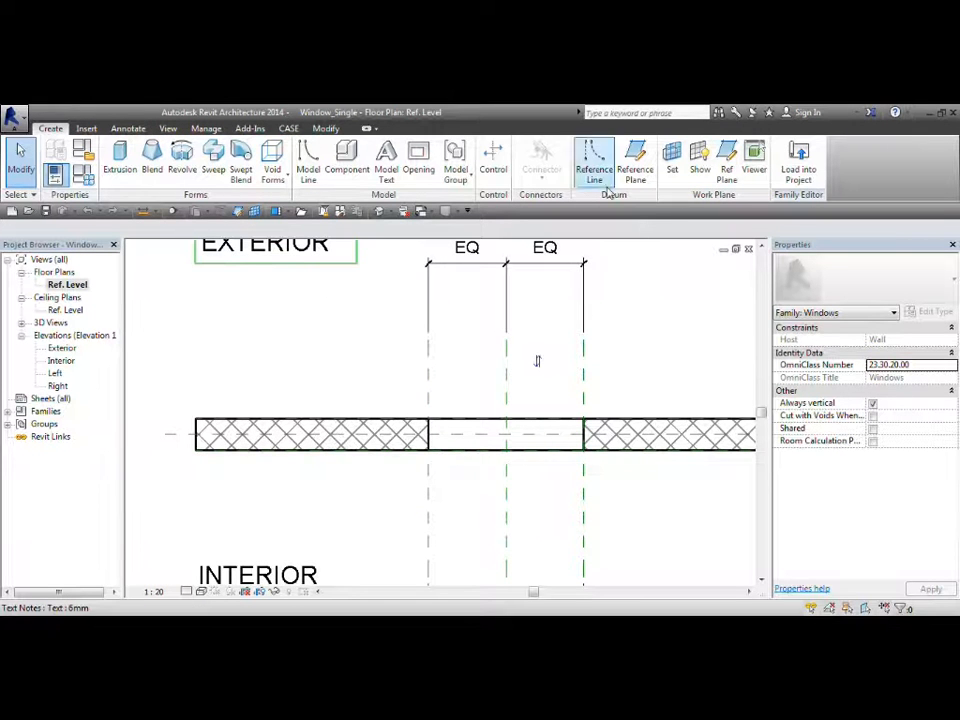
left_click(634, 158)
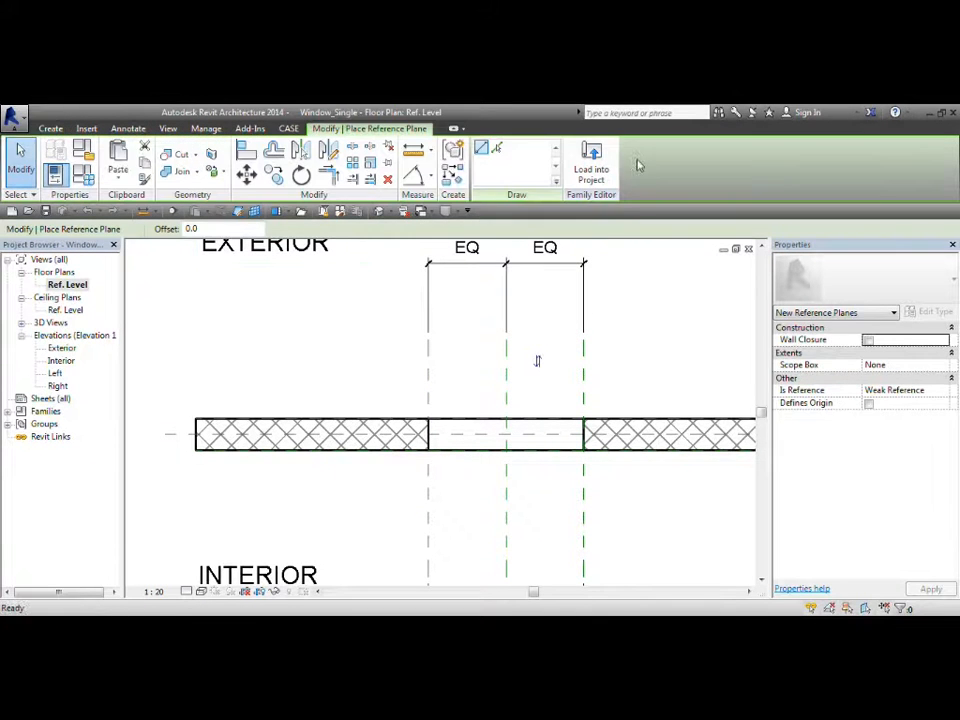
middle_click_drag(501, 368, 430, 387)
scroll(430, 387, "up", 3)
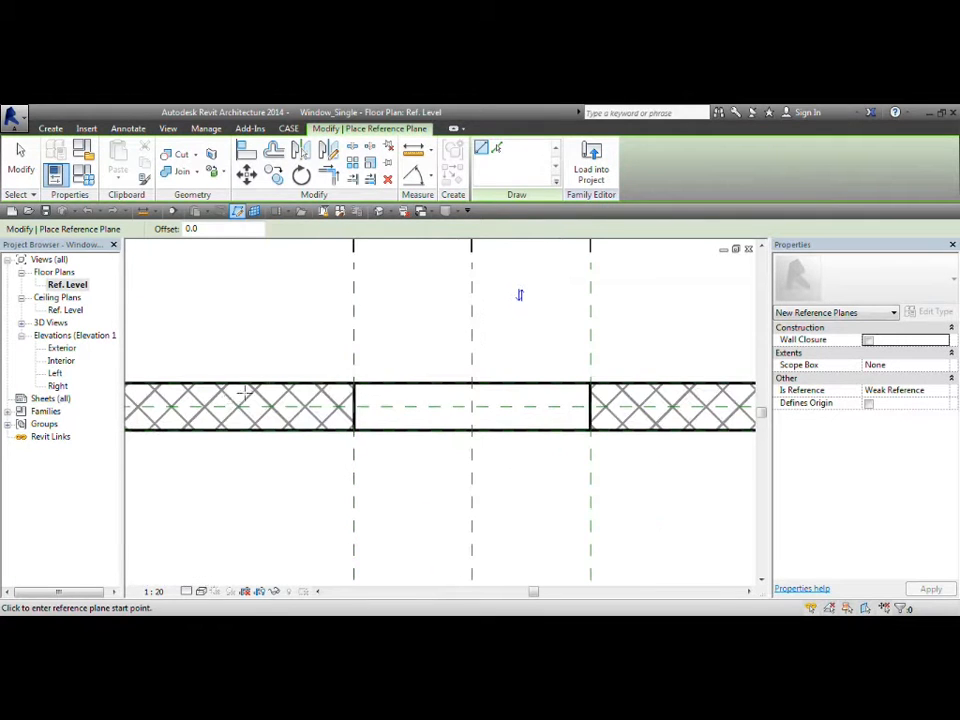
left_click(172, 395)
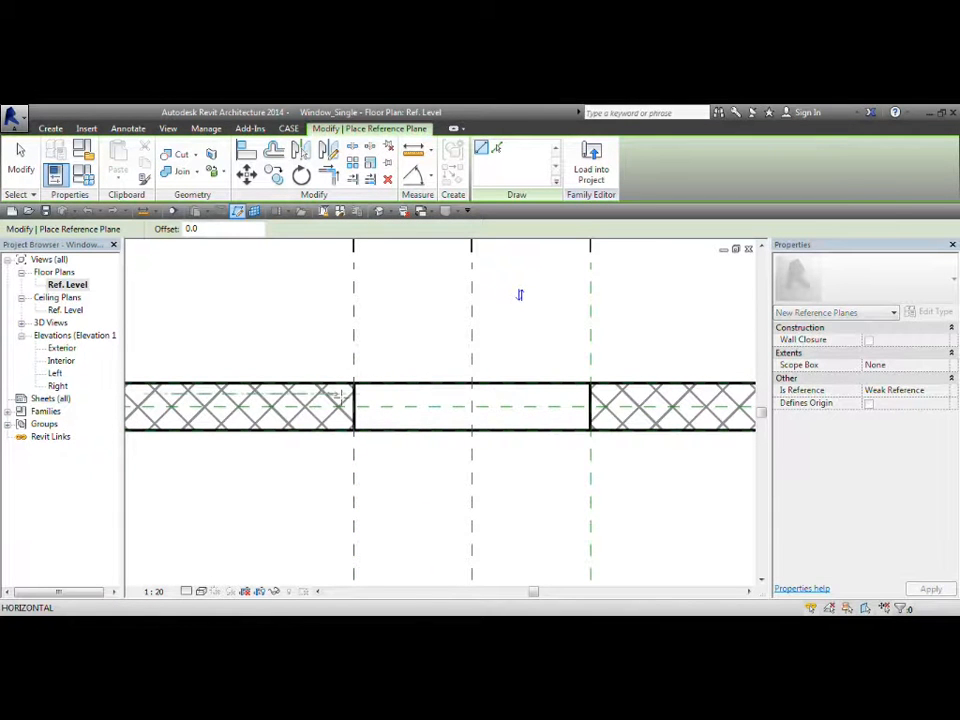
middle_click_drag(728, 394, 662, 392)
left_click(695, 392)
scroll(696, 391, "down", 1)
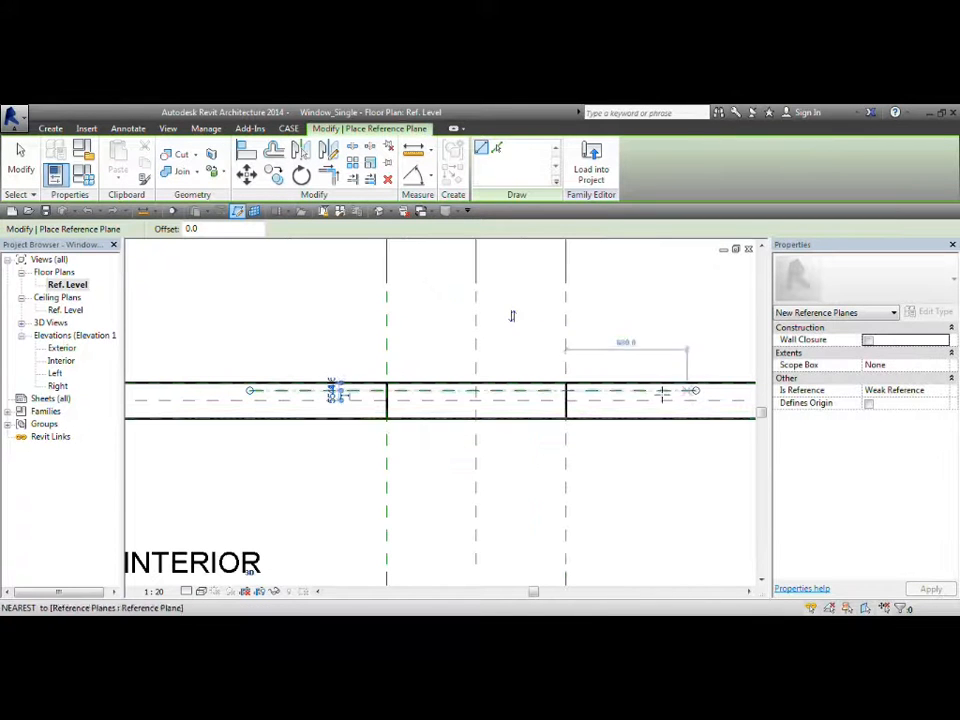
- Draw a second horizontal reference plane of matching length inside the wall, about 60 mm to the interior side of the centre plane
left_click(251, 411)
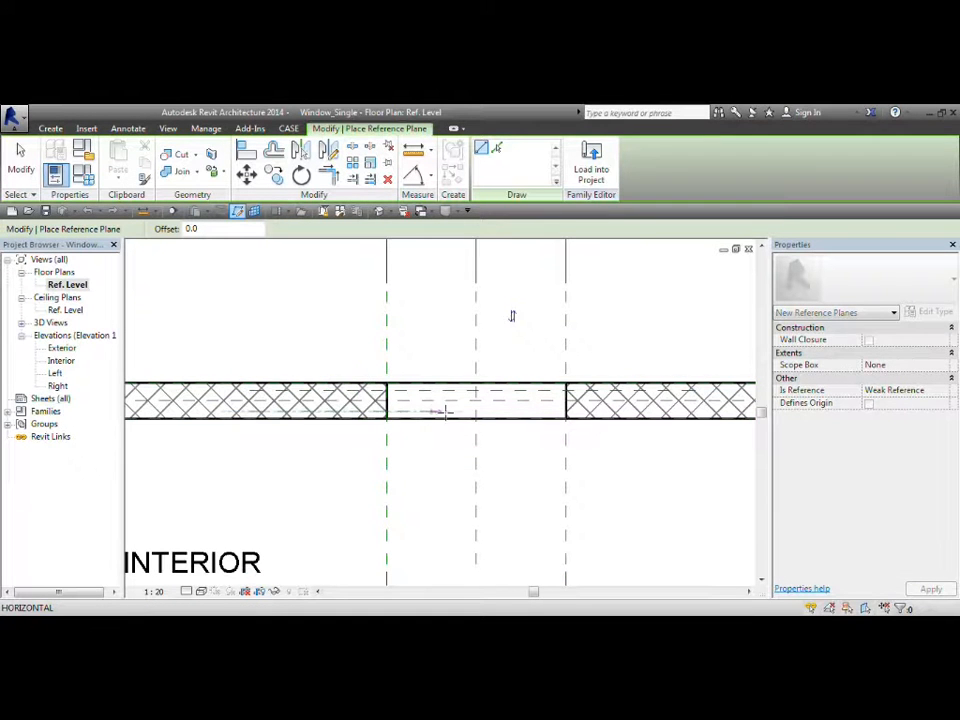
left_click(696, 411)
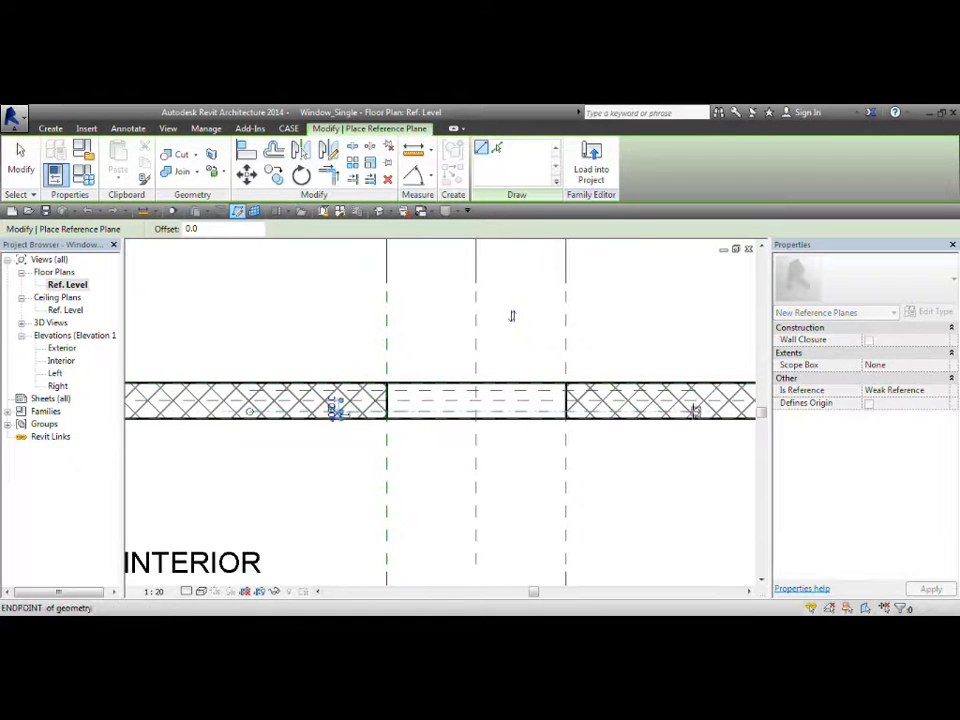
scroll(294, 416, "up", 2)
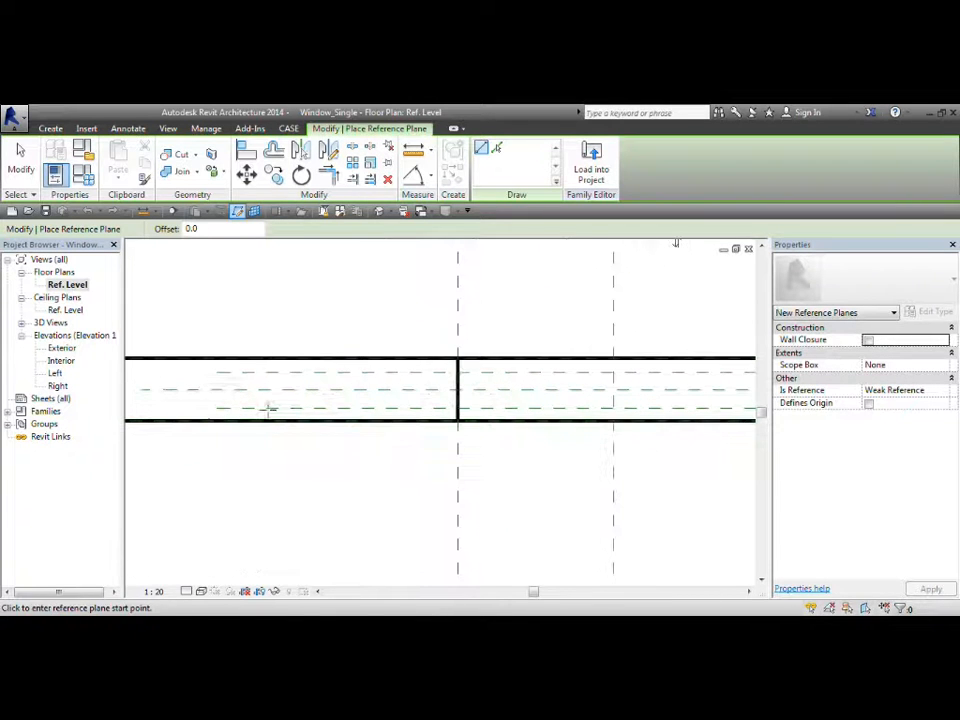
key("Escape")
- Place an aligned dimension chain across the exterior-side reference plane, the centre plane and the interior-side reference plane, over the wall section beside the opening
middle_click_drag(291, 396, 311, 401)
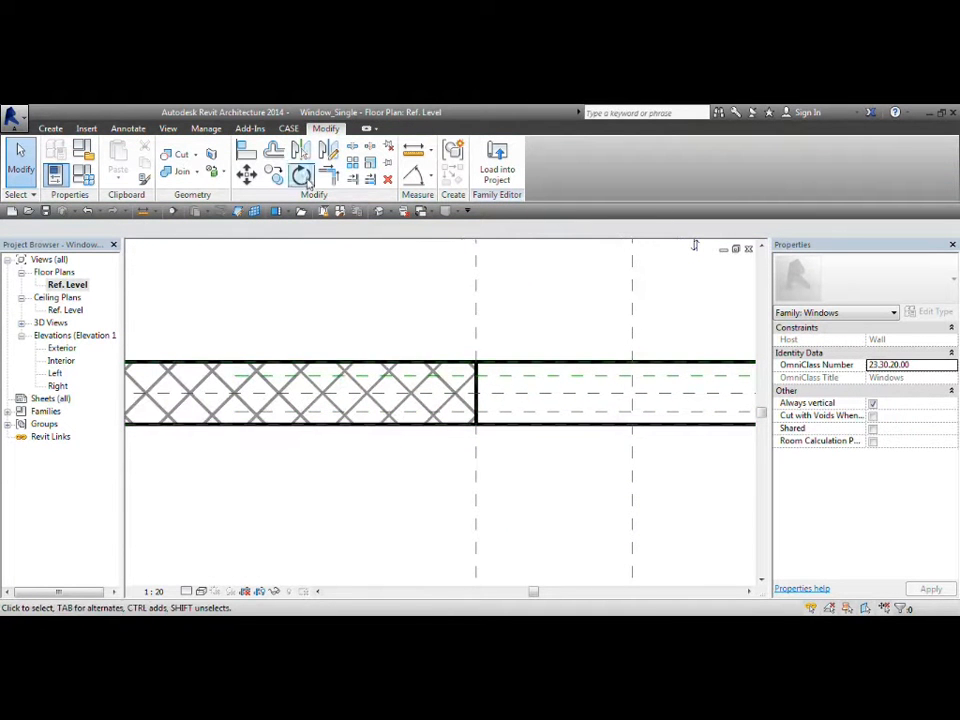
key("d")
key("i")
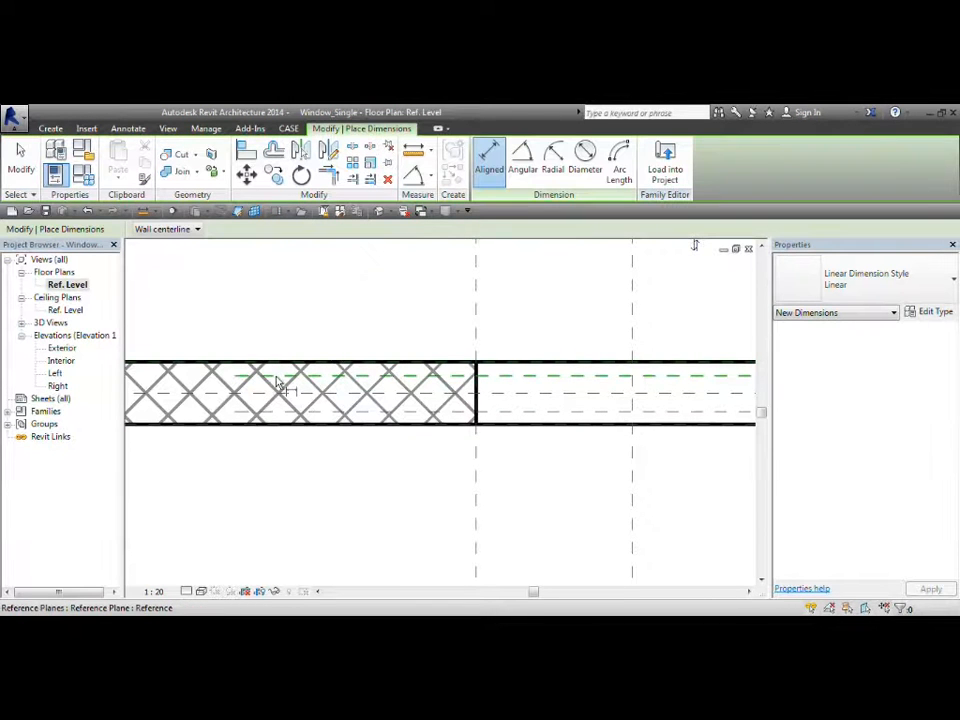
left_click(280, 380)
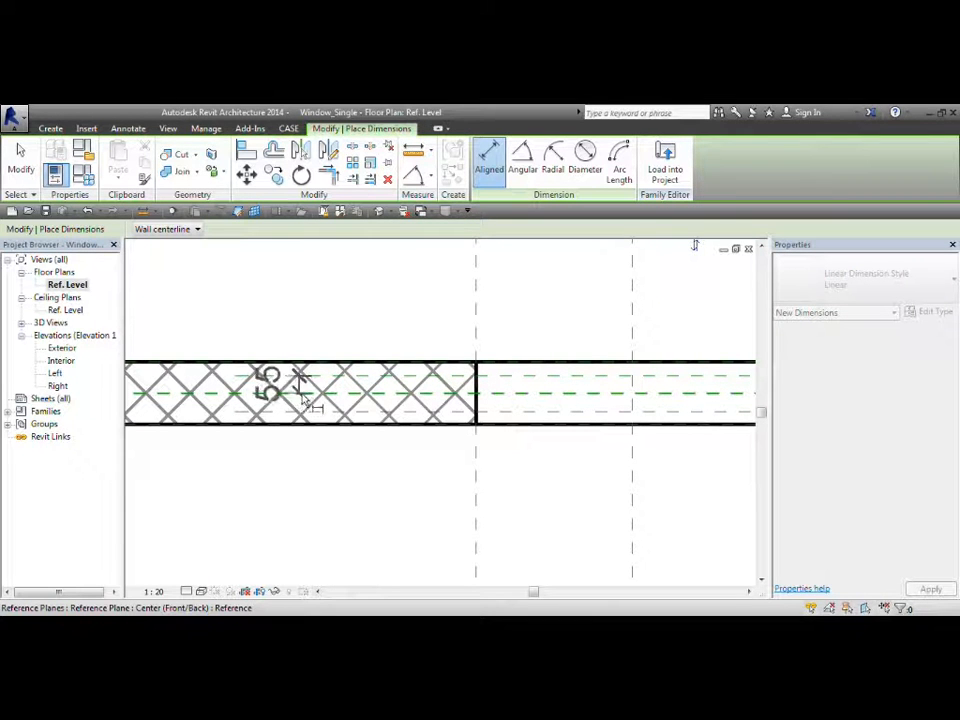
middle_click_drag(186, 412, 352, 408)
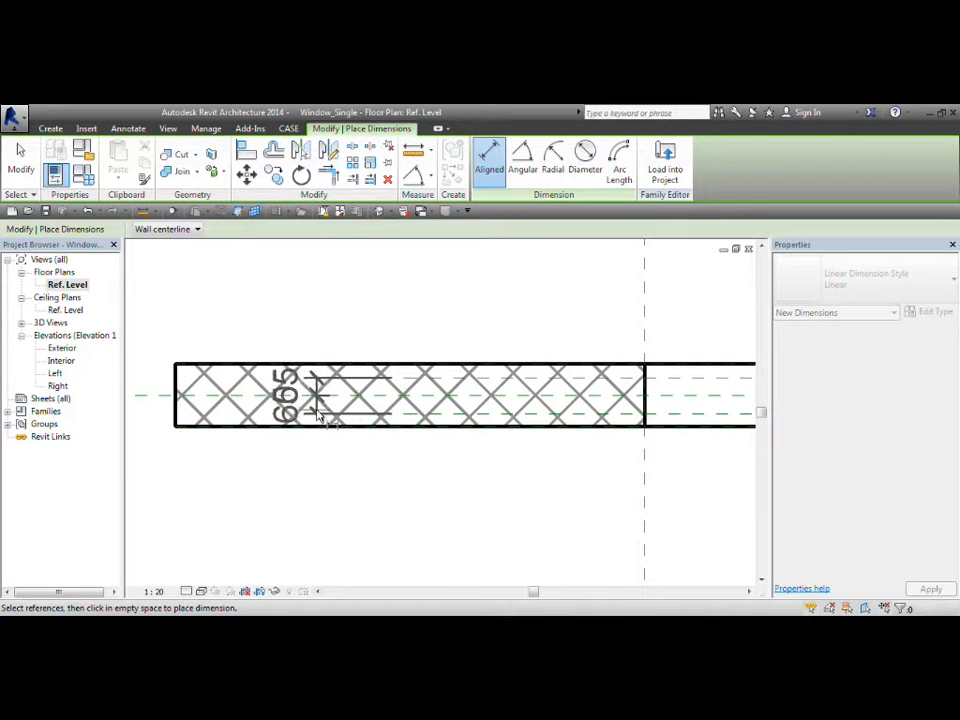
left_click(318, 415)
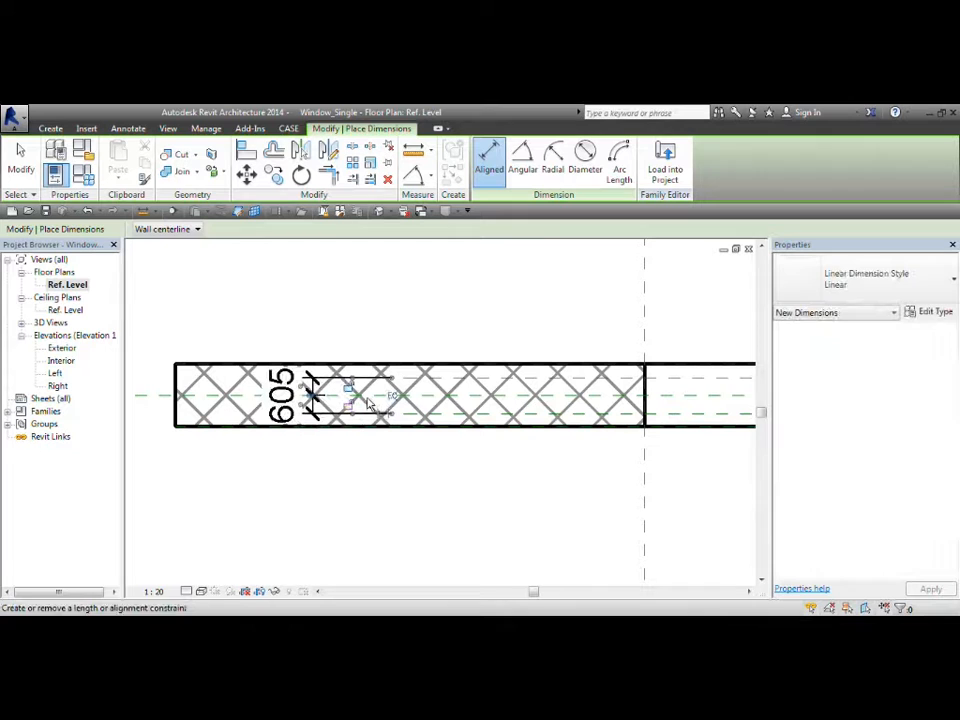
key("Escape")
key("Escape")
- Set the distance from the centre plane to each of the two new reference planes to 45 mm
left_click(433, 384)
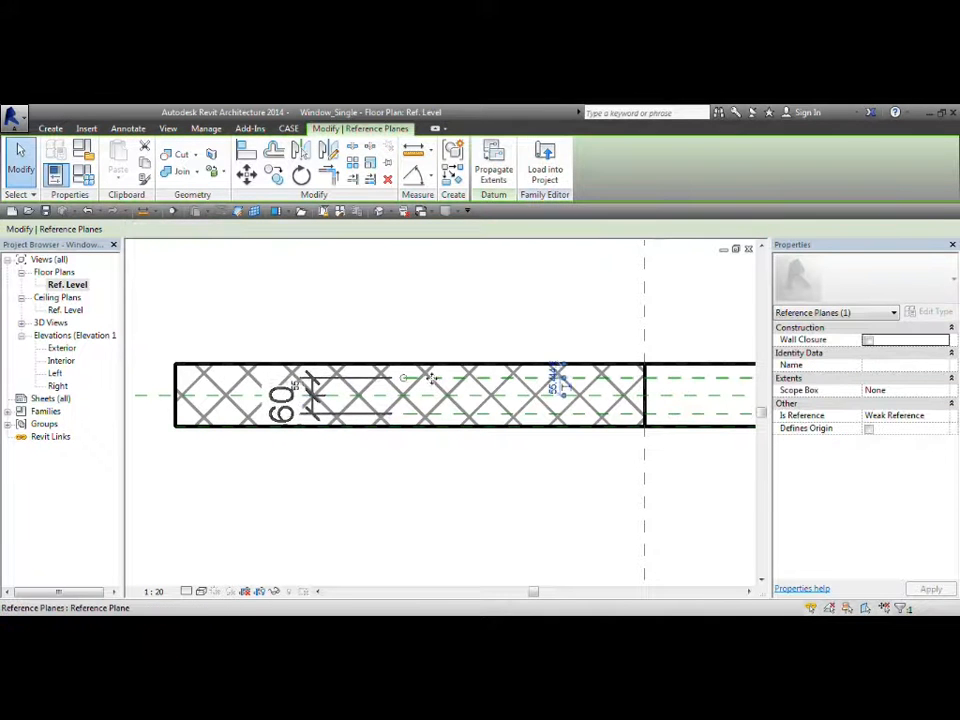
left_click(290, 386)
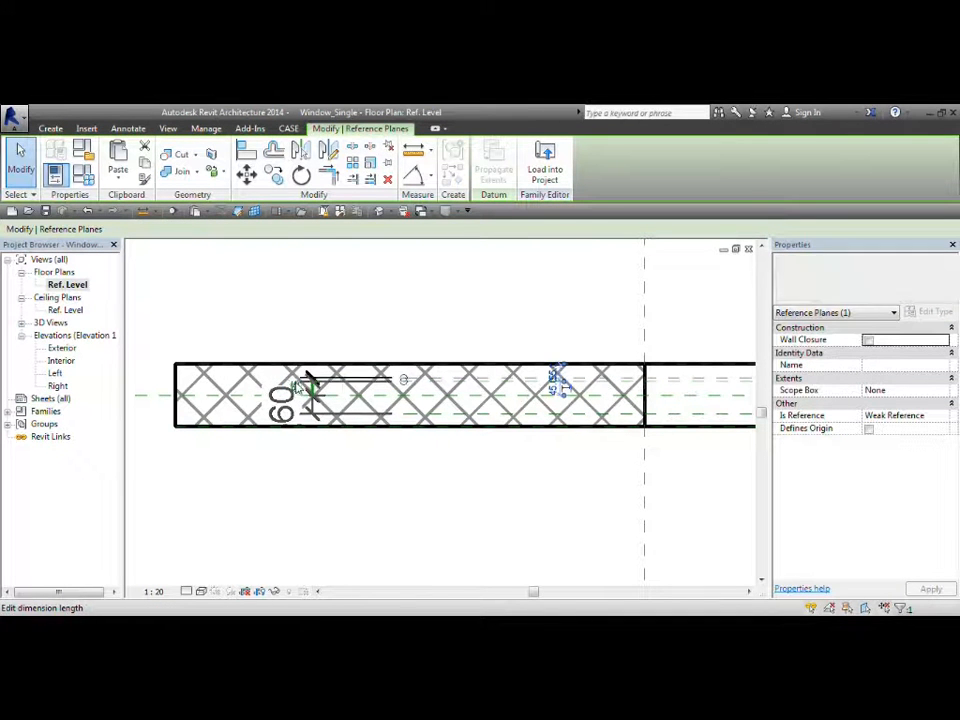
key("Return")
left_click(412, 437)
left_click(411, 414)
left_click(291, 405)
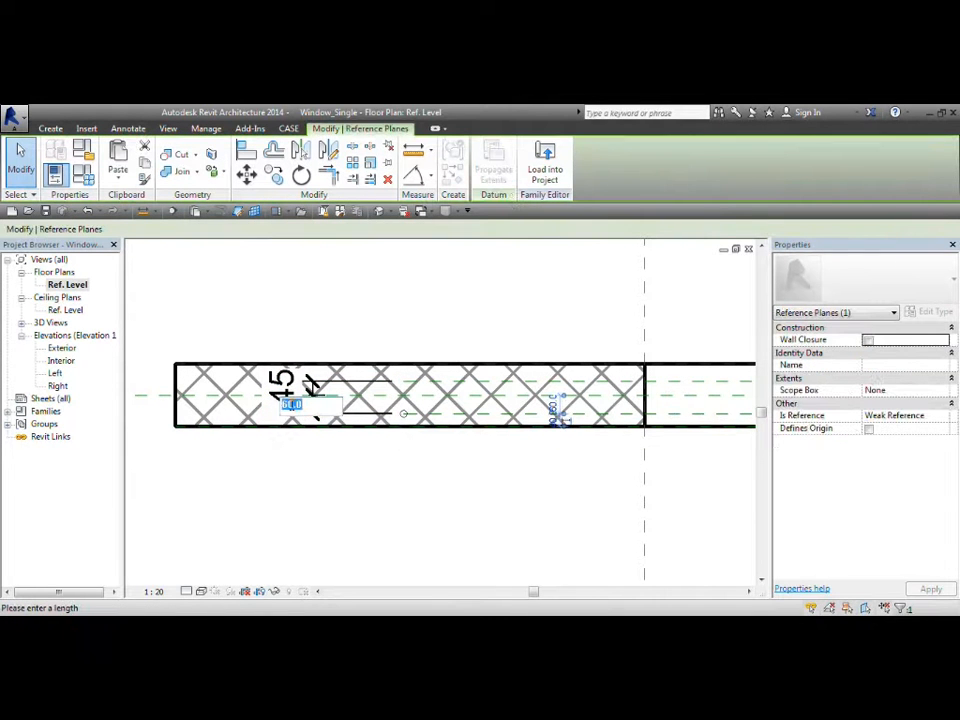
type("45")
key("Return")
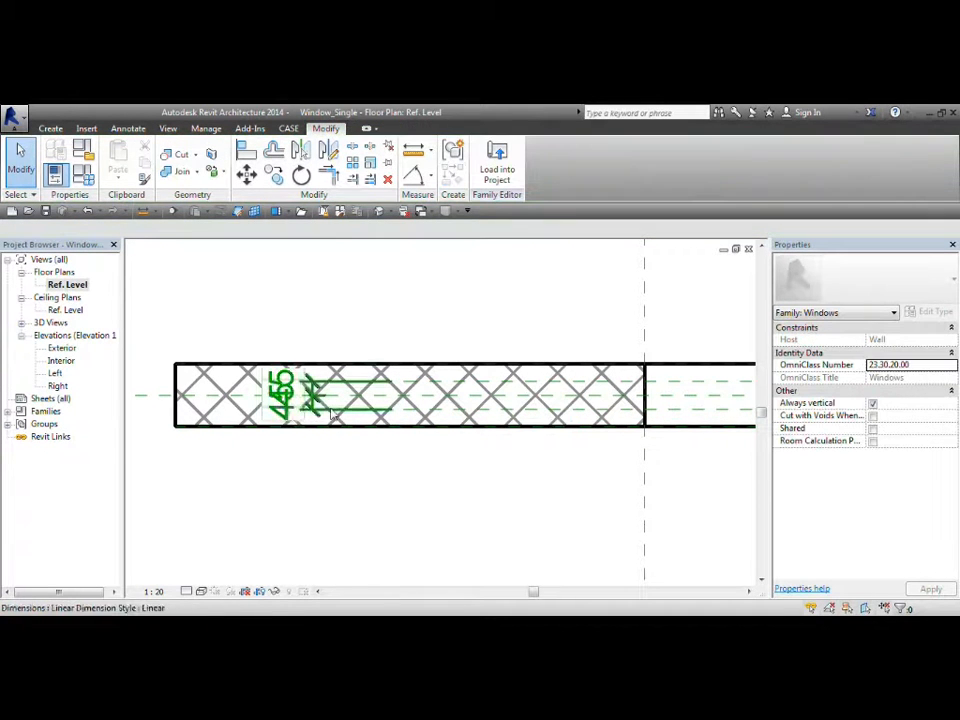
- Apply the equality constraint to the dimension chain across the exterior-side, centre and interior-side reference planes
left_click(313, 395)
key("Escape")
left_click(318, 390)
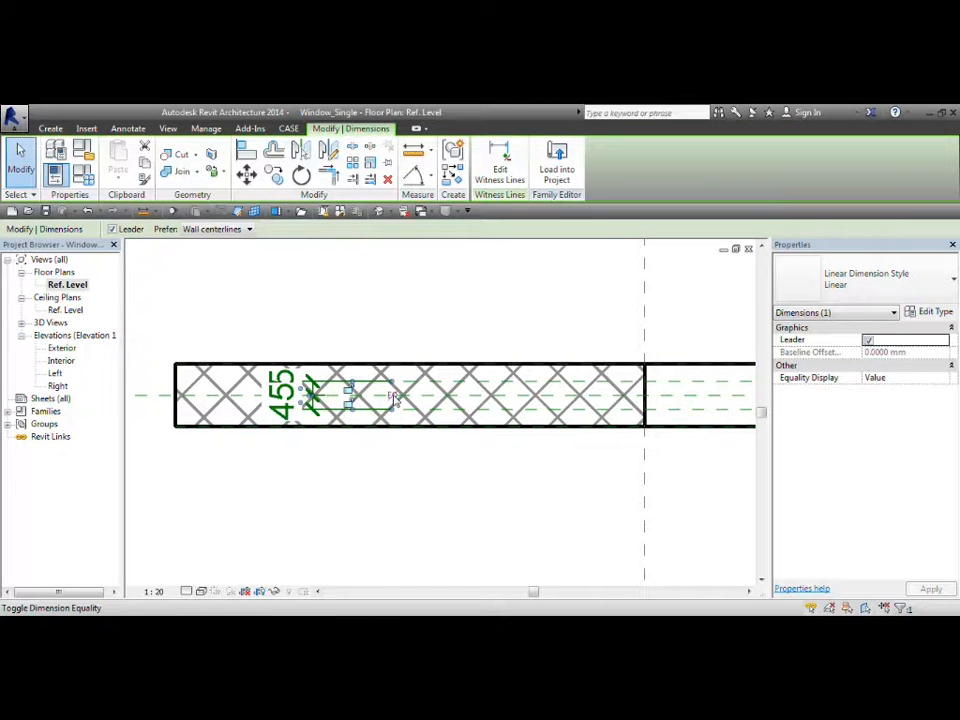
left_click(393, 397)
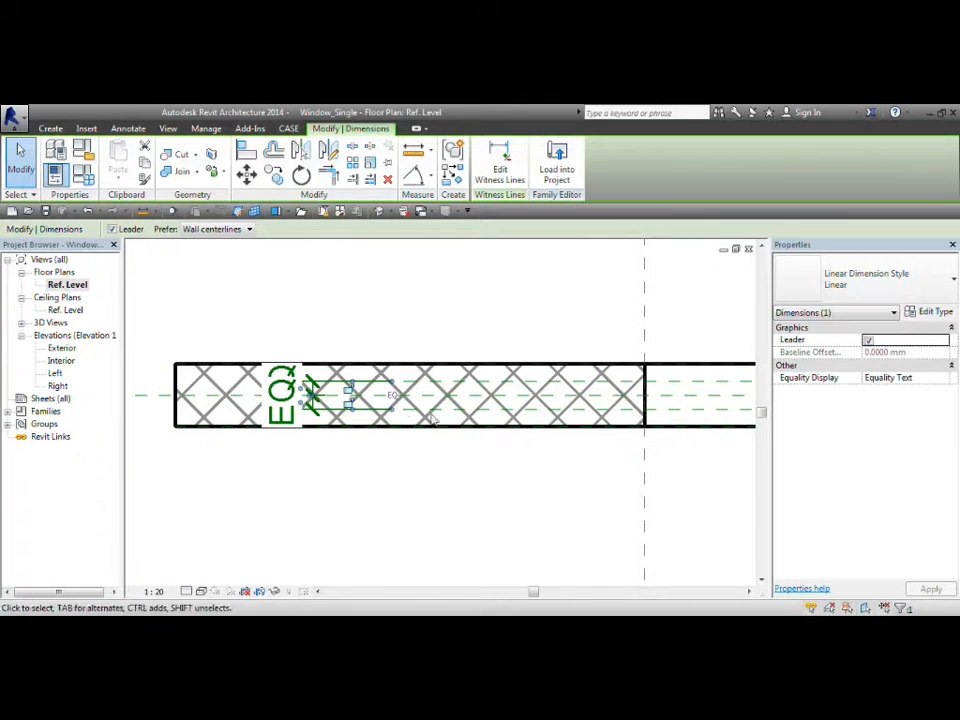
key("Escape")
- Place an overall aligned dimension between the exterior-side and interior-side reference planes, beside the EQ dimension chain near the wall's left end
middle_click_drag(484, 404, 464, 404)
key("d")
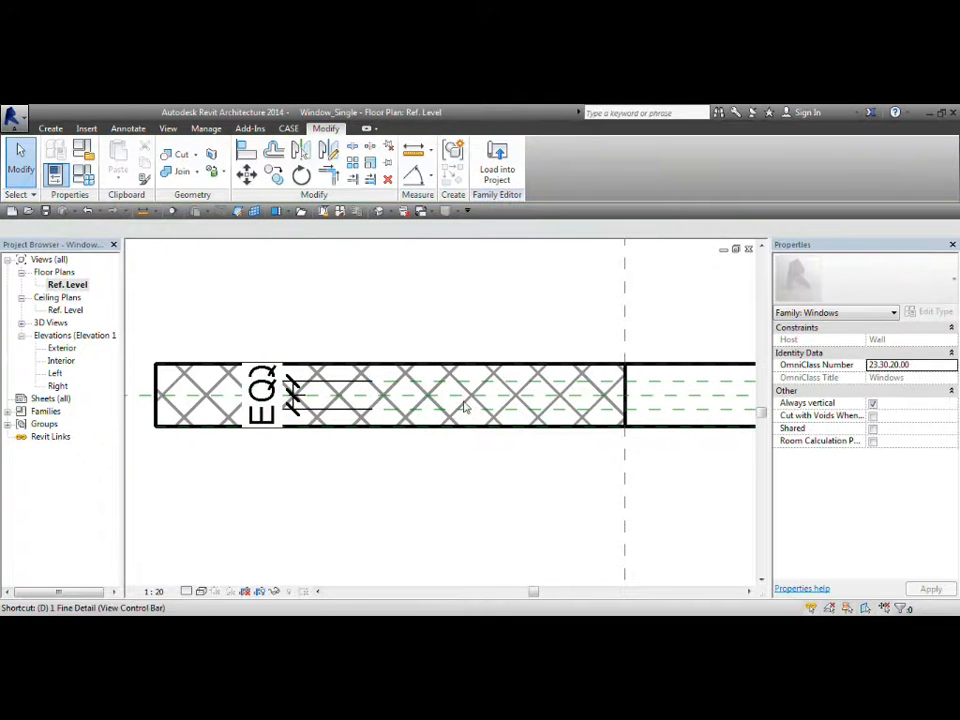
key("i")
left_click(434, 382)
left_click(442, 410)
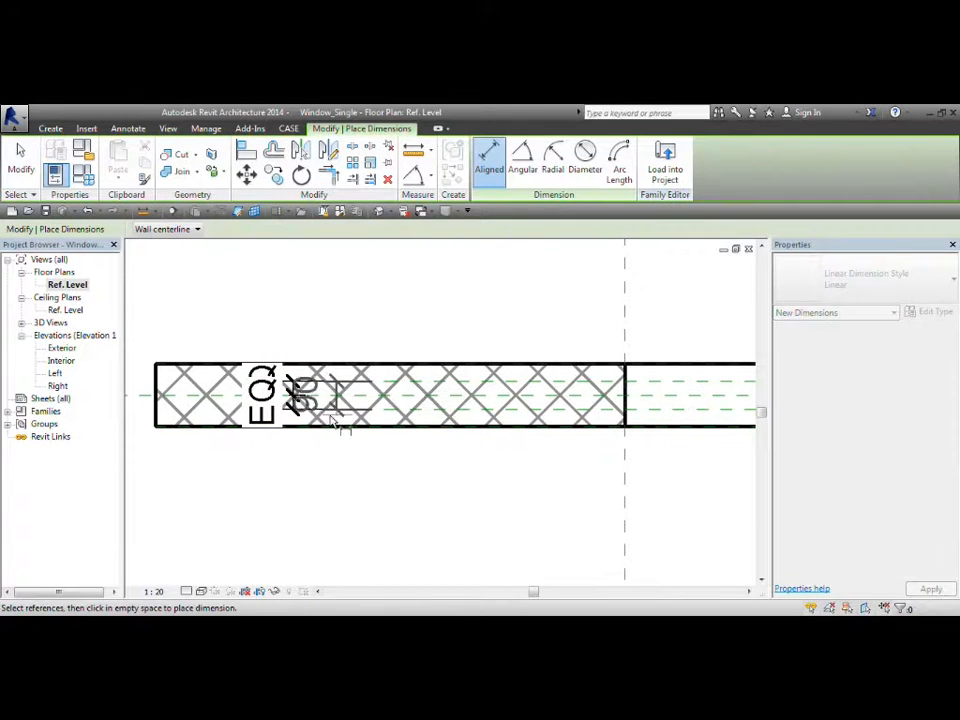
left_click(207, 420)
key("Escape")
key("Escape")
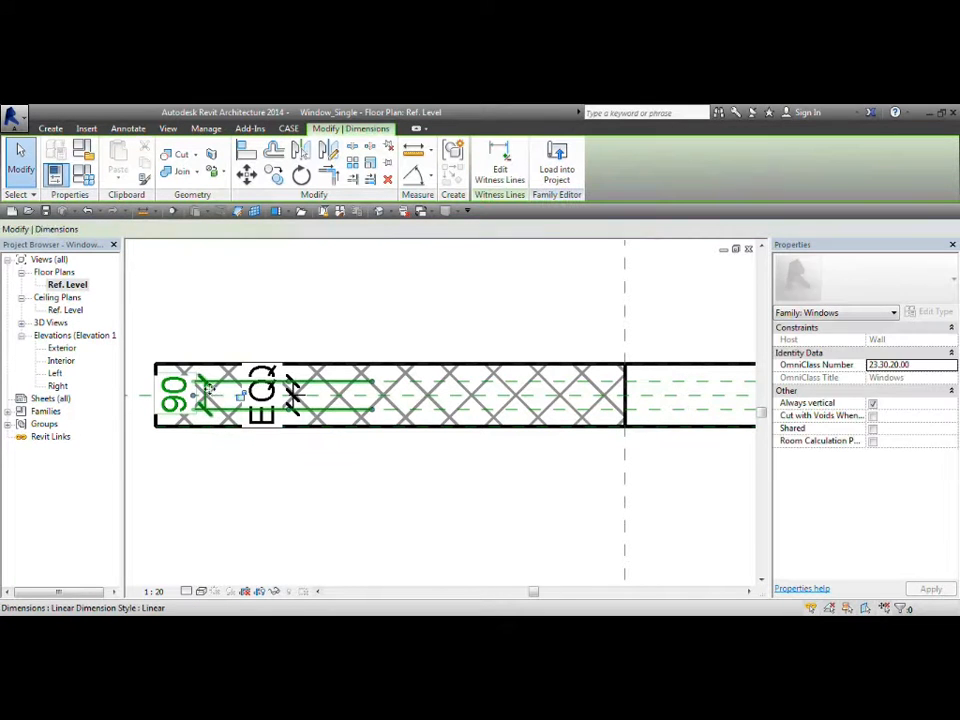
- Label the overall dimension between the two outer wall planes with a new family type parameter named Frame Depth
left_click(207, 409)
left_click(325, 230)
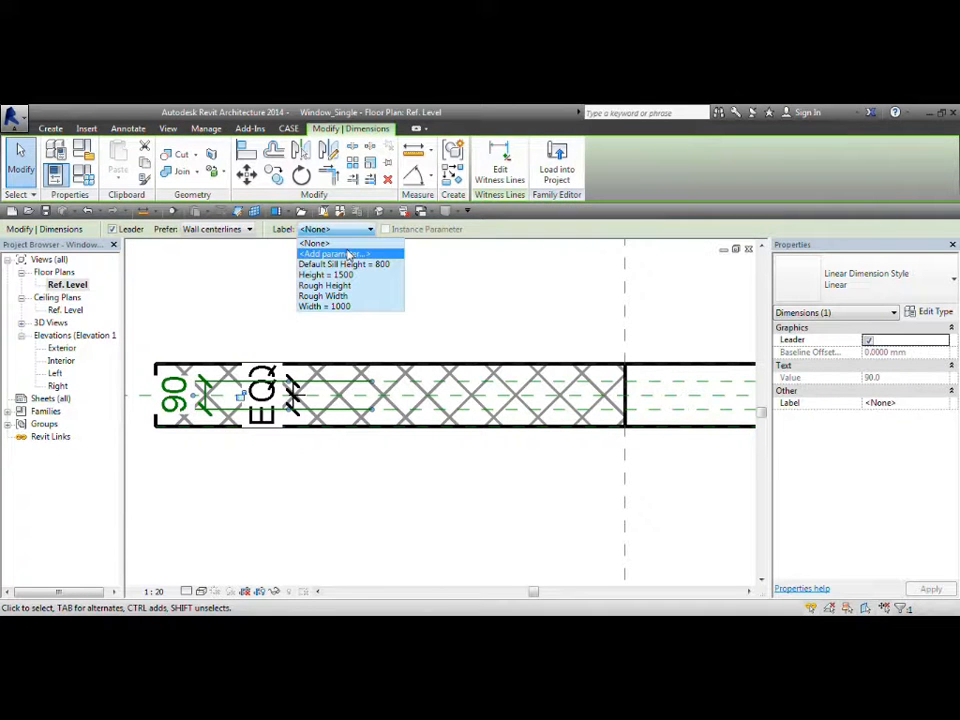
left_click(348, 255)
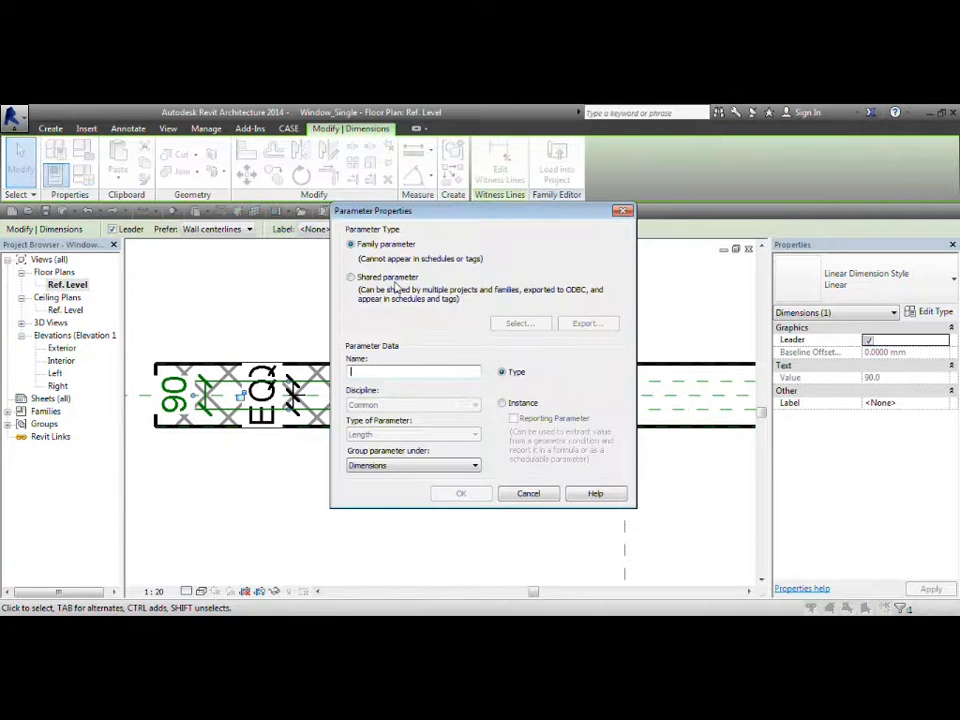
type("Fi")
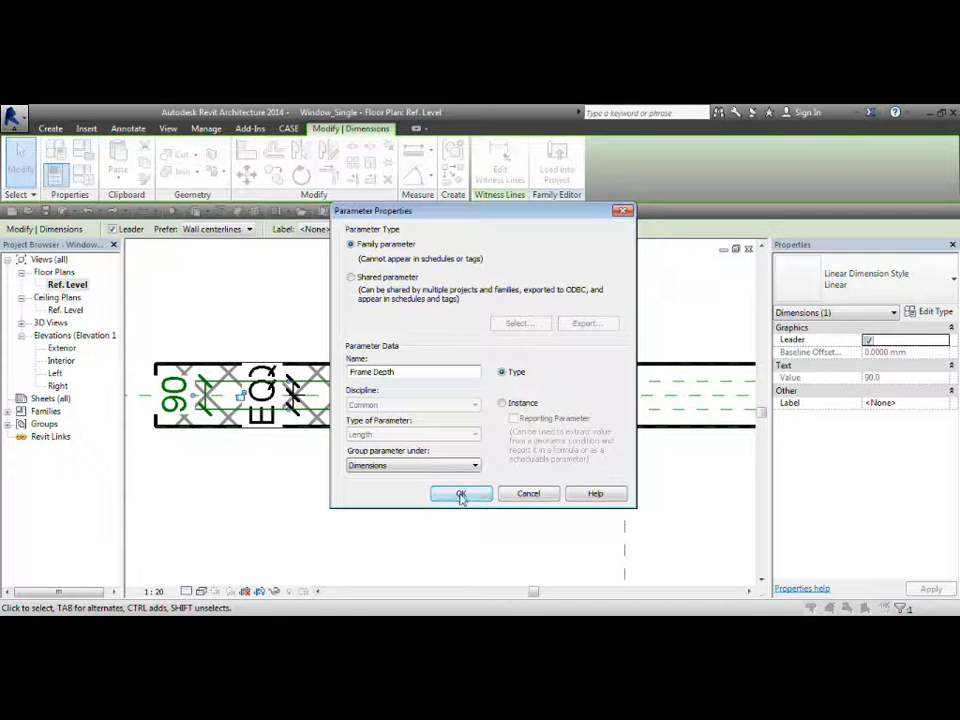
left_click(459, 493)
left_click(360, 320)
scroll(258, 396, "down", 6)
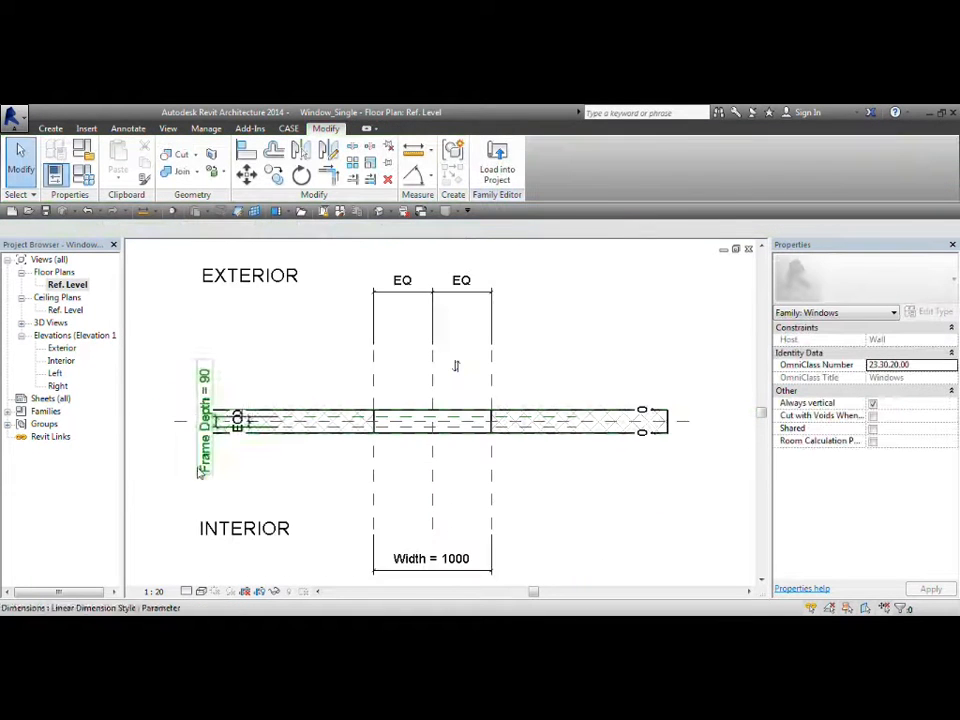
scroll(469, 482, "up", 3)
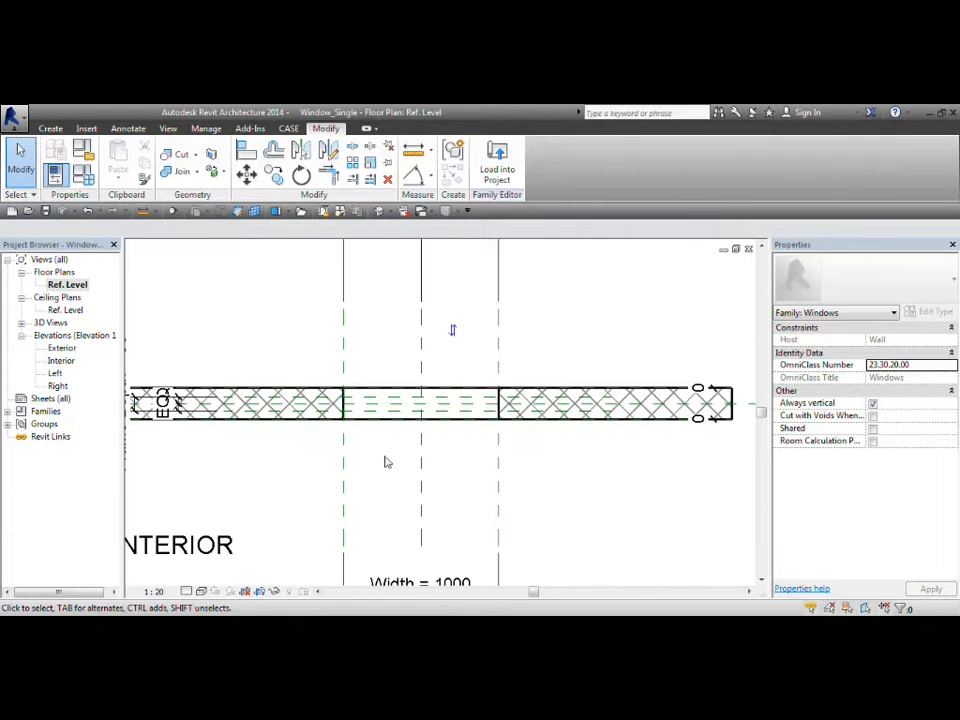
middle_click_drag(349, 460, 360, 432)
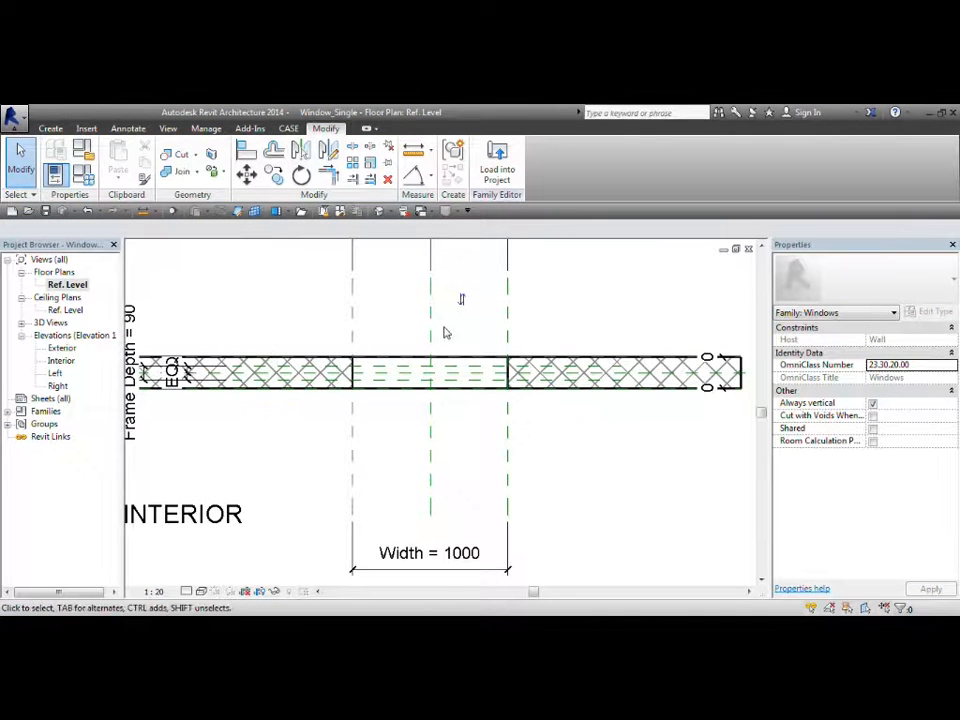
middle_click_drag(455, 338, 479, 374)
scroll(464, 425, "down", 2)
scroll(436, 426, "up", 2)
scroll(436, 426, "up", 1)
mouse_move(459, 371)
middle_mouse_down()
mouse_move(433, 433)
mouse_move(396, 391)
middle_mouse_up()
middle_click_drag(473, 327, 502, 349)
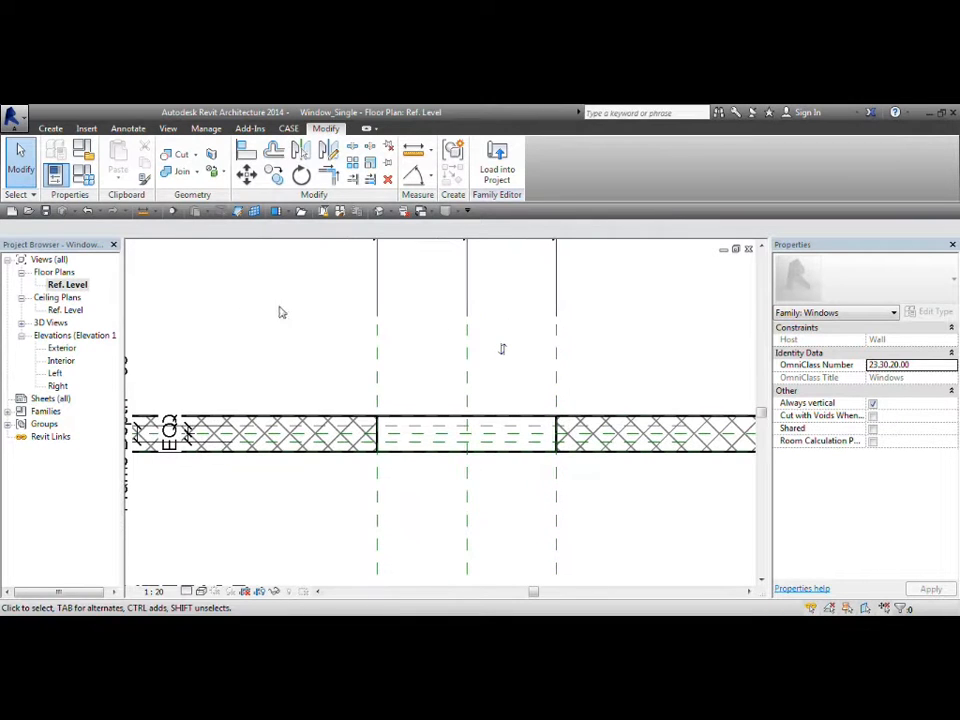
- Draw a vertical reference plane across the wall, about 80 mm inside the left edge of the window opening
left_click(52, 129)
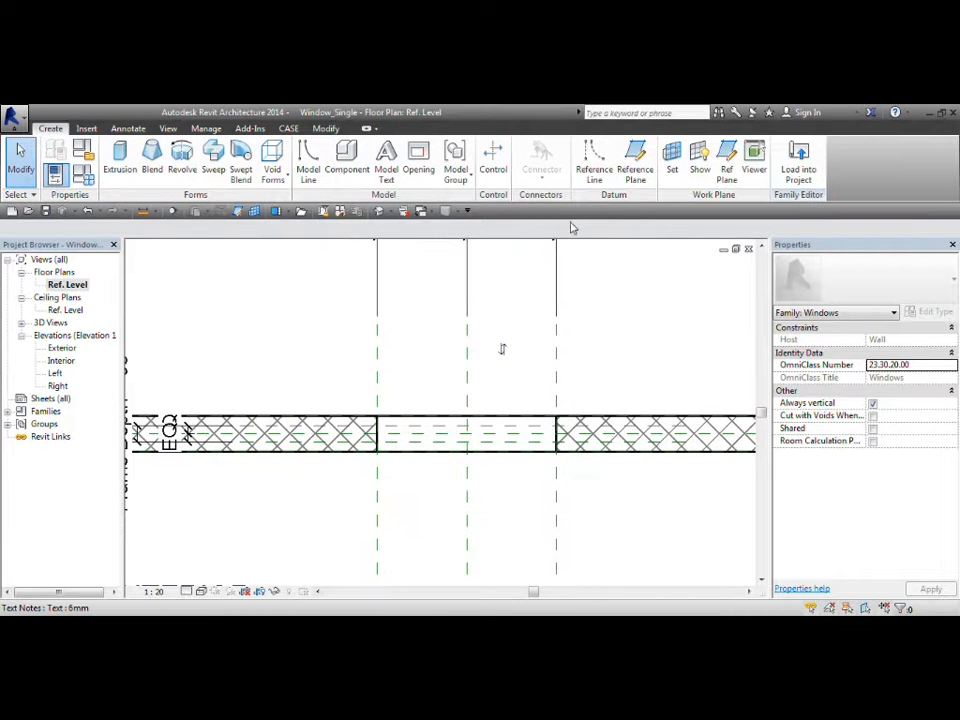
left_click(636, 160)
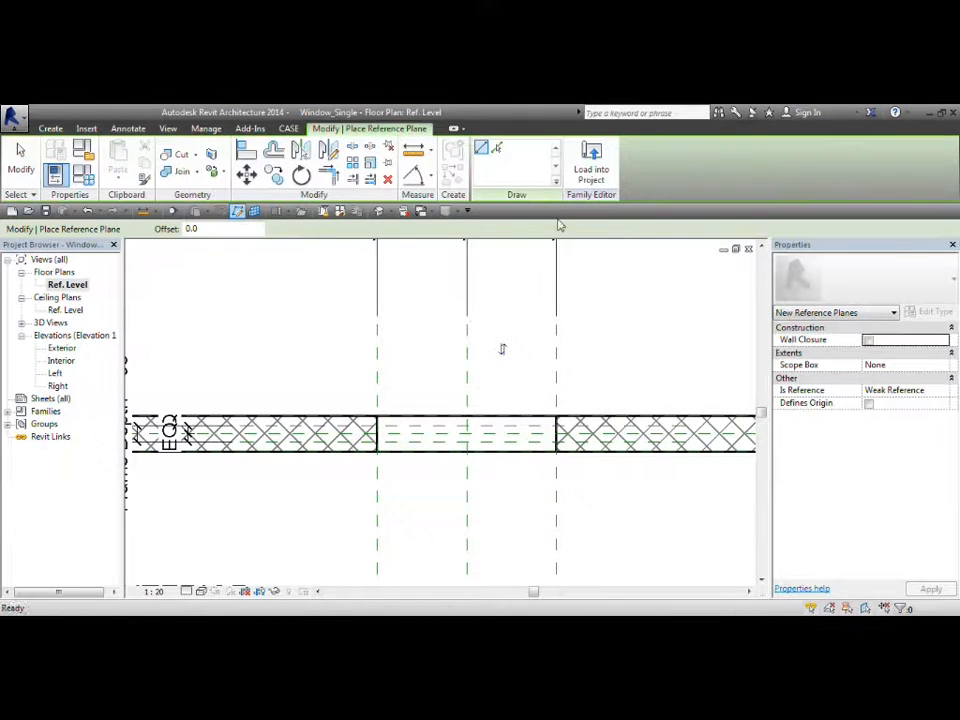
middle_click_drag(390, 396, 358, 474)
left_click(359, 323)
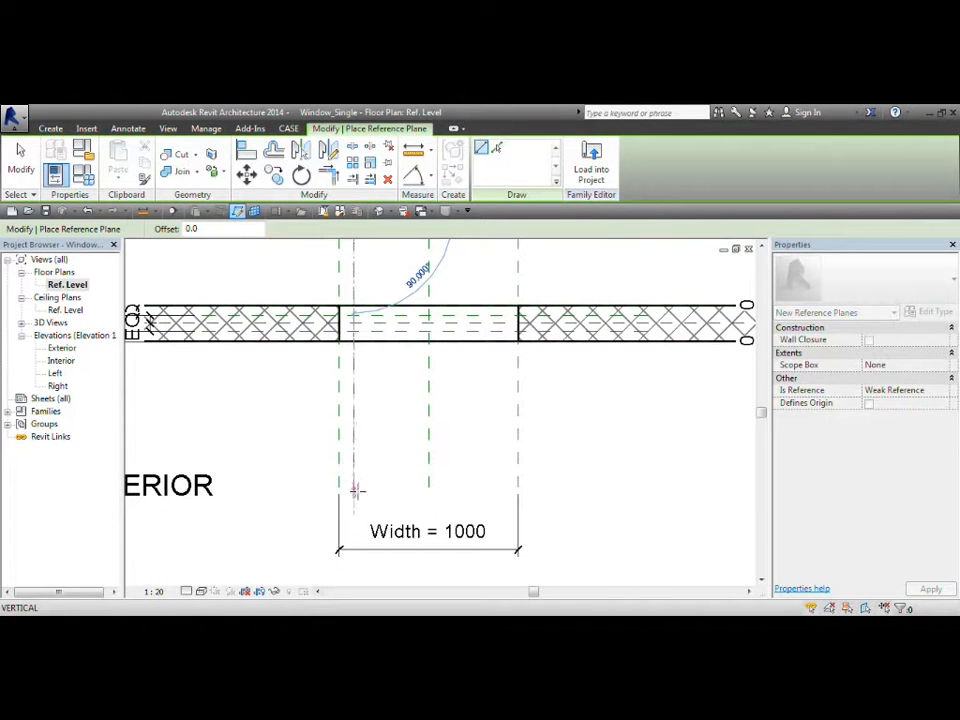
left_click(357, 490)
- Draw a second vertical reference plane across the wall, about 100 mm inside the right edge of the window opening
middle_click_drag(477, 281, 489, 371)
left_click(511, 302)
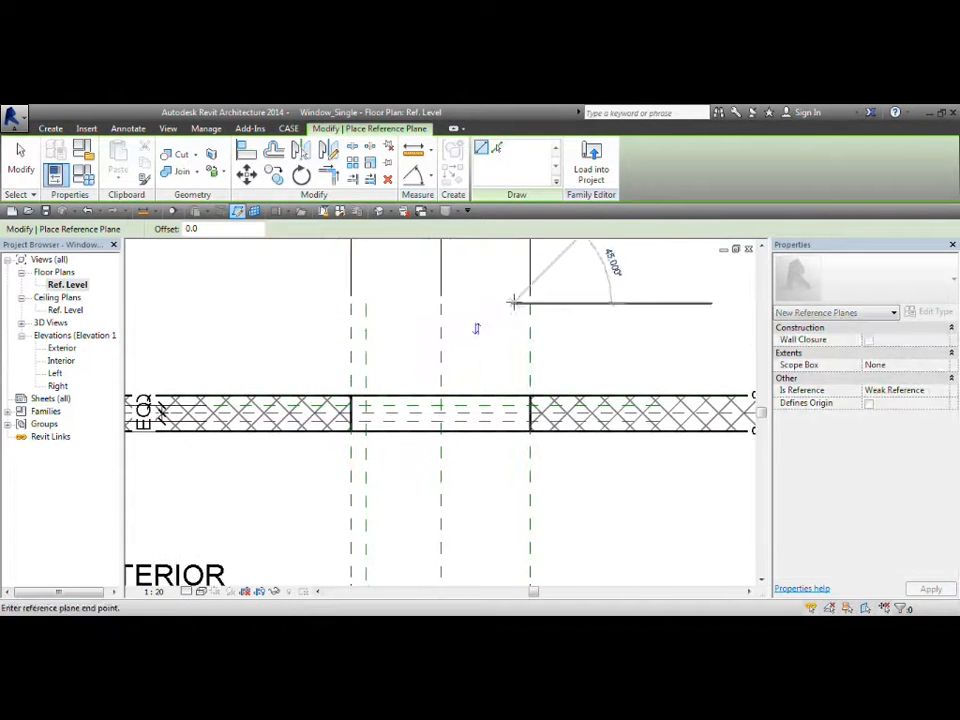
middle_click_drag(508, 476, 514, 392)
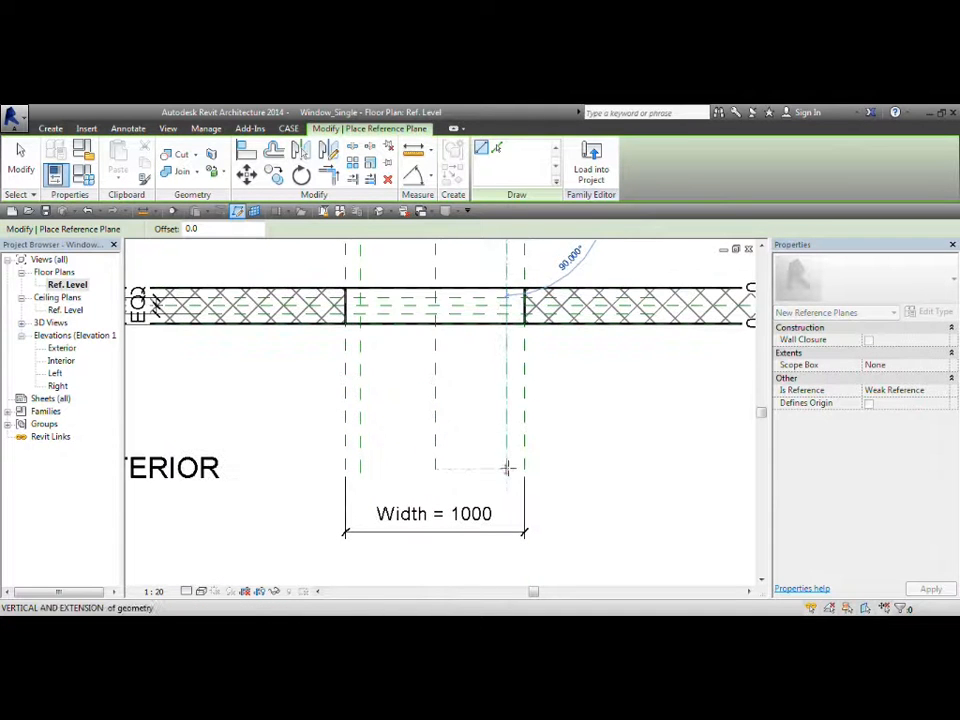
left_click(507, 468)
key("Escape")
key("Escape")
- Place an aligned dimension between the left opening edge and the vertical reference plane beside it, on the exterior side below the EQ chain
middle_click_drag(412, 289, 454, 425)
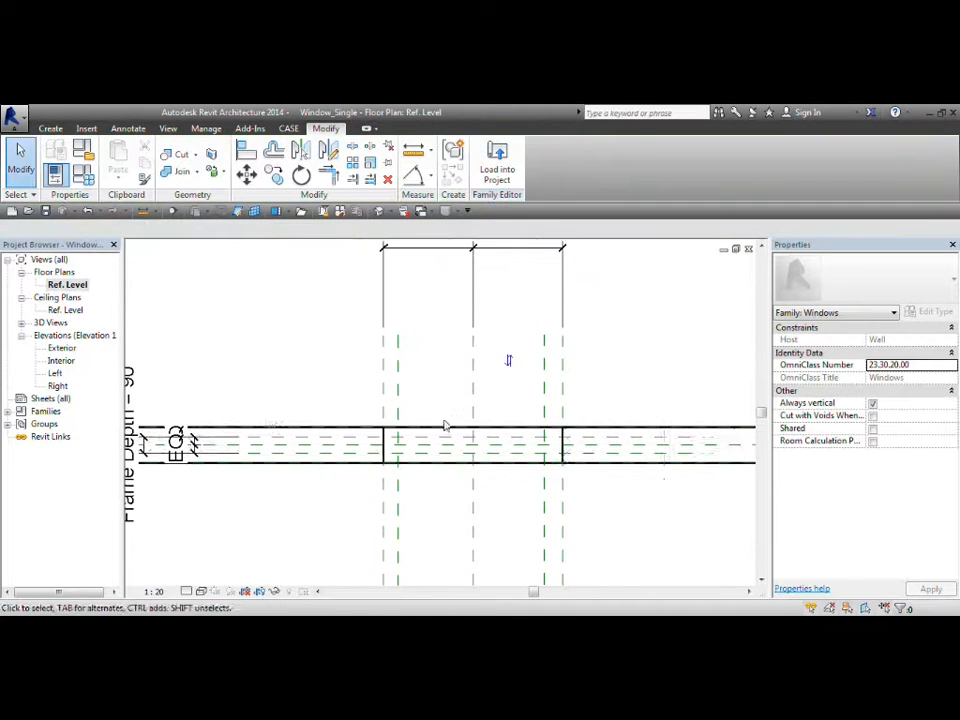
key("d")
key("i")
left_click(398, 376)
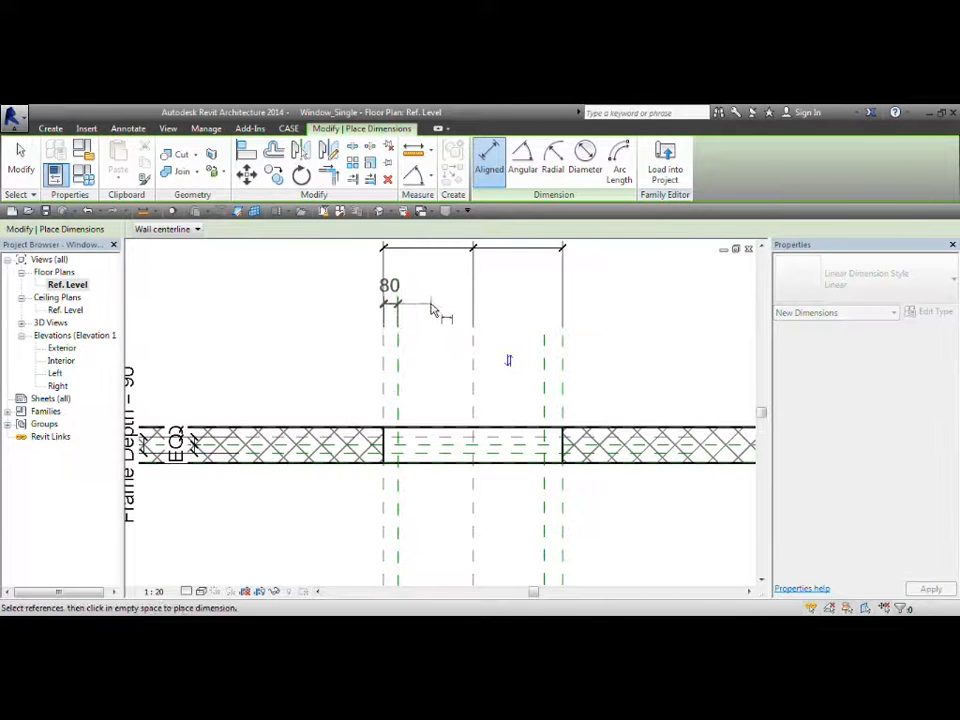
left_click(432, 310)
key("Escape")
key("Escape")
- Label the dimension at the left opening edge with a new family type parameter named Frame Width
left_click(395, 312)
left_click(369, 229)
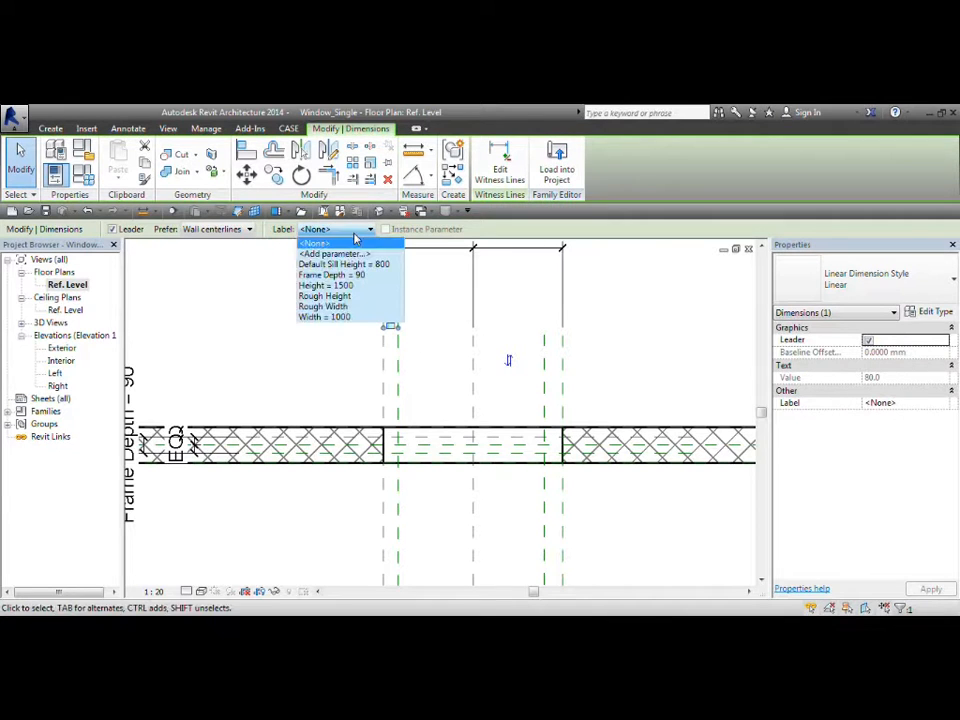
left_click(345, 255)
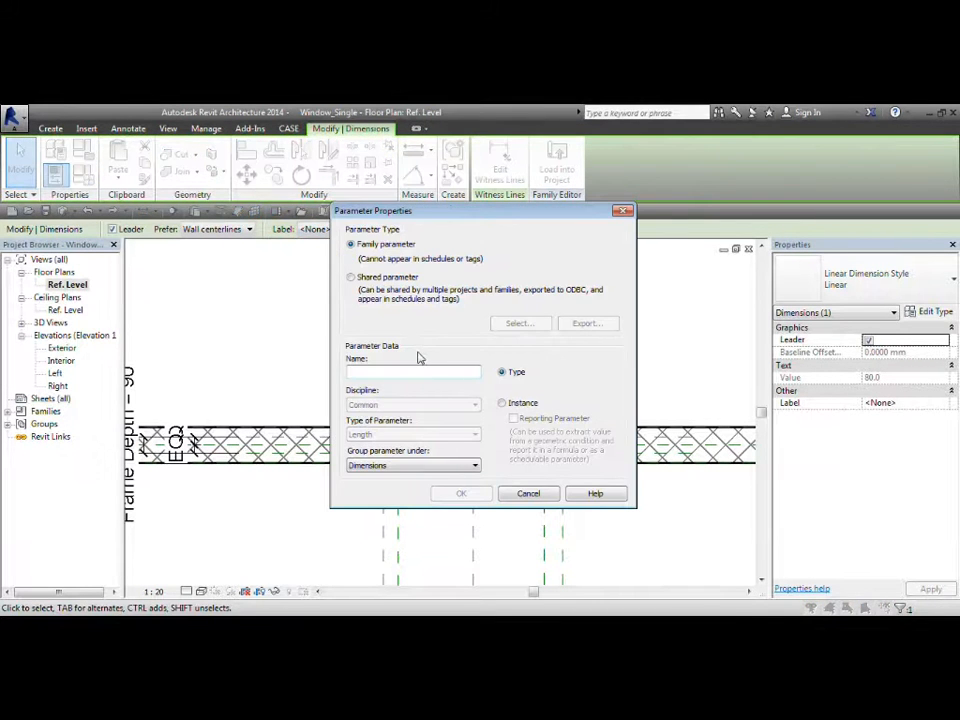
type("Frame Width")
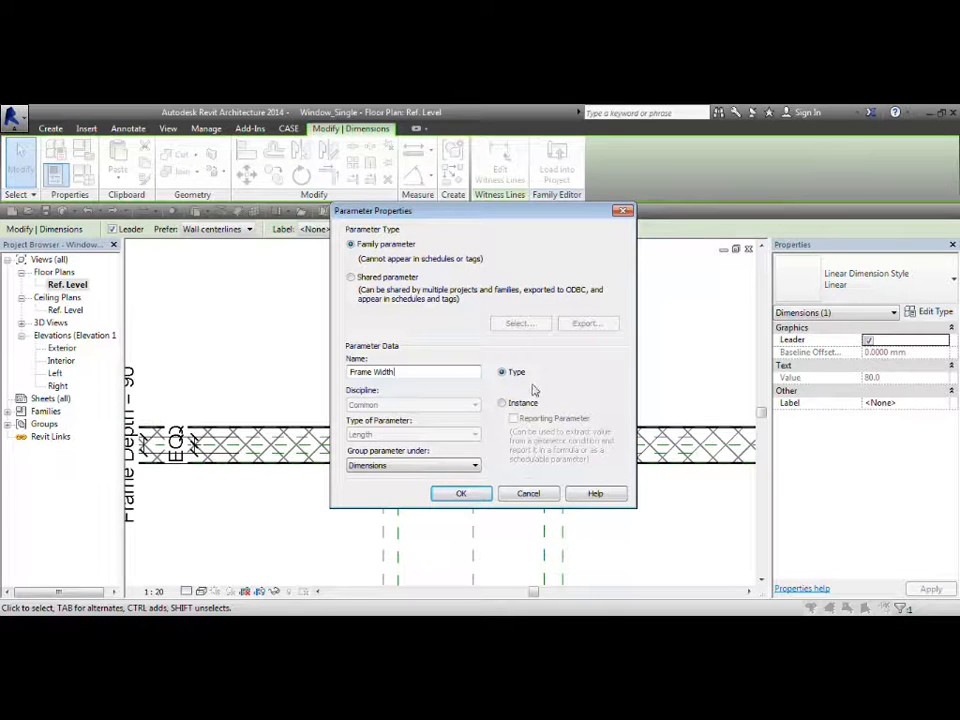
left_click(455, 496)
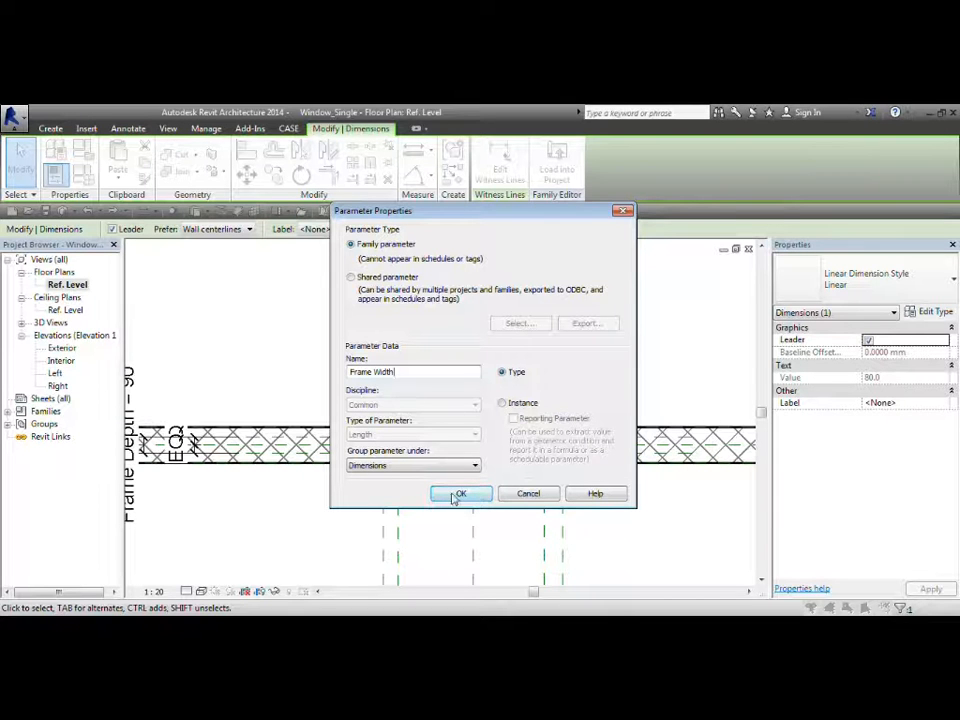
left_click(305, 379)
- Place an aligned dimension between the right opening edge and its neighbouring vertical reference plane, in line with the Frame Width dimension
middle_click_drag(305, 379, 439, 392)
key("d")
key("i")
left_click(472, 400)
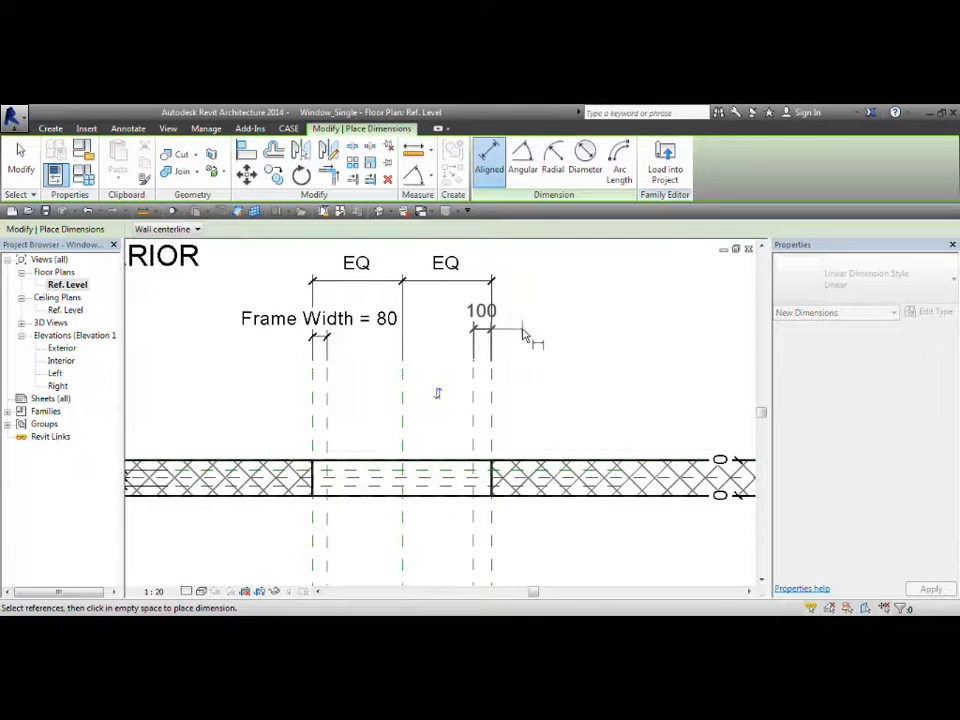
left_click(522, 336)
key("Escape")
key("Escape")
- Label the dimension at the right opening edge with the existing Frame Width parameter
left_click(478, 334)
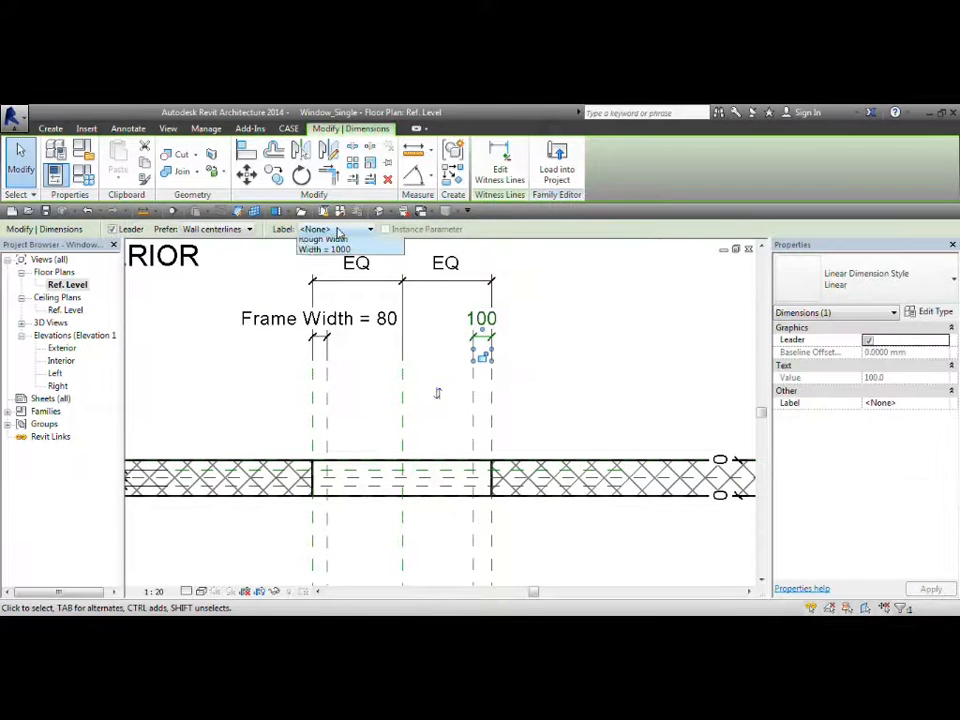
left_click(345, 229)
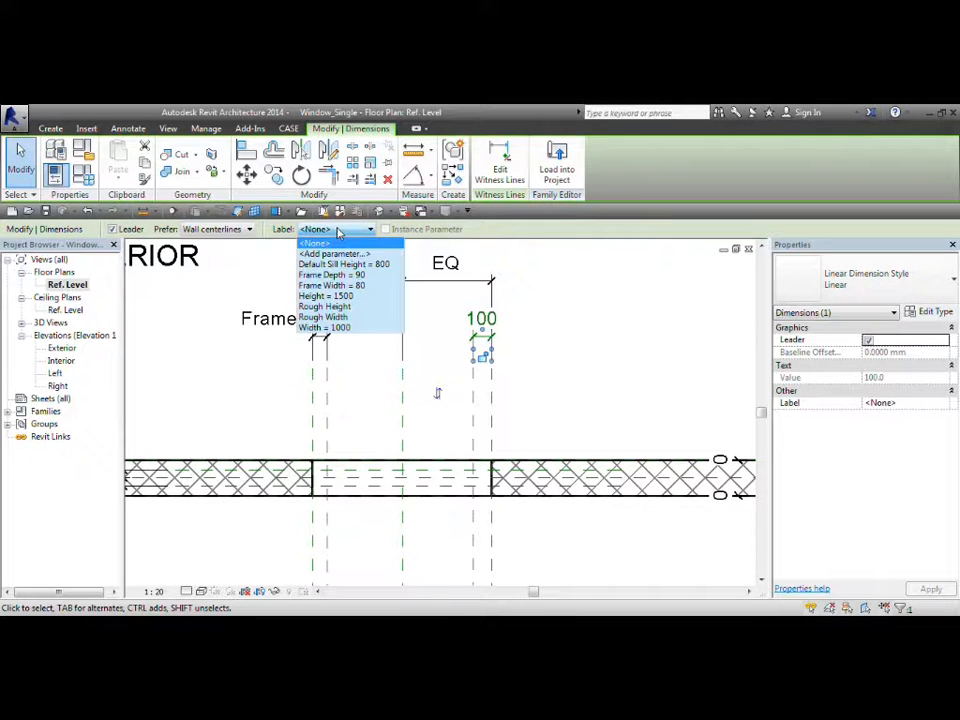
left_click(361, 287)
left_click(561, 364)
scroll(568, 343, "down", 1)
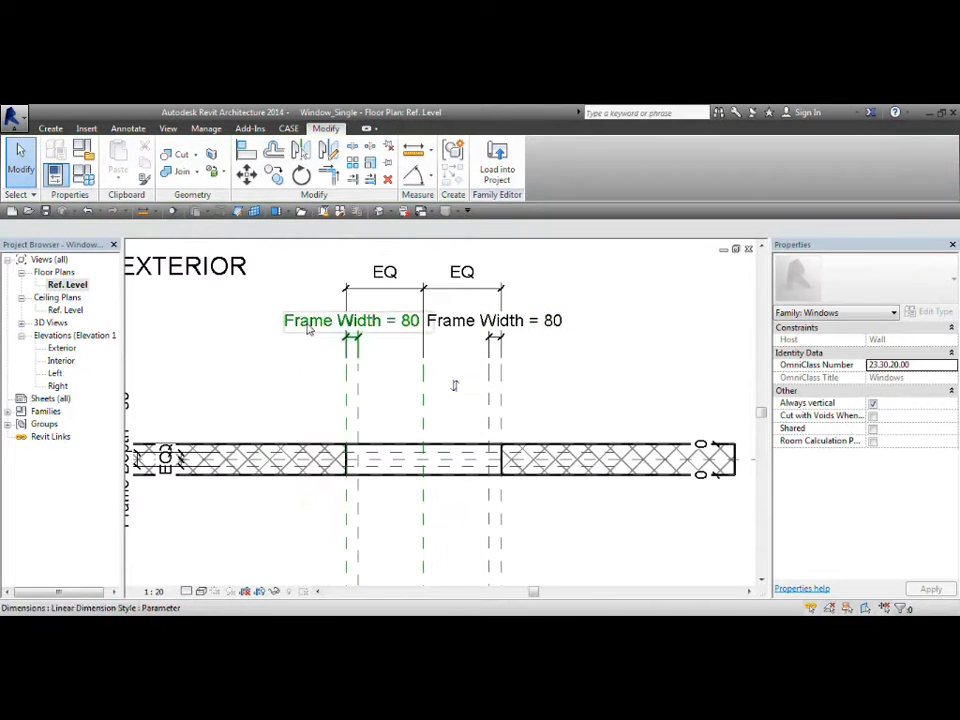
middle_click_drag(267, 322, 340, 313)
scroll(358, 360, "down", 1)
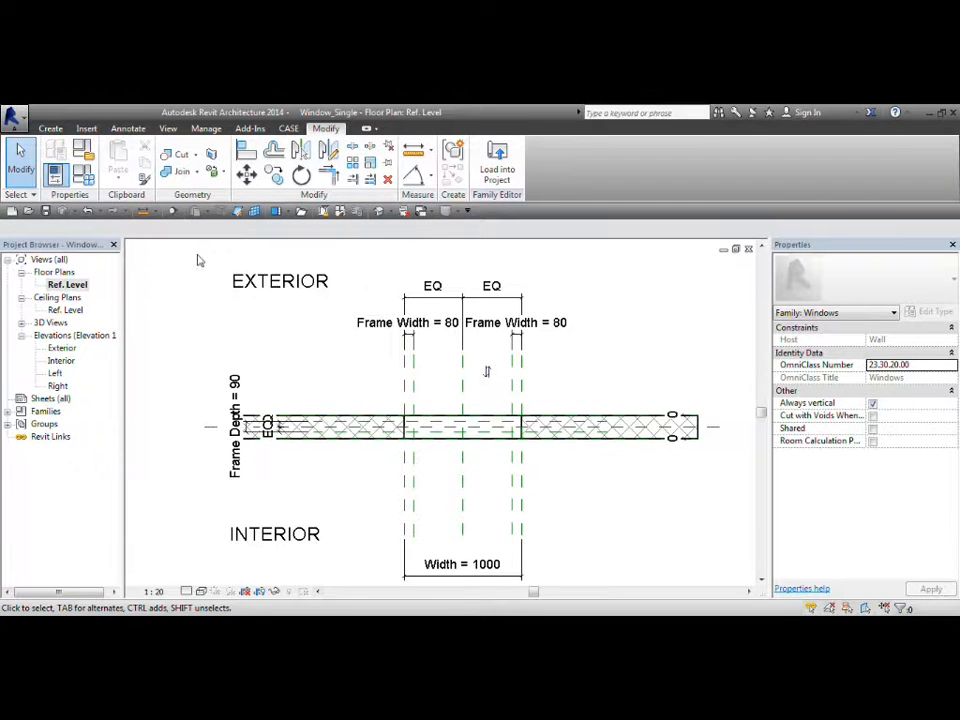
- Set the Frame Width parameter to 50 mm in the family types and apply the change
middle_click_drag(575, 380, 551, 372)
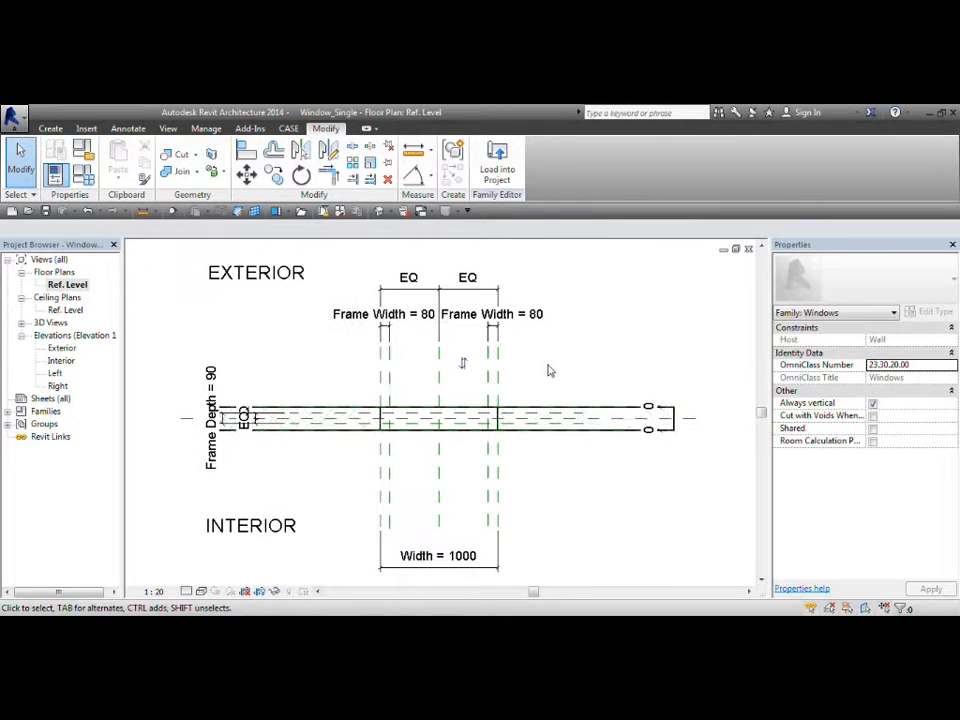
left_click(84, 176)
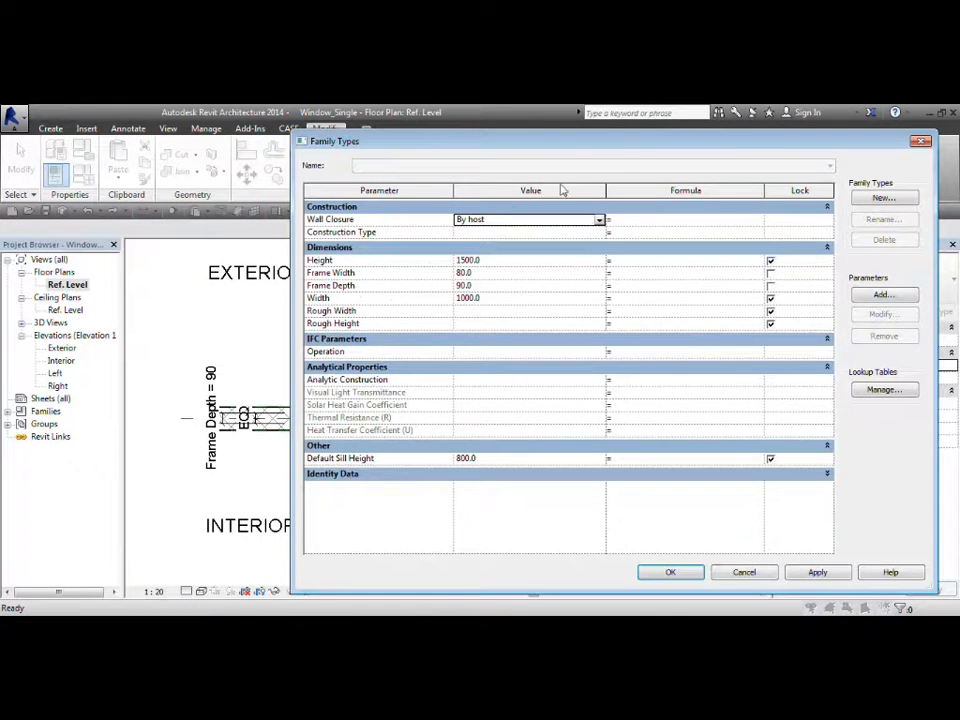
left_click_drag(618, 154, 465, 154)
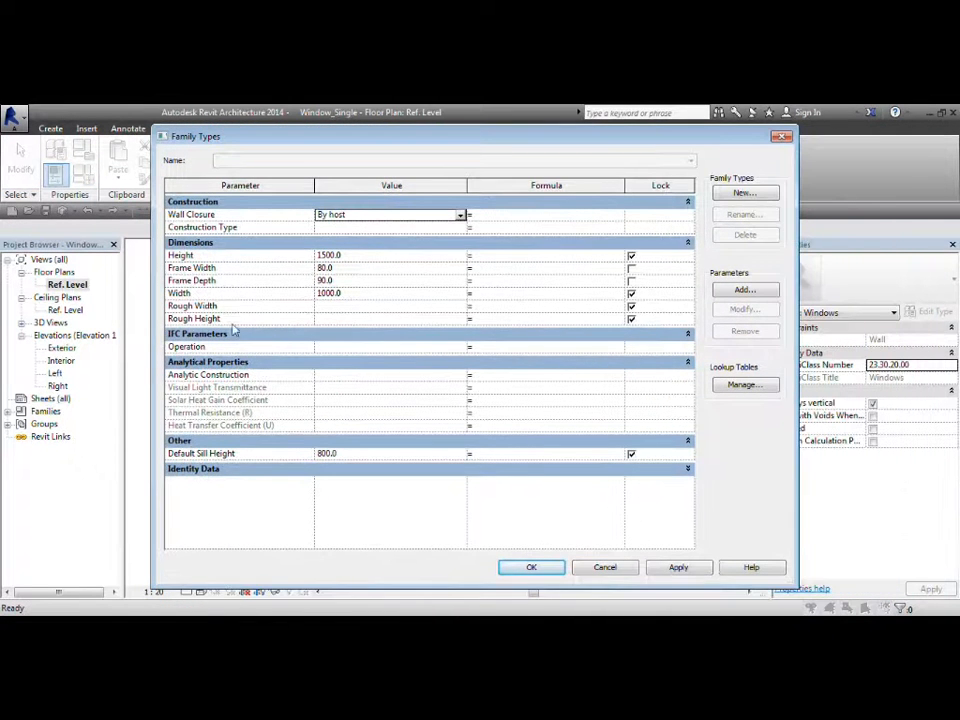
left_click(218, 267)
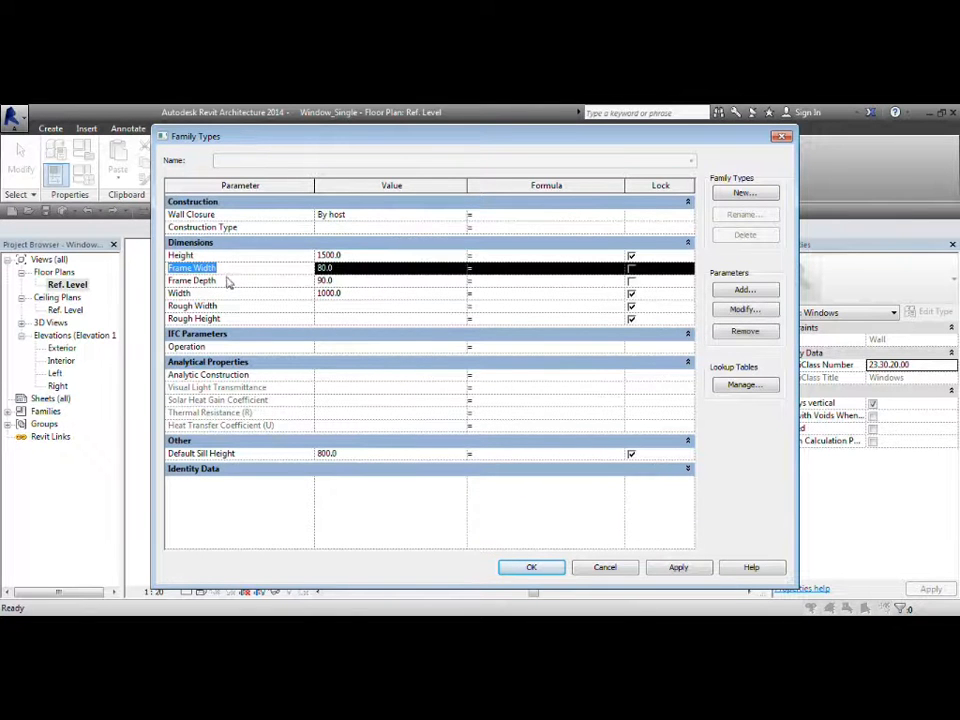
left_click(231, 280)
left_click(354, 268)
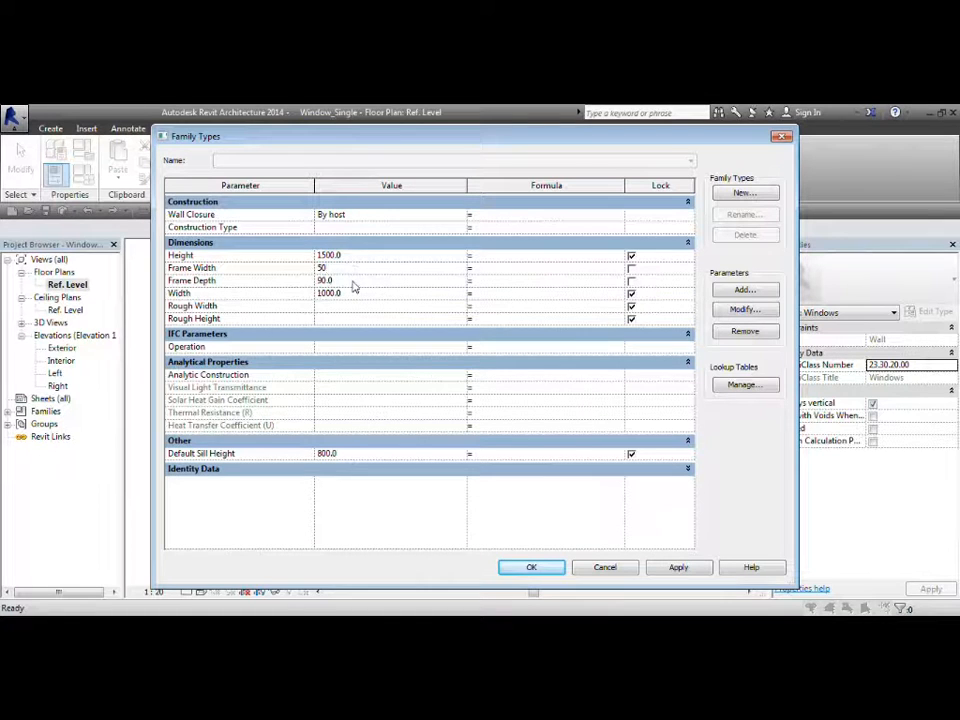
left_click(533, 567)
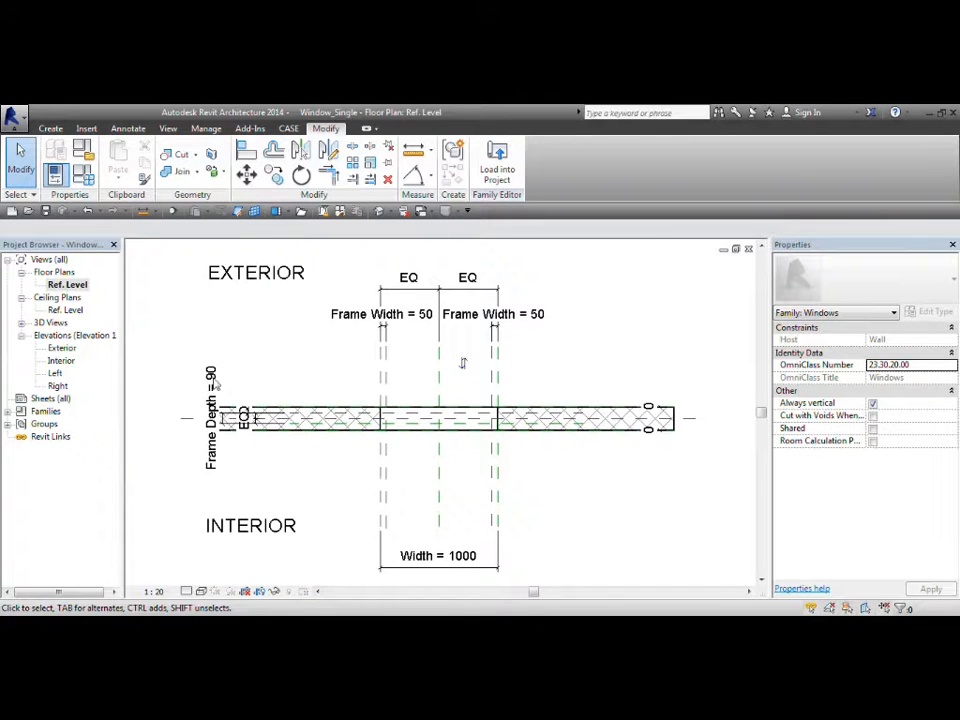
- Open the Exterior elevation view
double_click(62, 347)
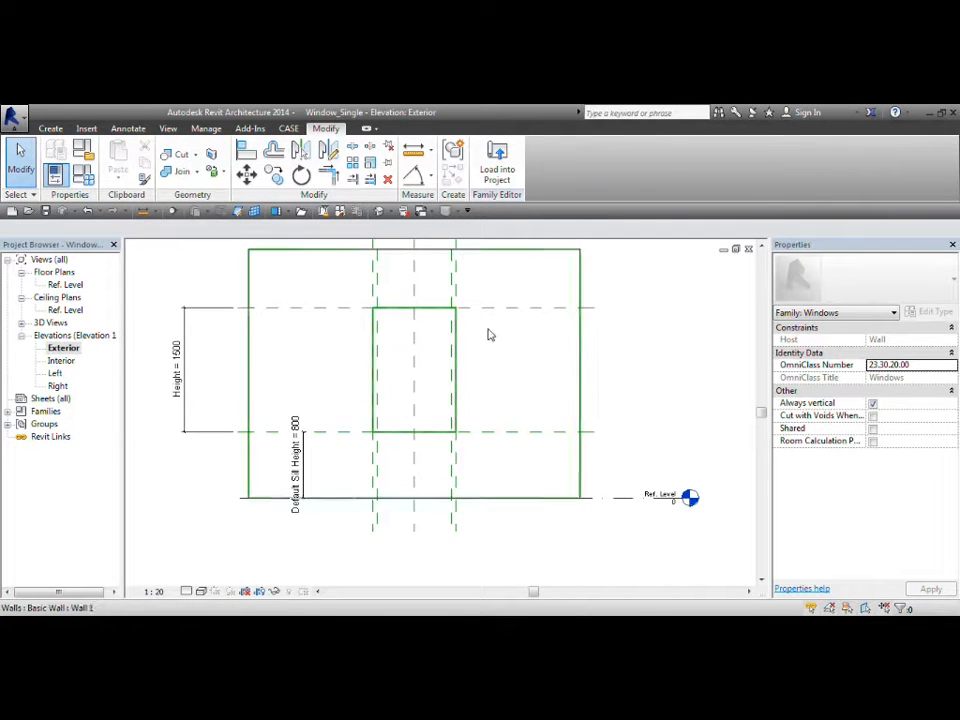
- Examine the inner vertical reference planes on both sides of the window opening in the Exterior elevation
scroll(489, 334, "up", 2)
middle_click_drag(514, 428, 431, 416)
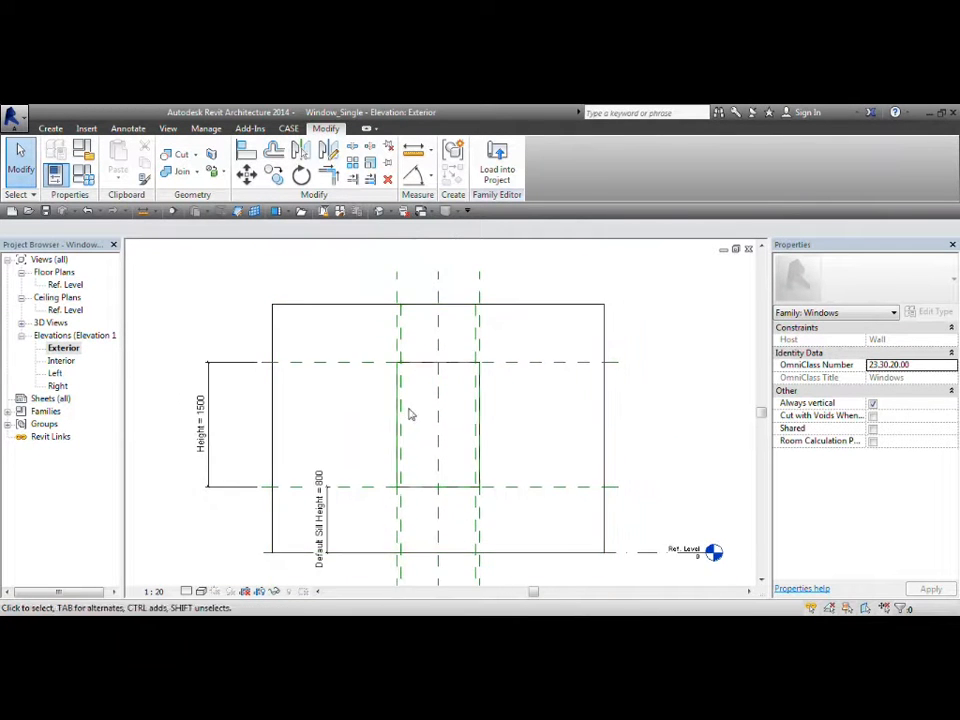
left_click(406, 412)
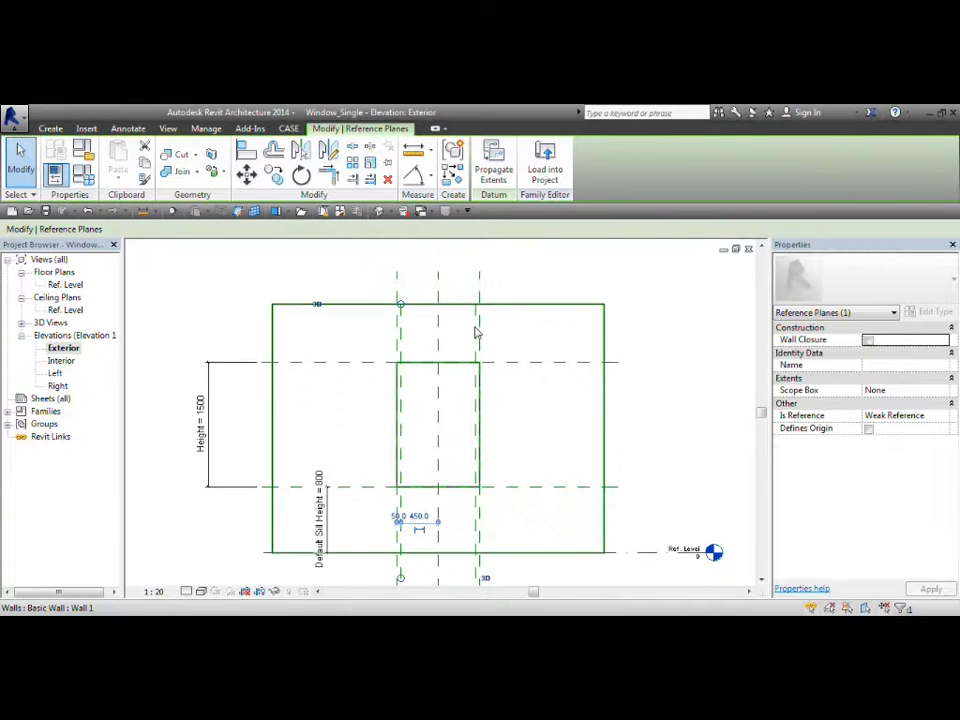
key("Escape")
left_click(478, 338)
key("Escape")
scroll(377, 376, "up", 2)
middle_click_drag(389, 401, 423, 390)
- Draw a horizontal reference plane across the window opening, about 71 mm below its head
key("r")
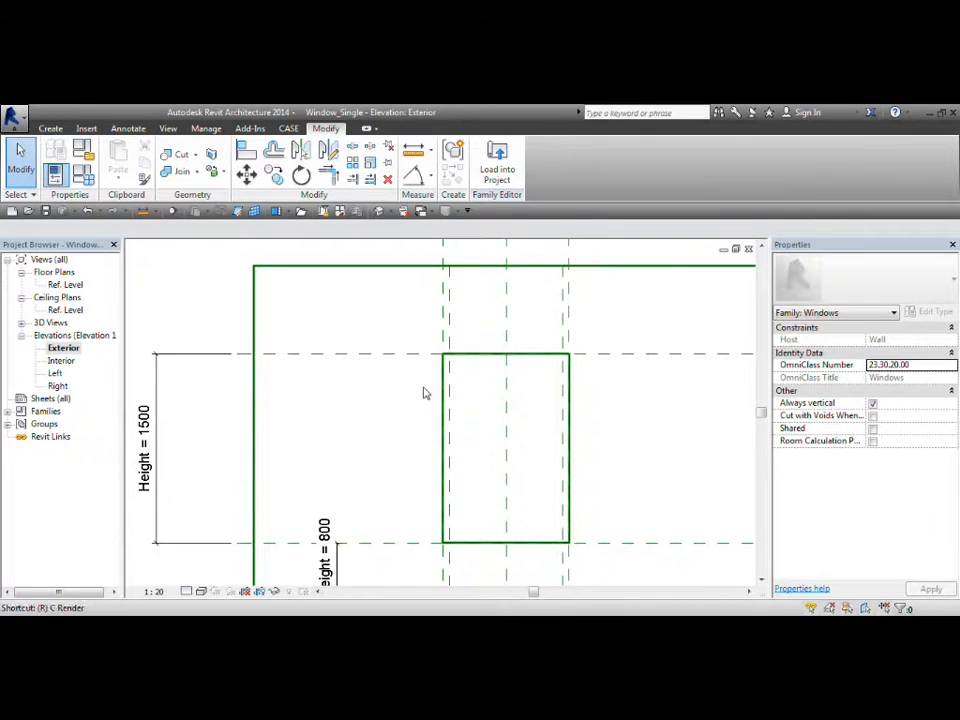
key("p")
left_click(274, 362)
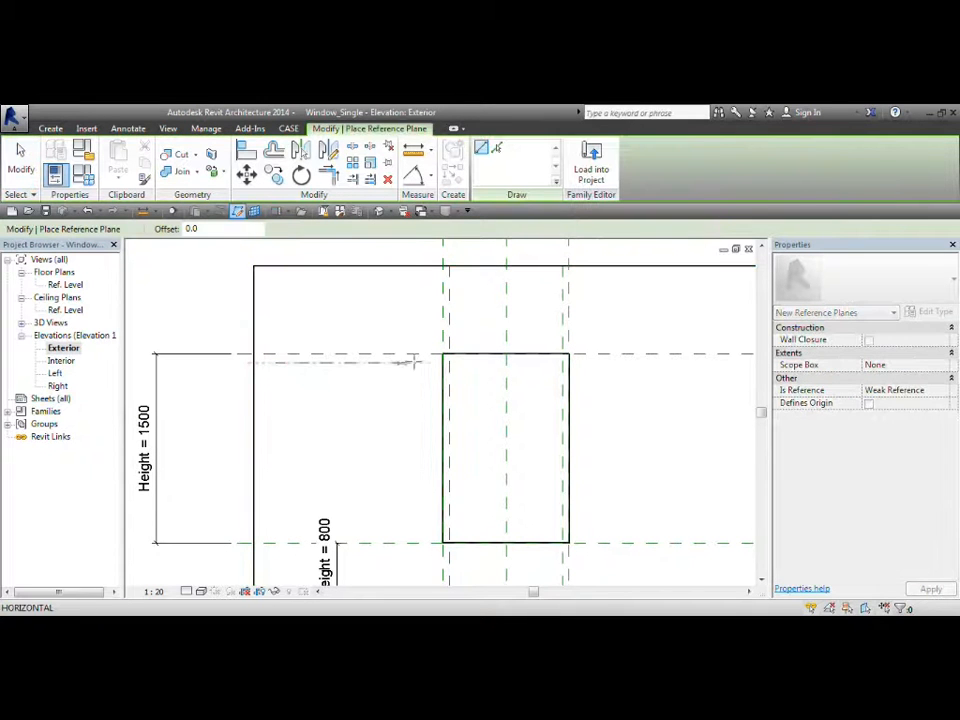
middle_click_drag(692, 369, 582, 384)
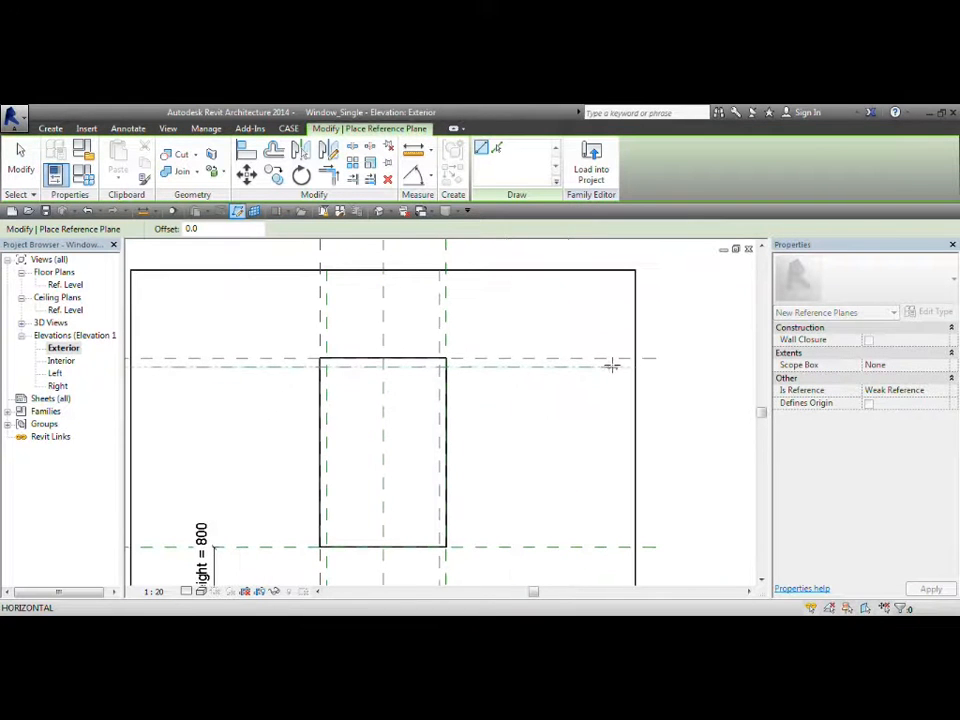
left_click(611, 366)
- Draw a second horizontal reference plane across the opening, about 64 mm above the sill
middle_click_drag(417, 514, 449, 459)
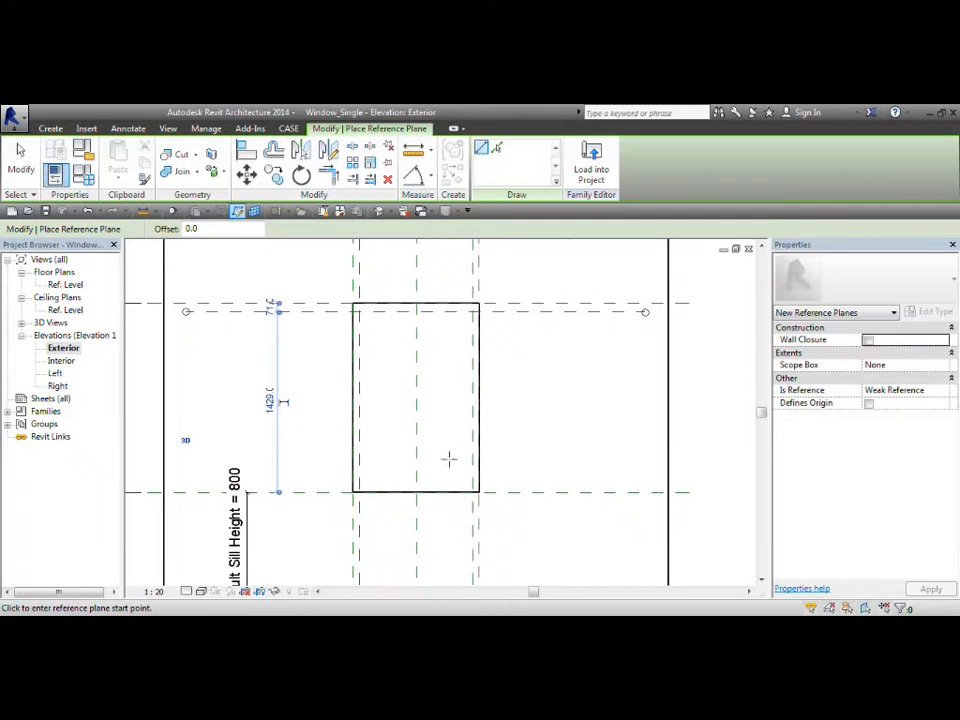
left_click(199, 485)
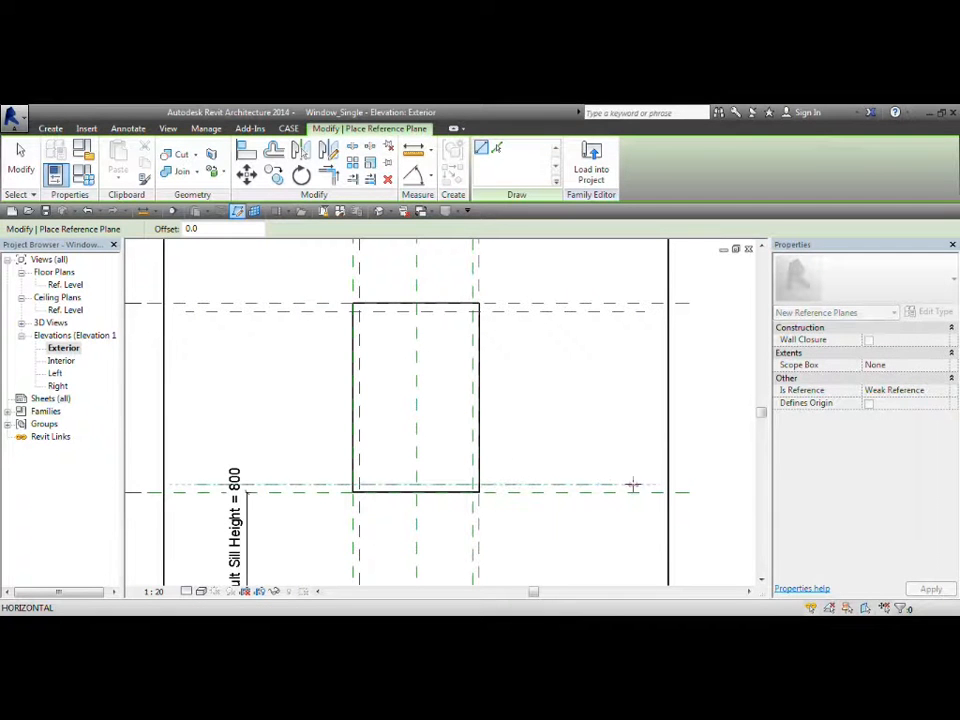
left_click(638, 485)
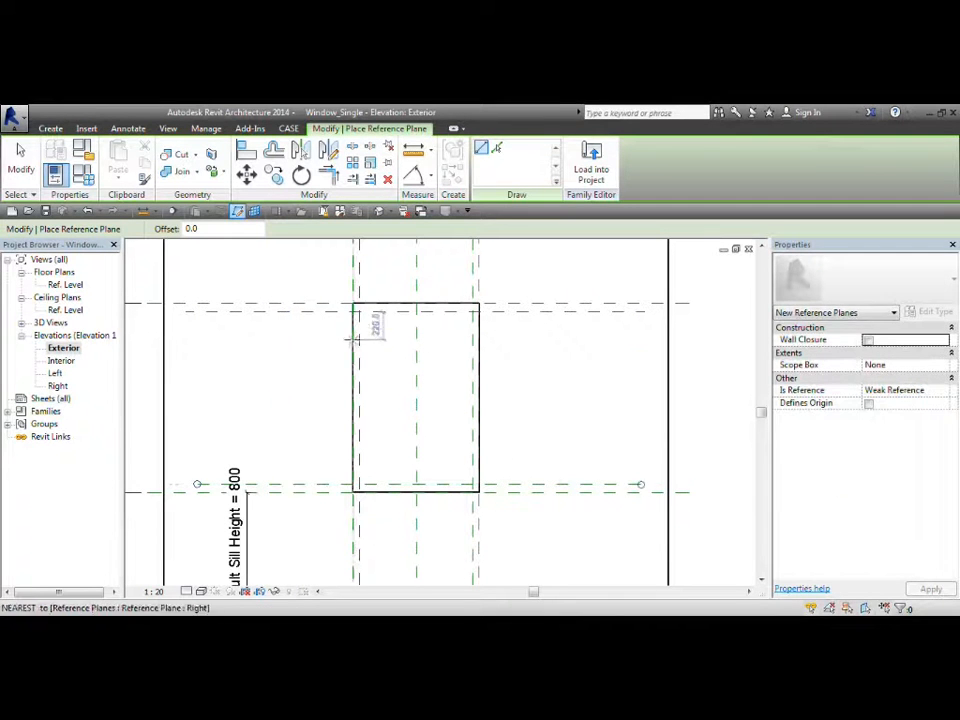
key("Escape")
key("Escape")
- Place aligned dimensions from the head and the sill to their neighbouring new horizontal reference planes
middle_click_drag(512, 353, 544, 374)
key("d")
key("i")
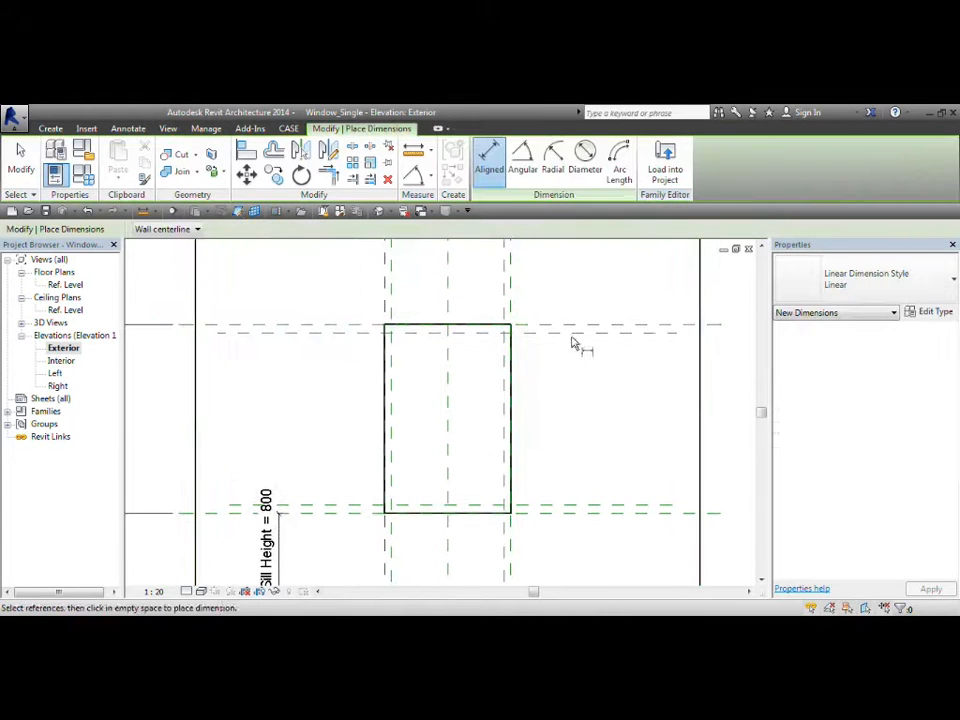
left_click(590, 336)
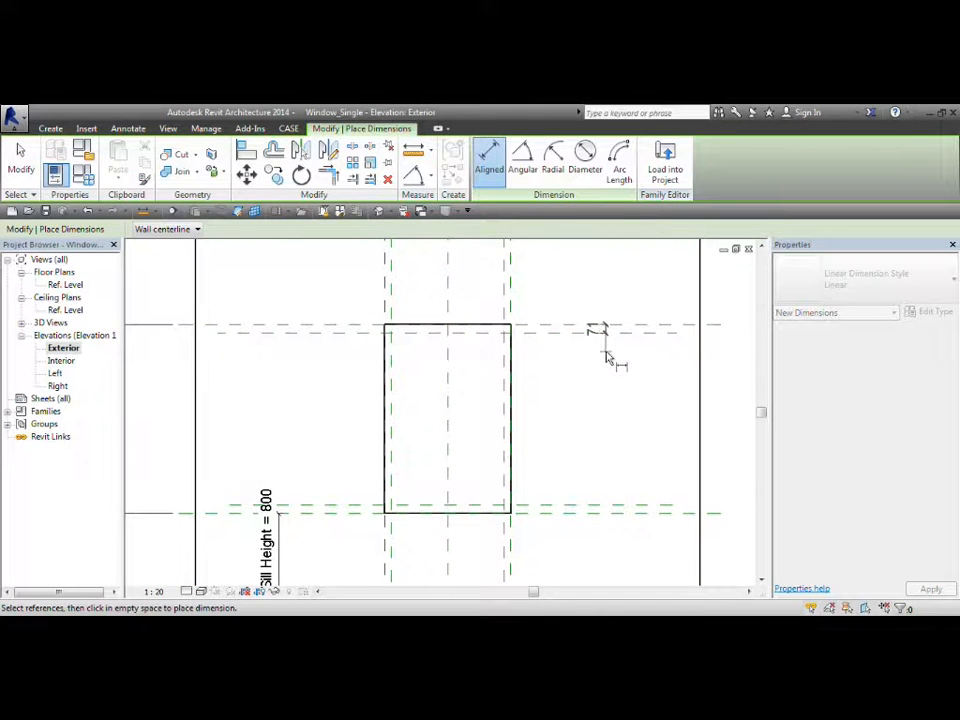
left_click(603, 509)
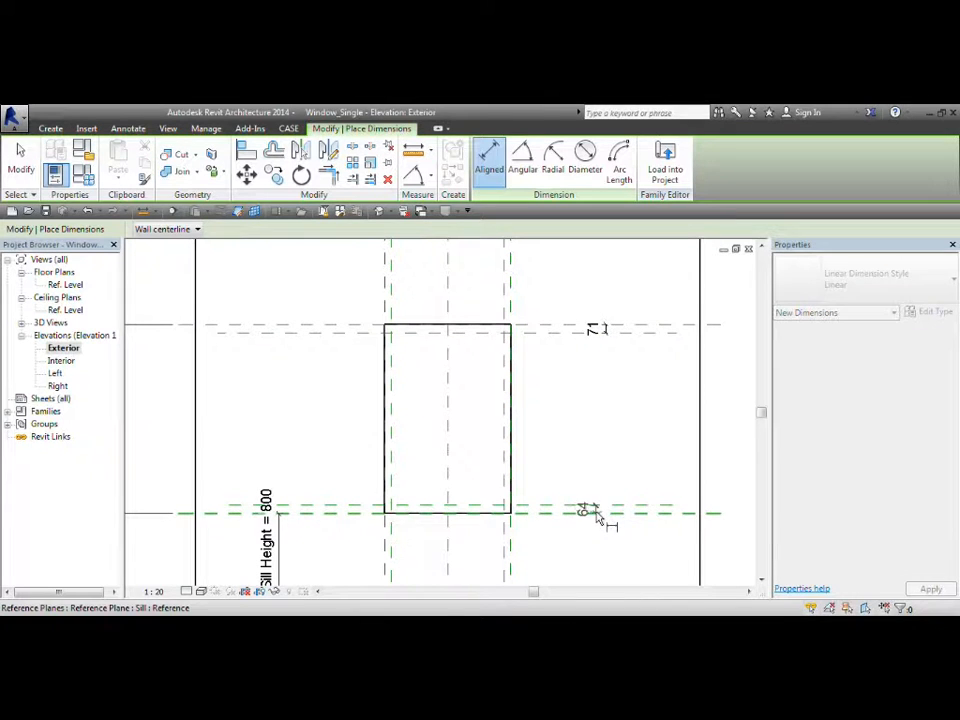
key("Escape")
key("Escape")
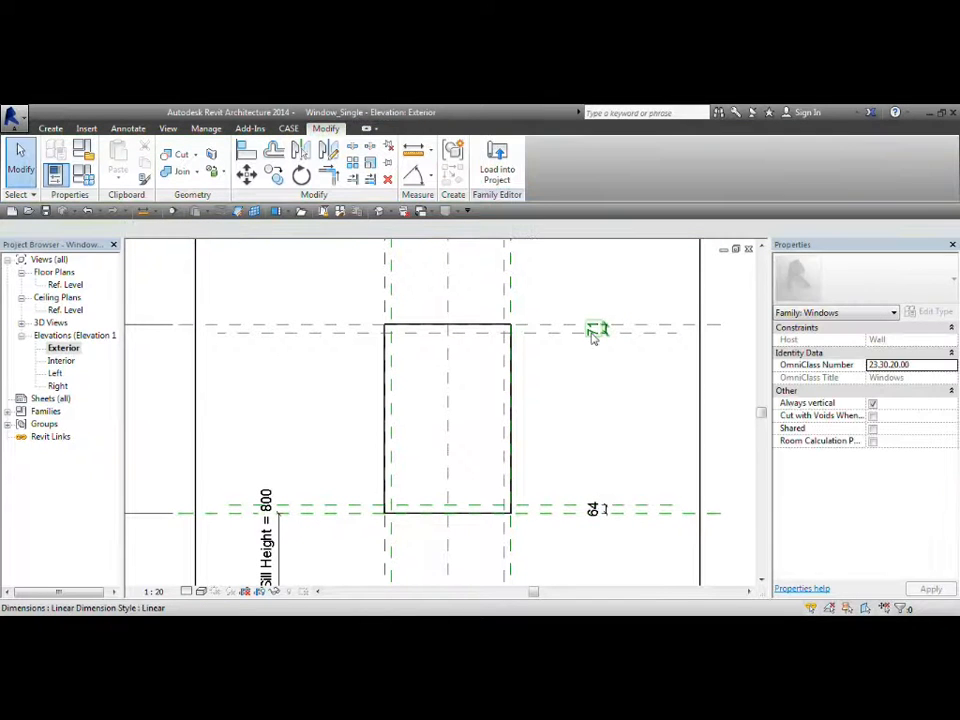
- Label both new dimensions, at the head and at the sill, with the existing Frame Width parameter
left_click(594, 332)
left_click(368, 230)
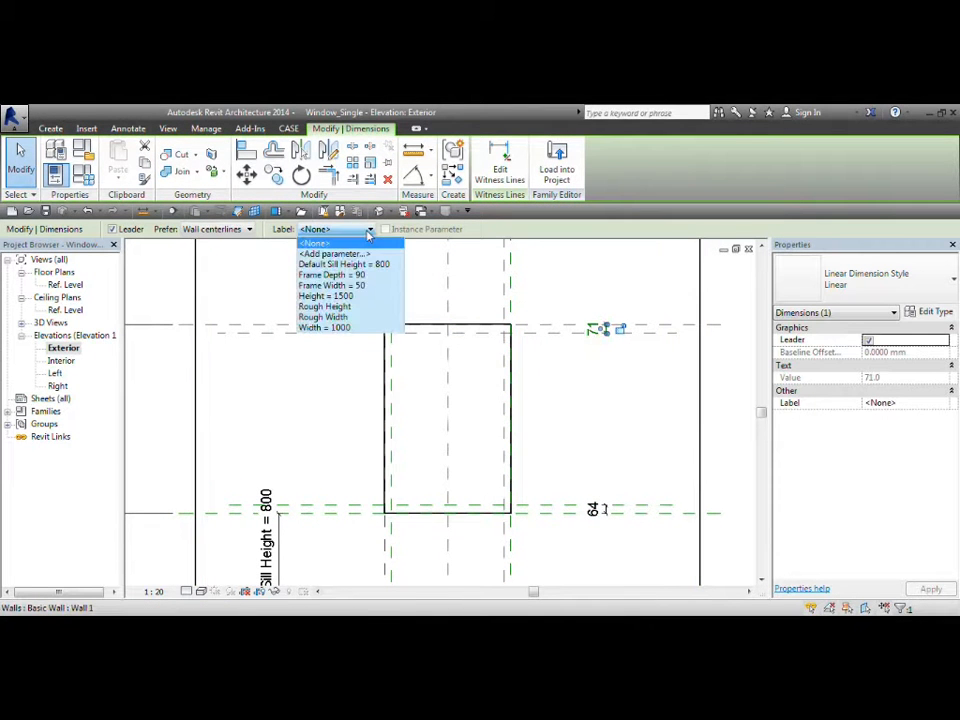
left_click(331, 285)
left_click(624, 500)
left_click(622, 503)
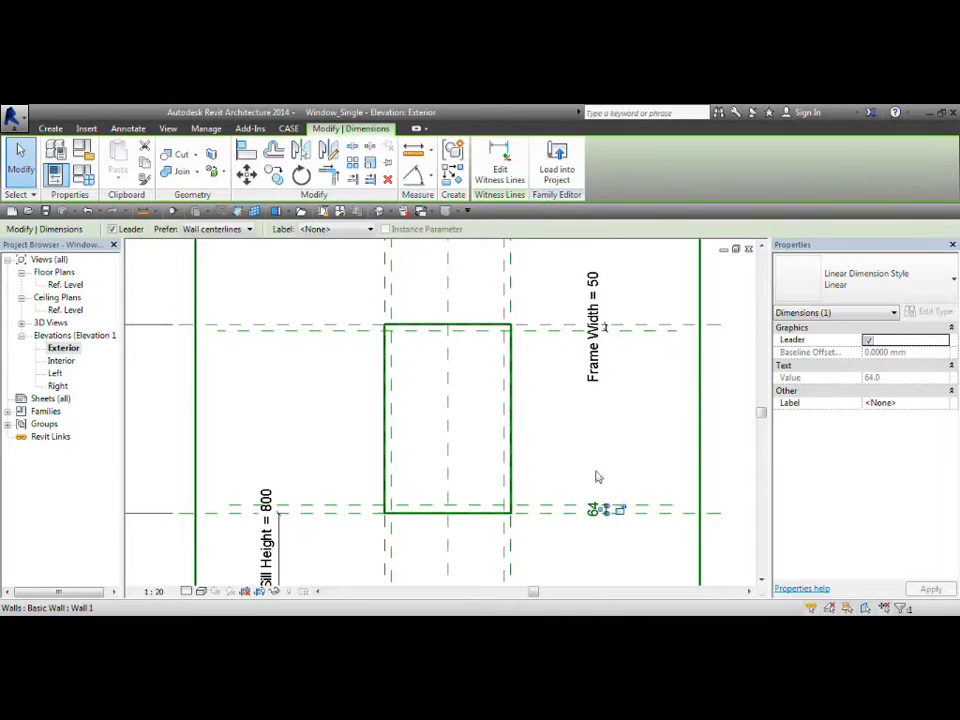
left_click(355, 230)
left_click(357, 287)
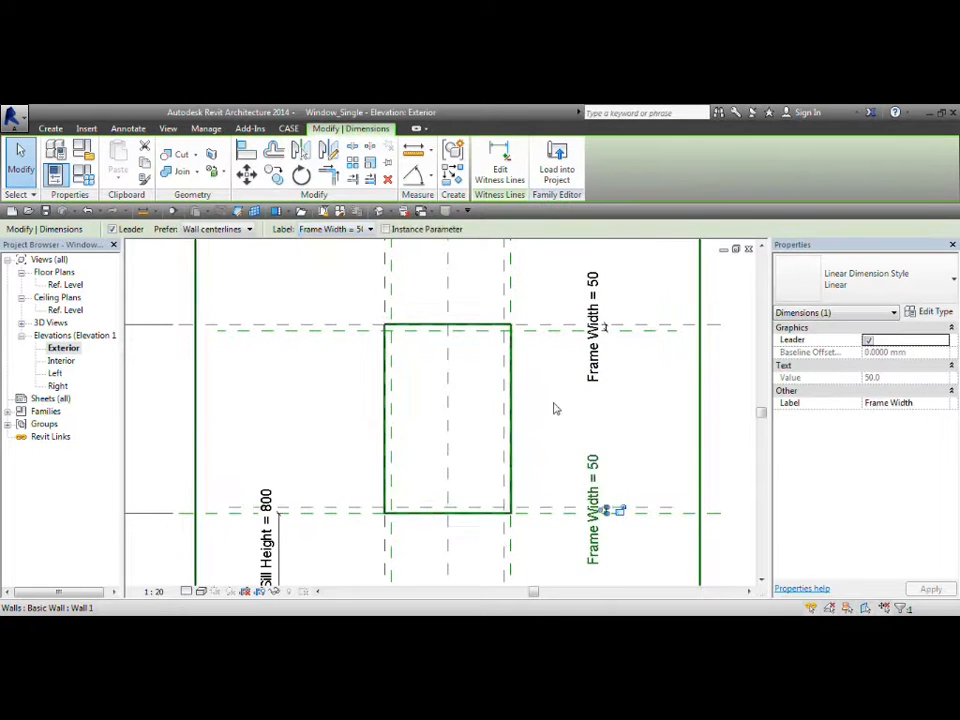
left_click(649, 436)
key("Escape")
- Set the Frame Width parameter to 100 mm in the family types and apply it to test the reference planes
scroll(566, 408, "down", 2)
scroll(575, 416, "down", 1)
middle_click_drag(628, 386, 607, 394)
key("f")
key("t")
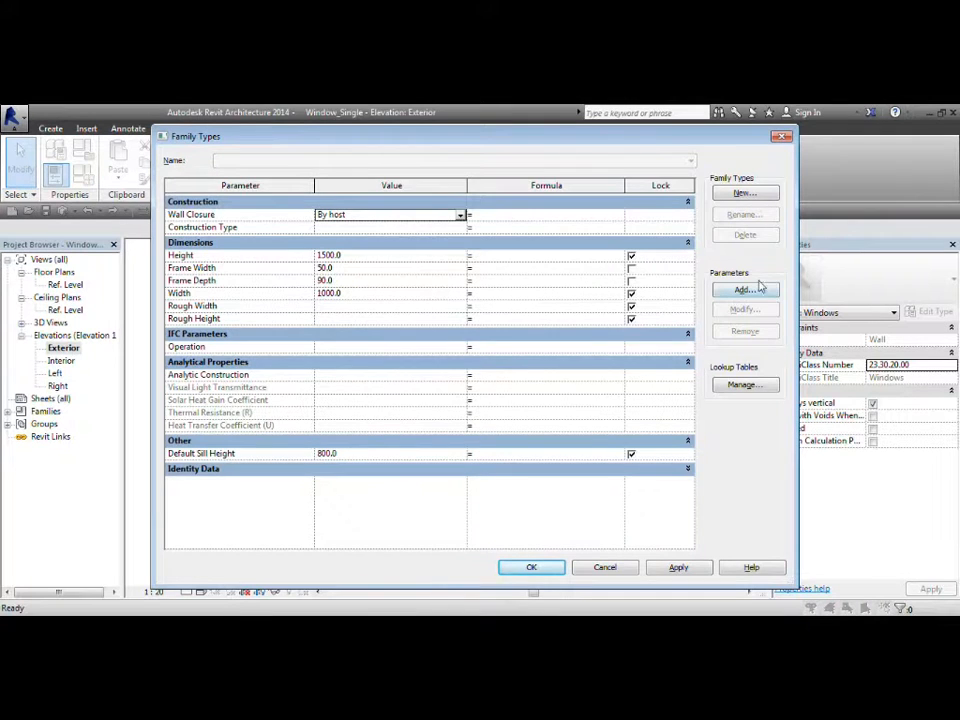
left_click_drag(796, 272, 470, 266)
left_click_drag(300, 138, 182, 134)
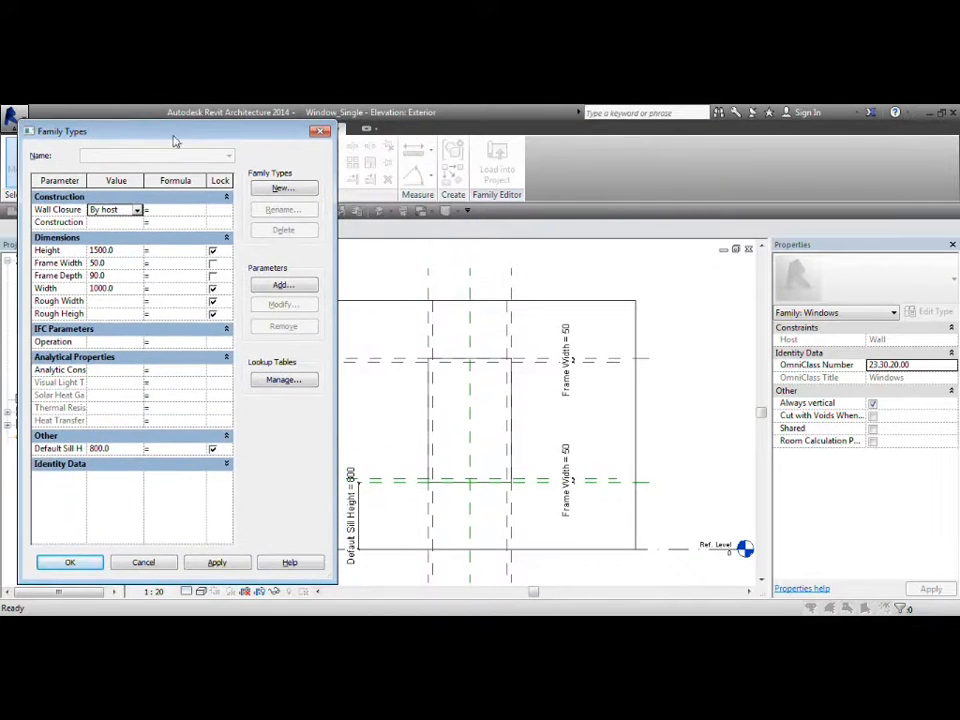
left_click(124, 263)
type("1")
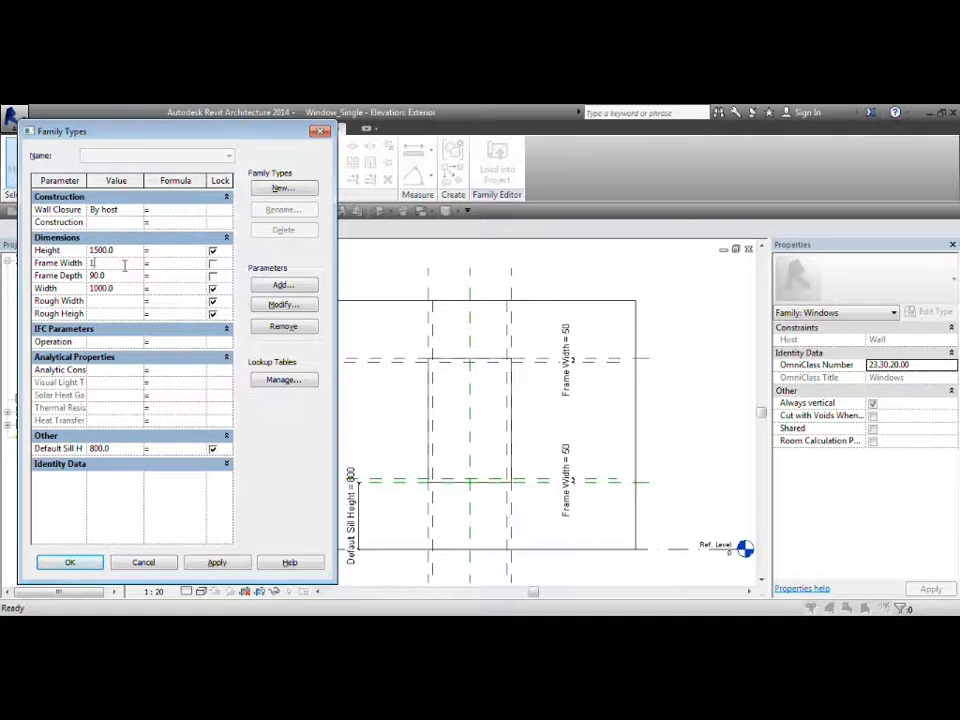
type("00")
left_click(229, 566)
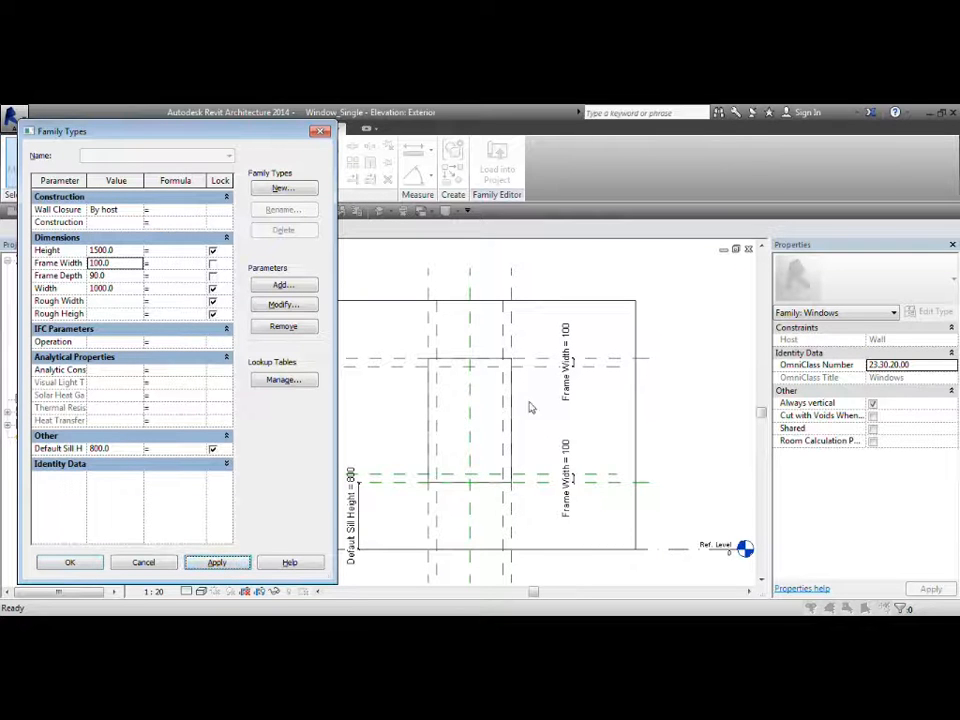
- Restore the Frame Width parameter to 50 mm, apply the change and close the family types
left_click(117, 264)
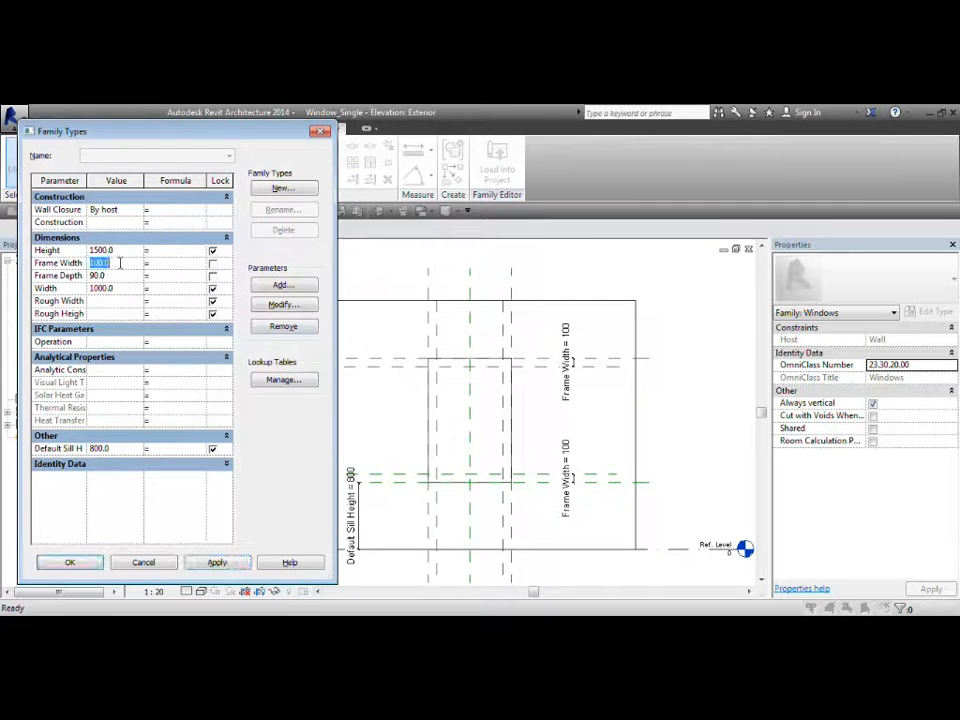
left_click(224, 566)
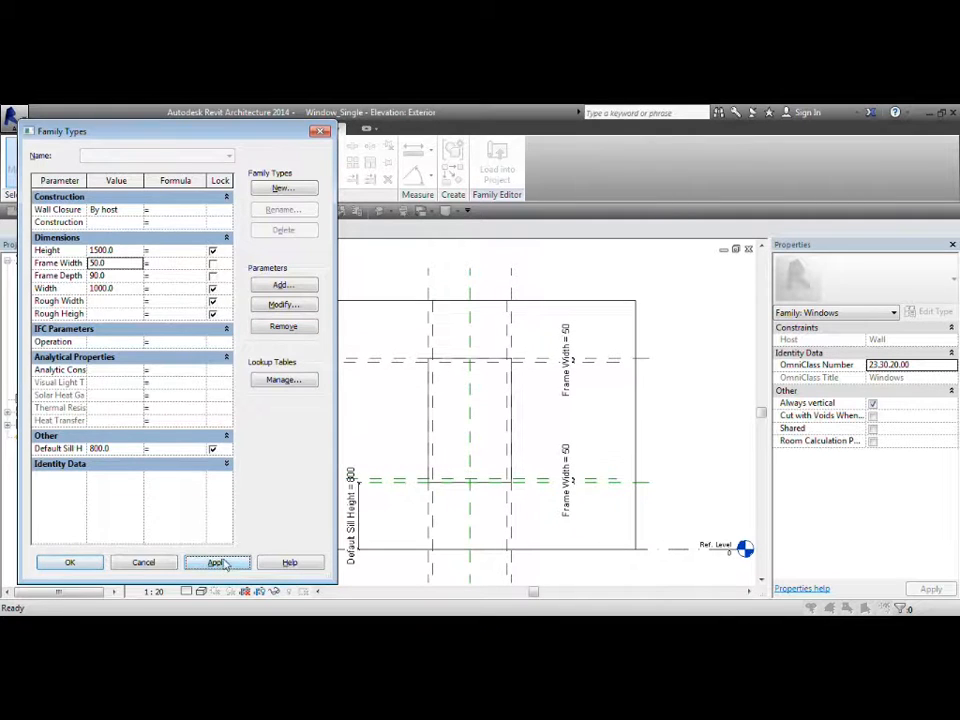
left_click(90, 568)
- Start a solid extrusion and sketch a rectangle about 700 by 1180 mm inside the window opening
scroll(549, 433, "up", 3)
scroll(458, 415, "up", 2)
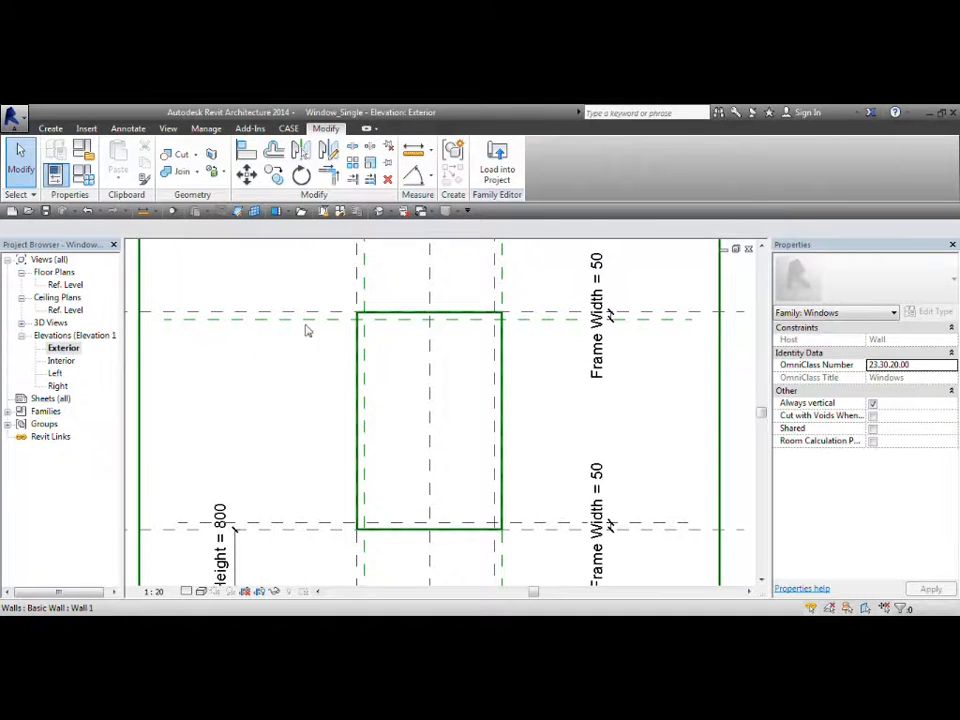
left_click(50, 128)
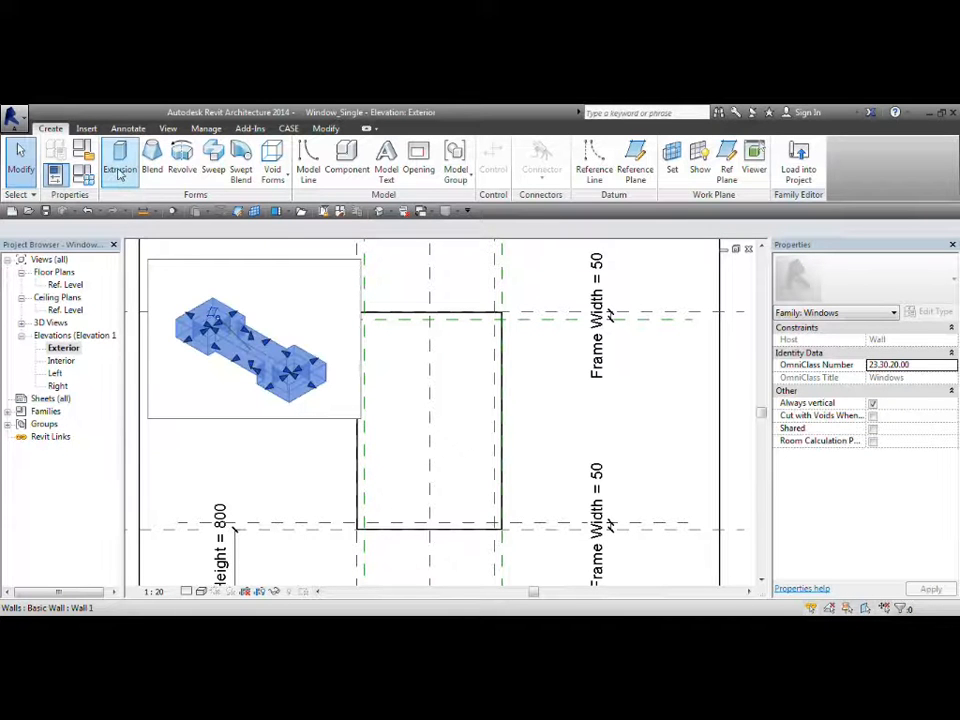
left_click(118, 172)
middle_click_drag(475, 412, 448, 395)
scroll(448, 395, "down", 1)
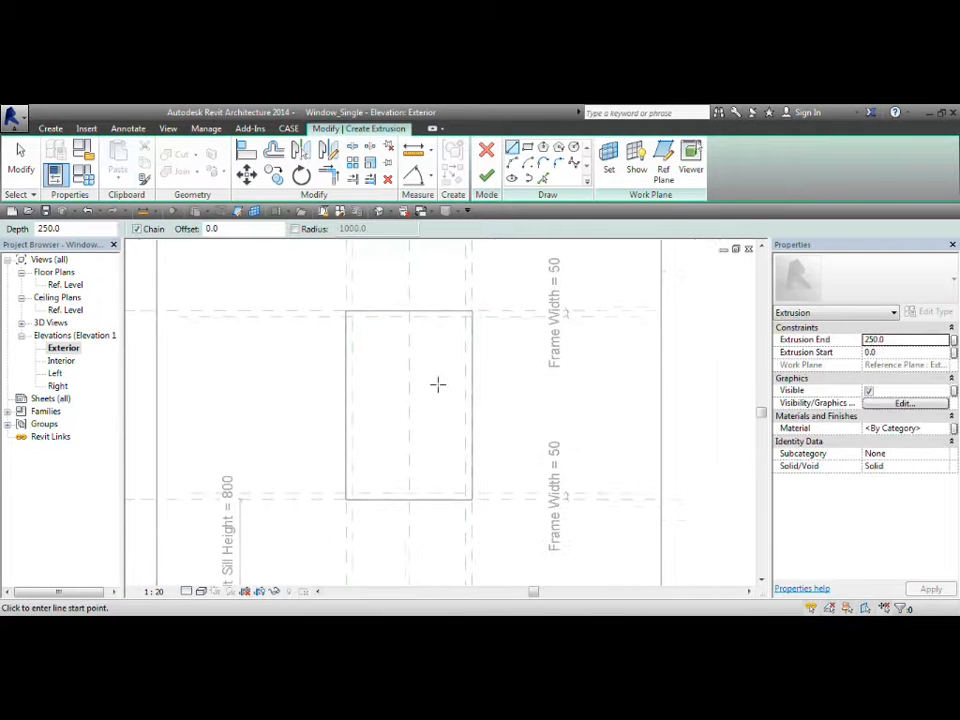
left_click(528, 148)
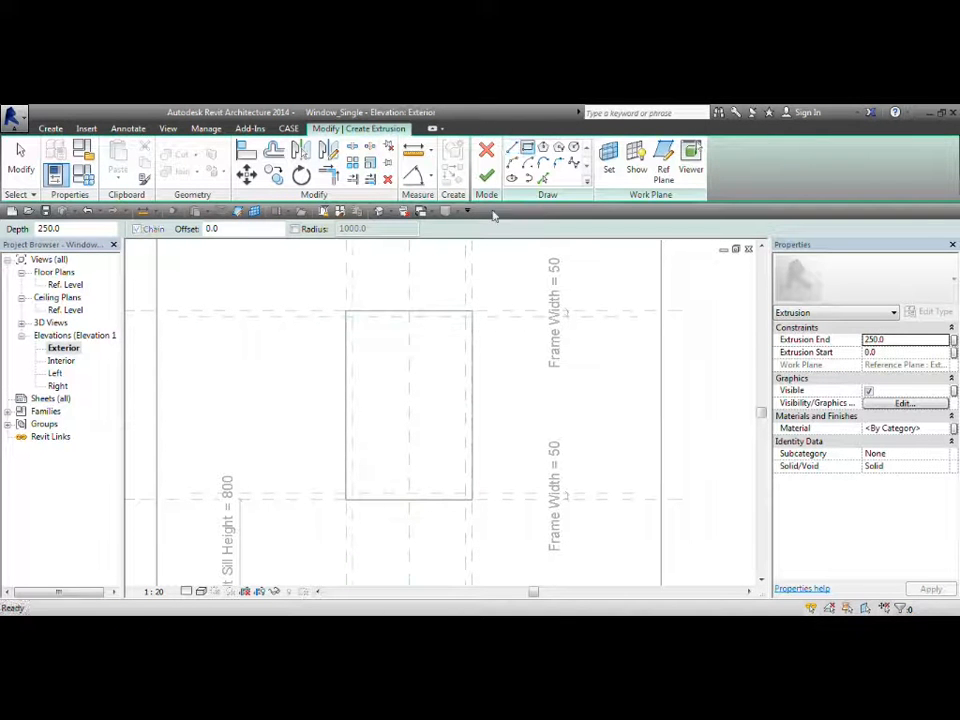
left_click(364, 330)
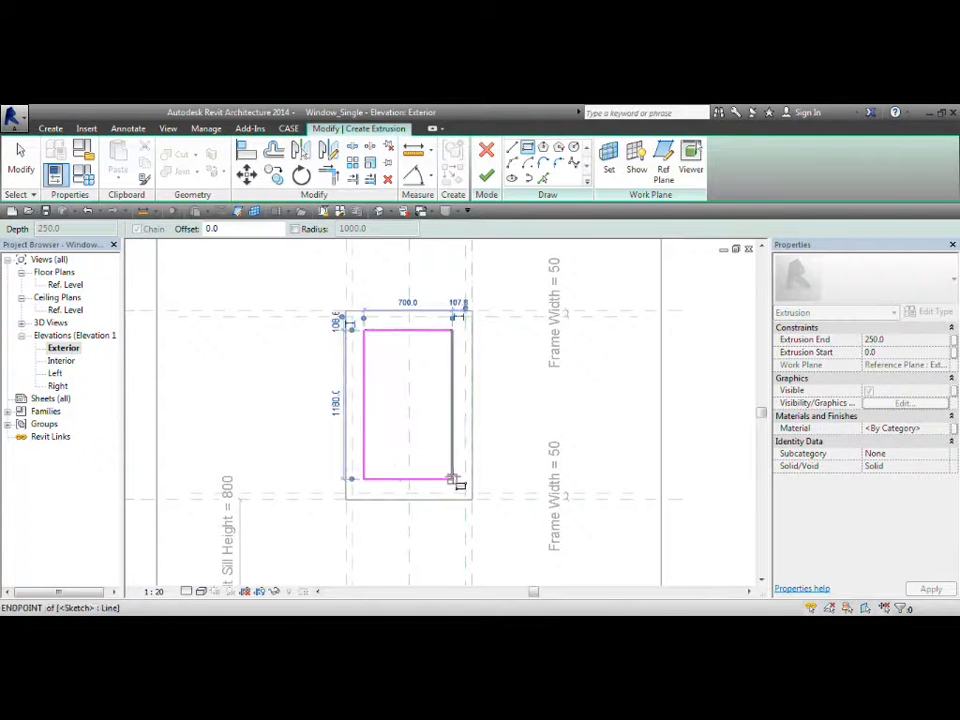
left_click(452, 479)
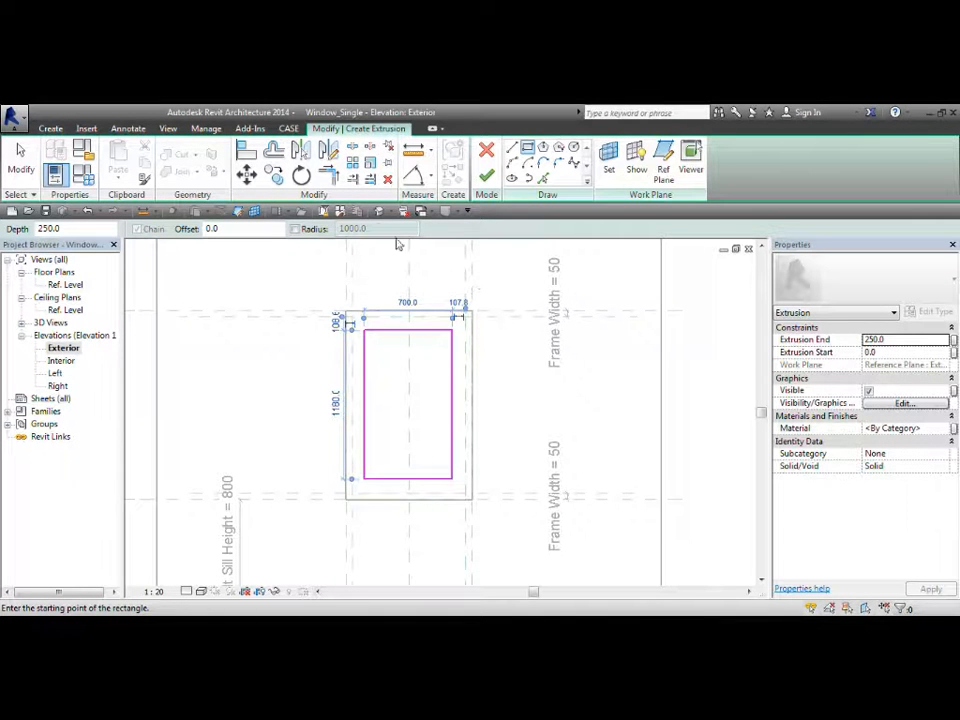
key("Escape")
- Align the sketch rectangle's top and right edges to the opening's head and right-hand reference planes, and lock them
key("a")
key("l")
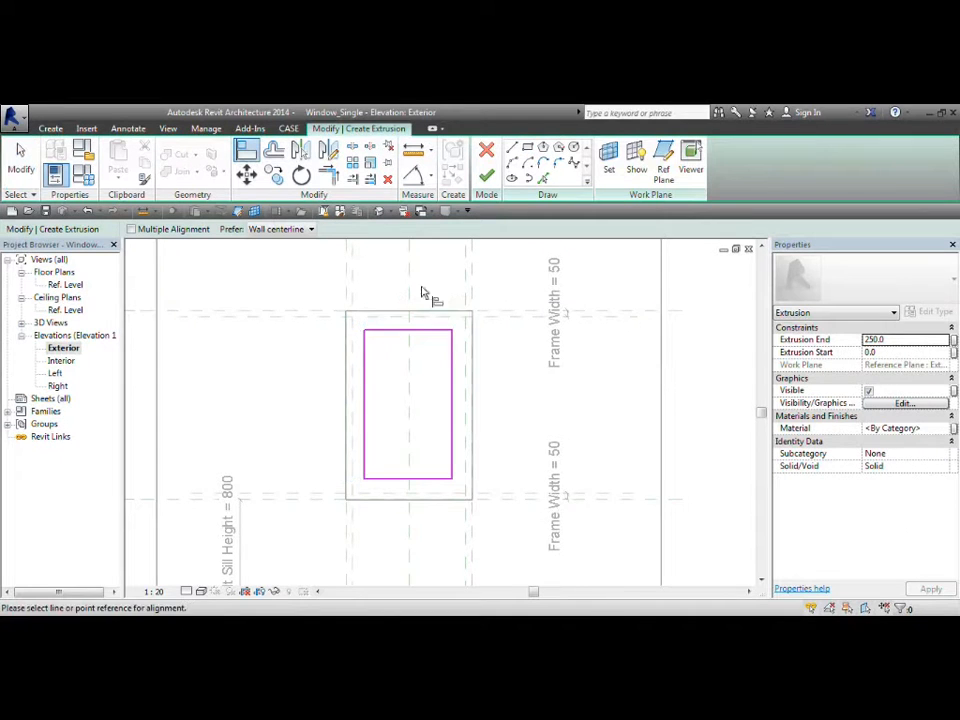
scroll(459, 349, "up", 1)
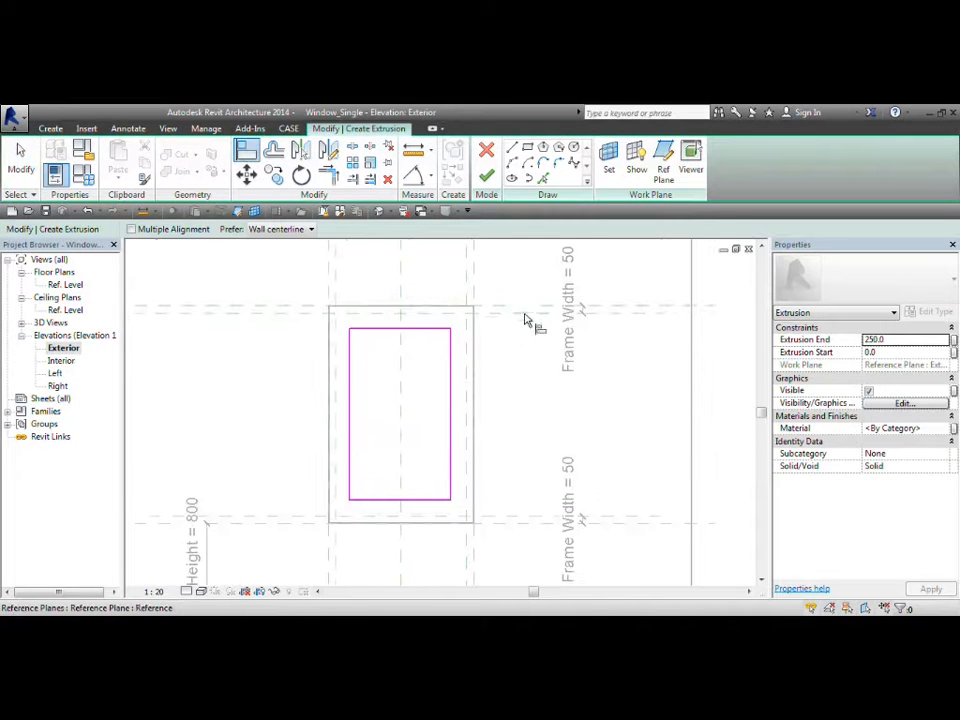
left_click(436, 329)
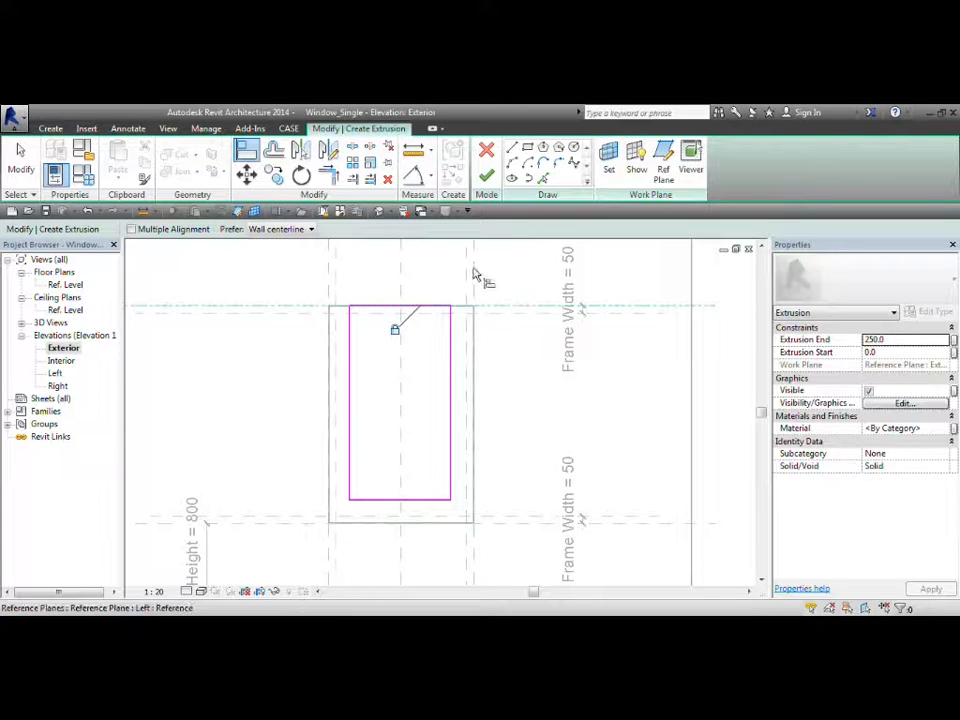
key("Escape")
left_click(450, 345)
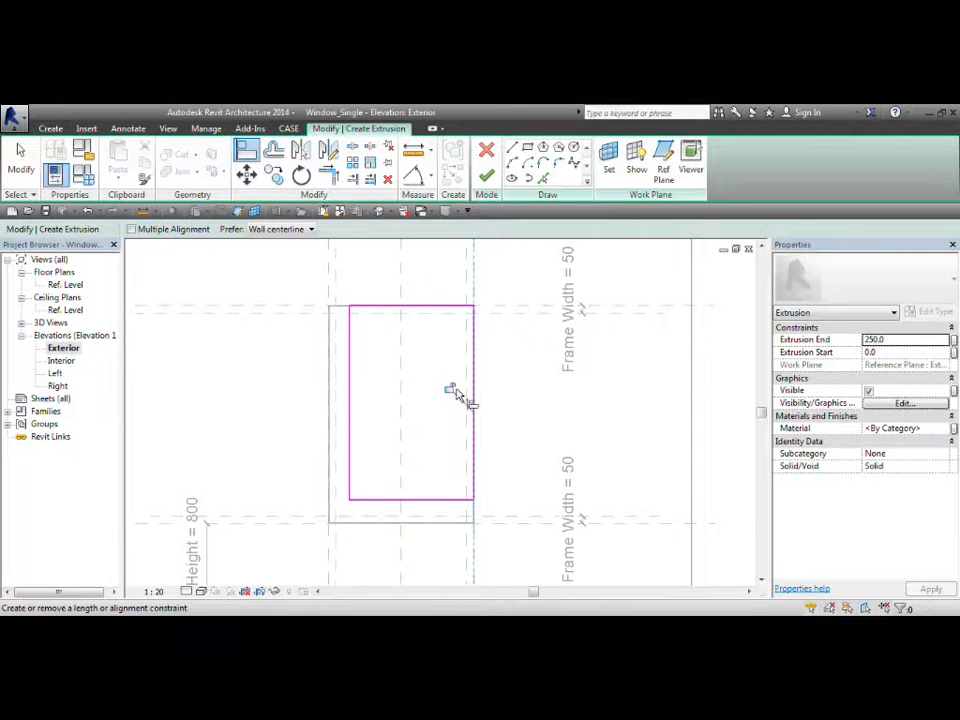
left_click(448, 388)
- Align the sketch rectangle's bottom and left edges to the sill and left-hand opening reference planes, and lock them
middle_click_drag(499, 485, 501, 425)
left_click(507, 464)
left_click(465, 447)
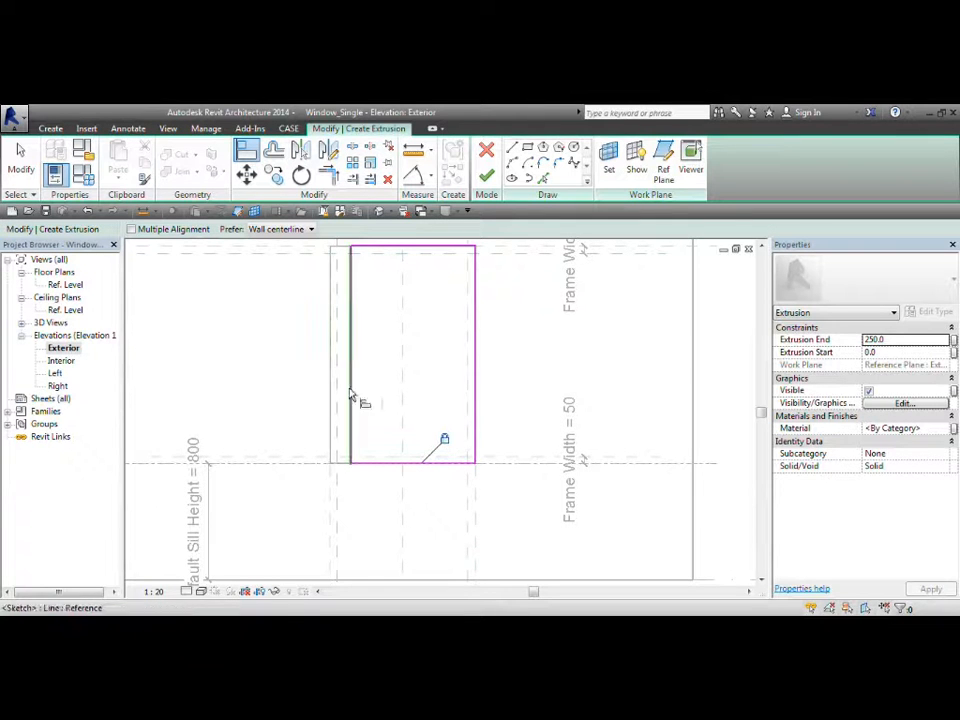
middle_click_drag(346, 354, 363, 424)
left_click(347, 287)
left_click(366, 326)
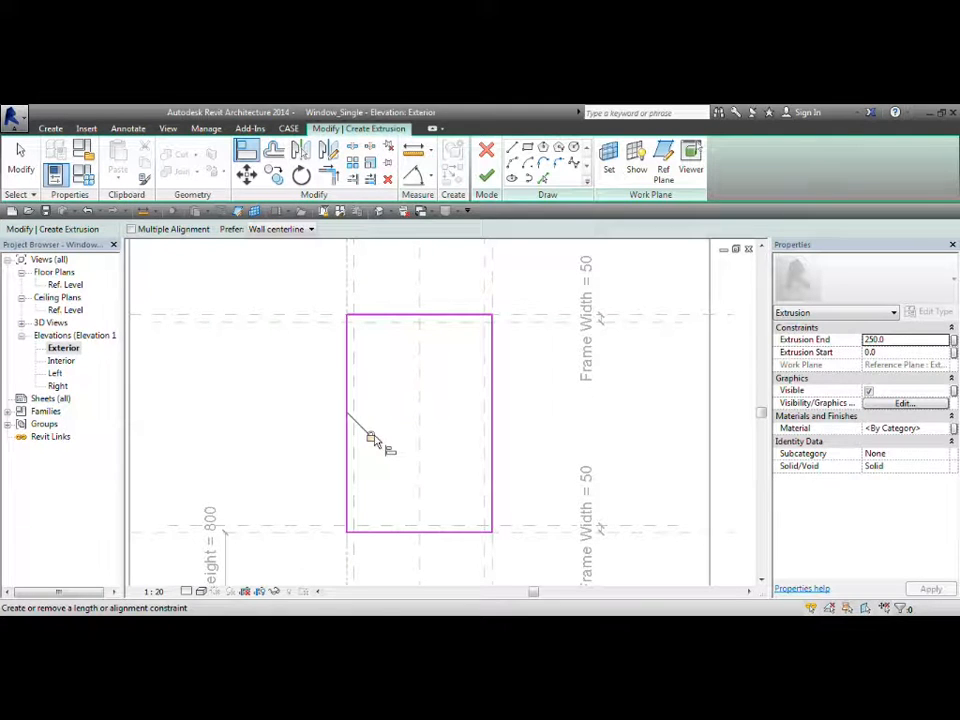
- Sketch an inner rectangle about 720 by 1200 mm within the outer frame outline
left_click(527, 149)
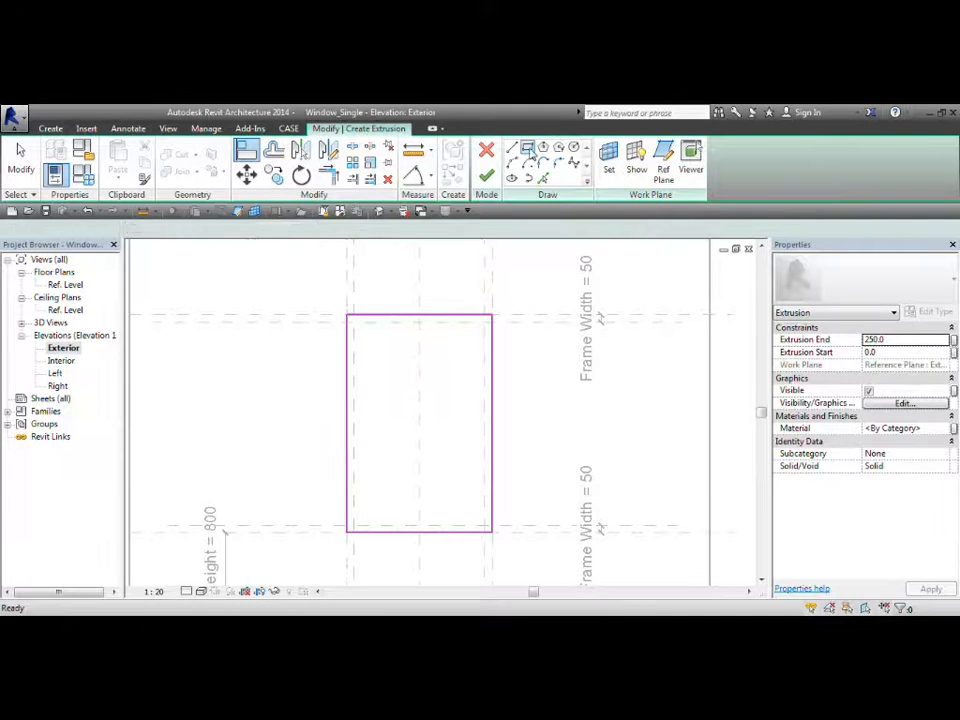
left_click(371, 340)
left_click(471, 508)
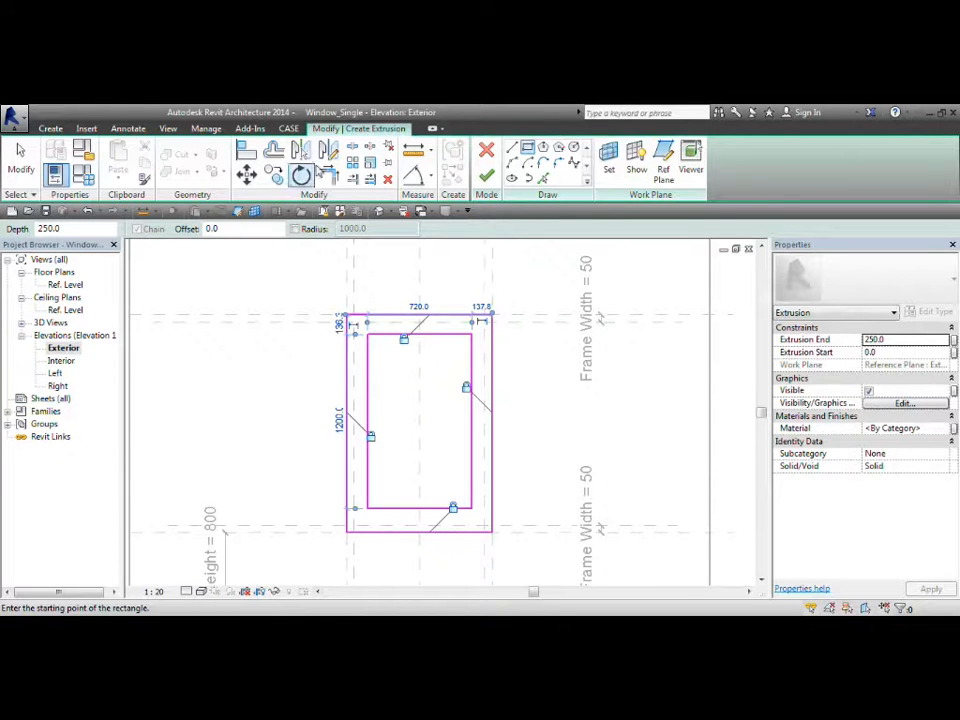
- Align the inner rectangle's top and left edges to the Frame Width reference planes, and lock them
left_click(246, 149)
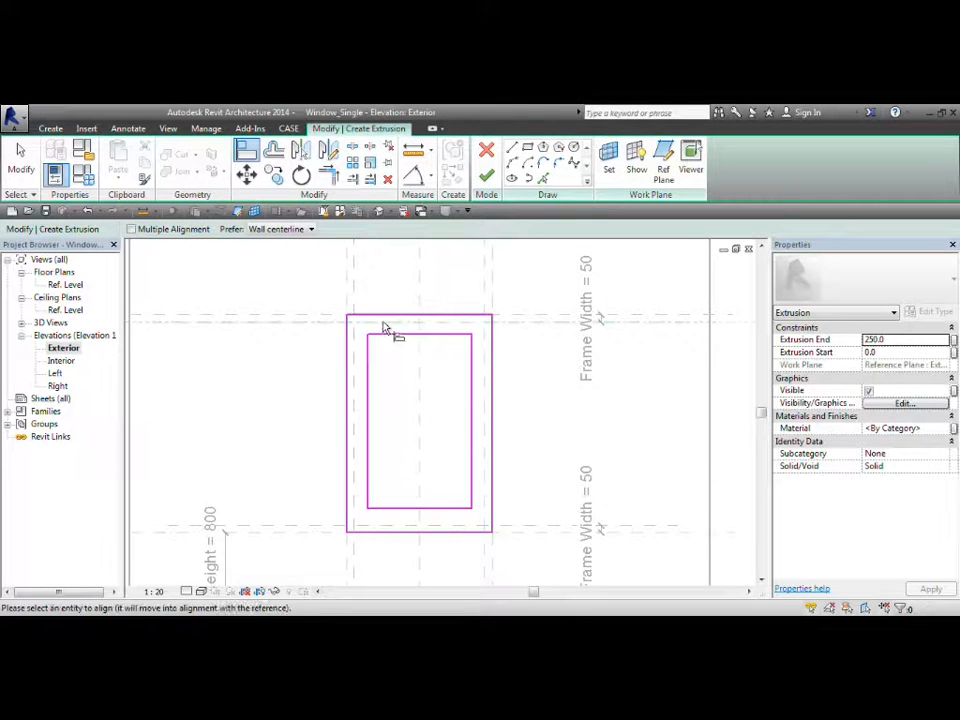
left_click(392, 336)
left_click(392, 346)
left_click(354, 297)
left_click(368, 357)
left_click(378, 437)
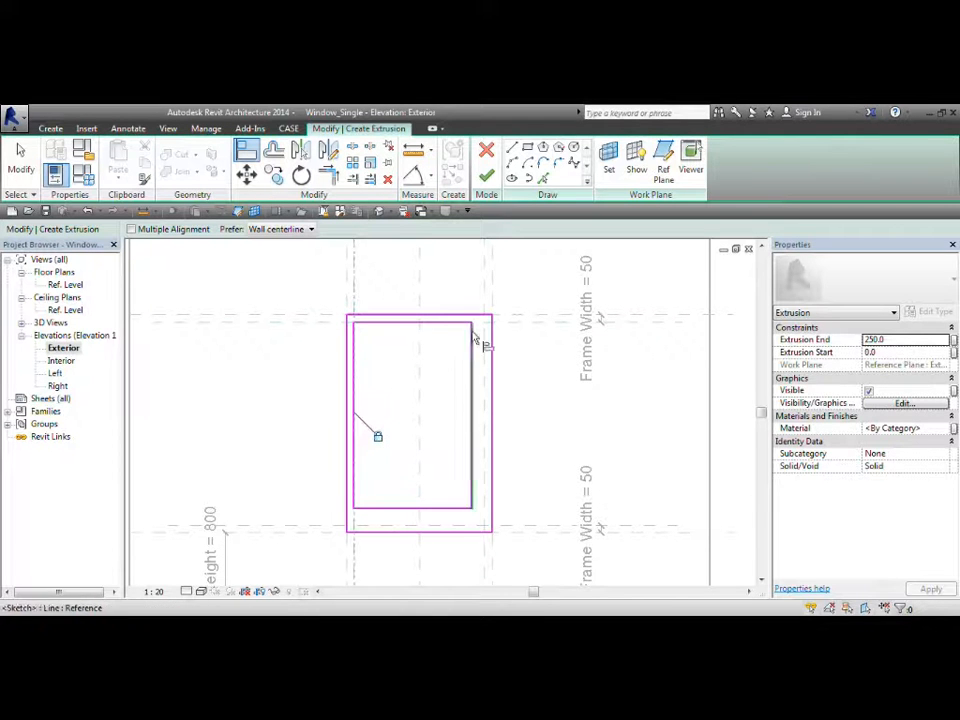
- Align the inner rectangle's right and bottom edges to the Frame Width reference planes, and lock them
left_click(483, 297)
left_click(472, 364)
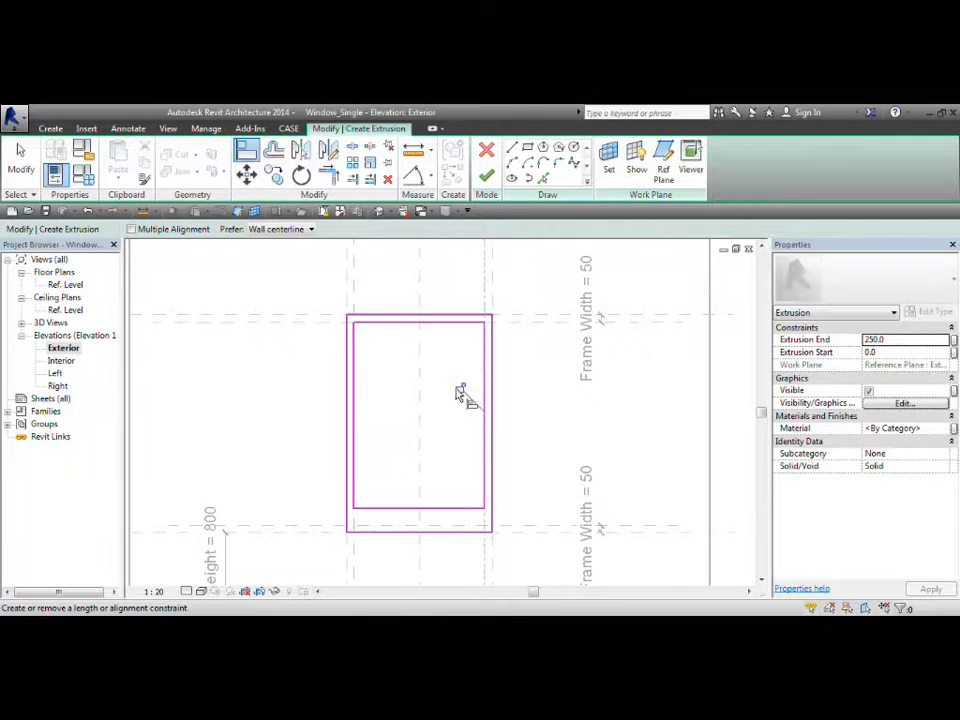
left_click(521, 527)
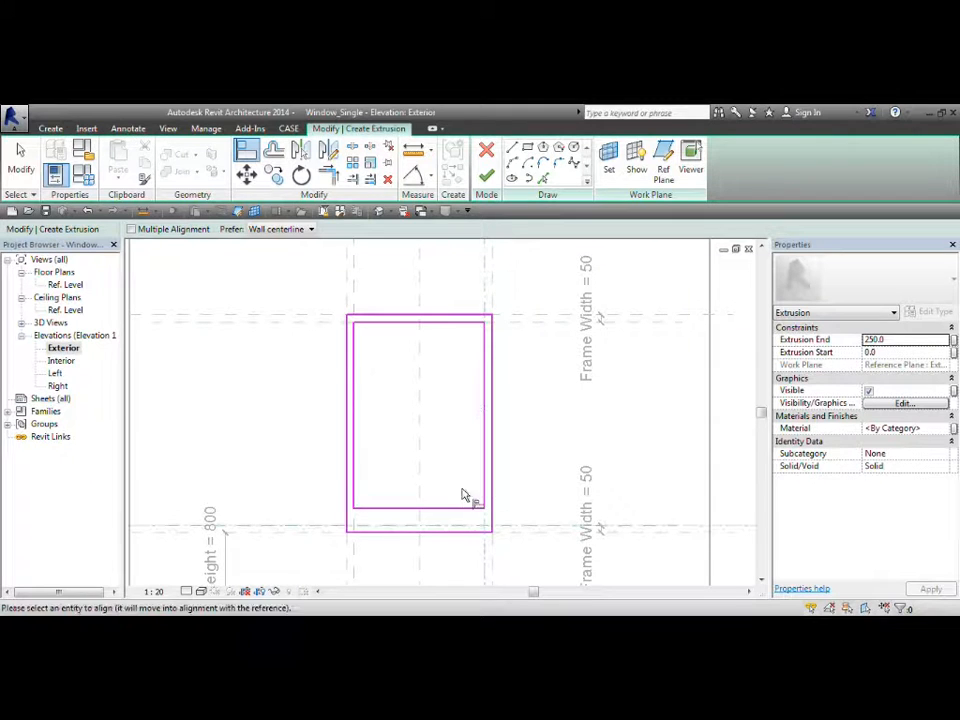
left_click(449, 513)
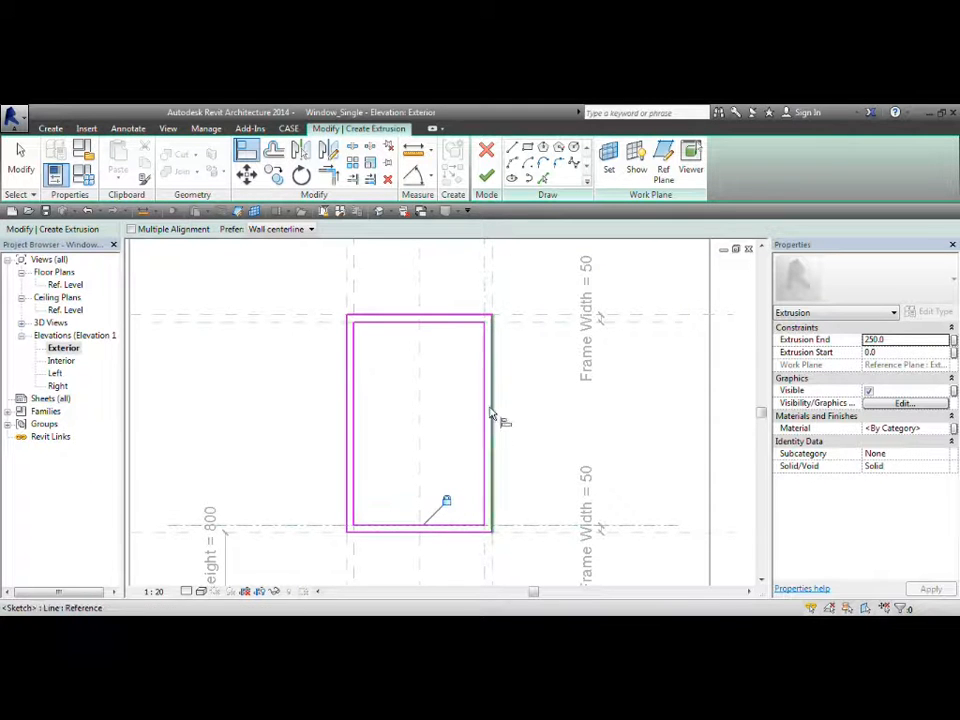
key("Escape")
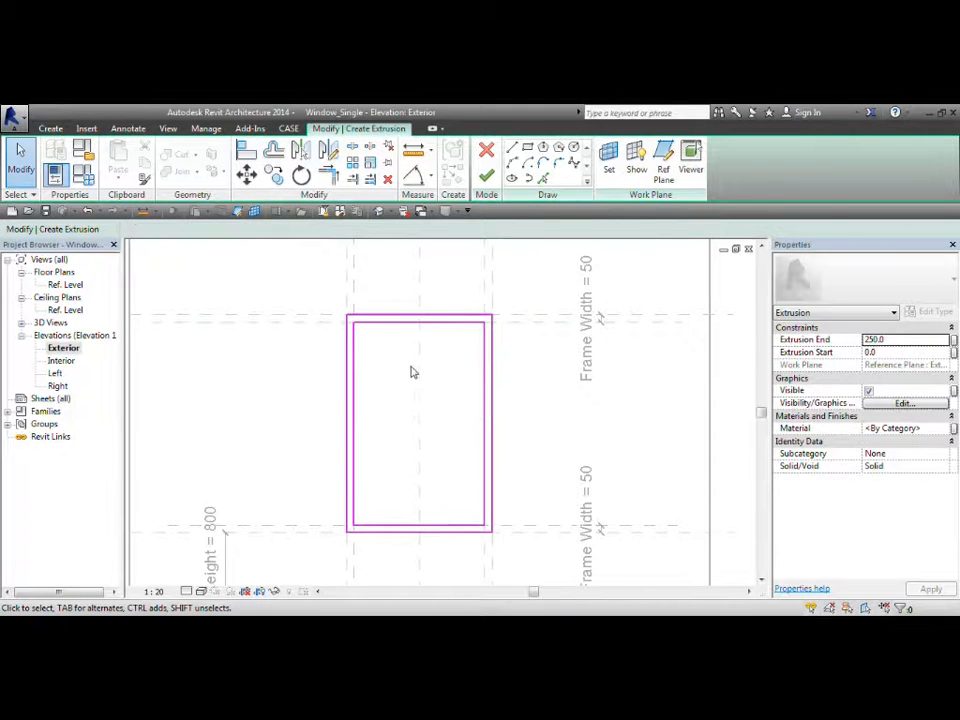
- Finish the frame sketch to create the extrusion with a depth of 250, and deselect it
scroll(441, 420, "down", 1)
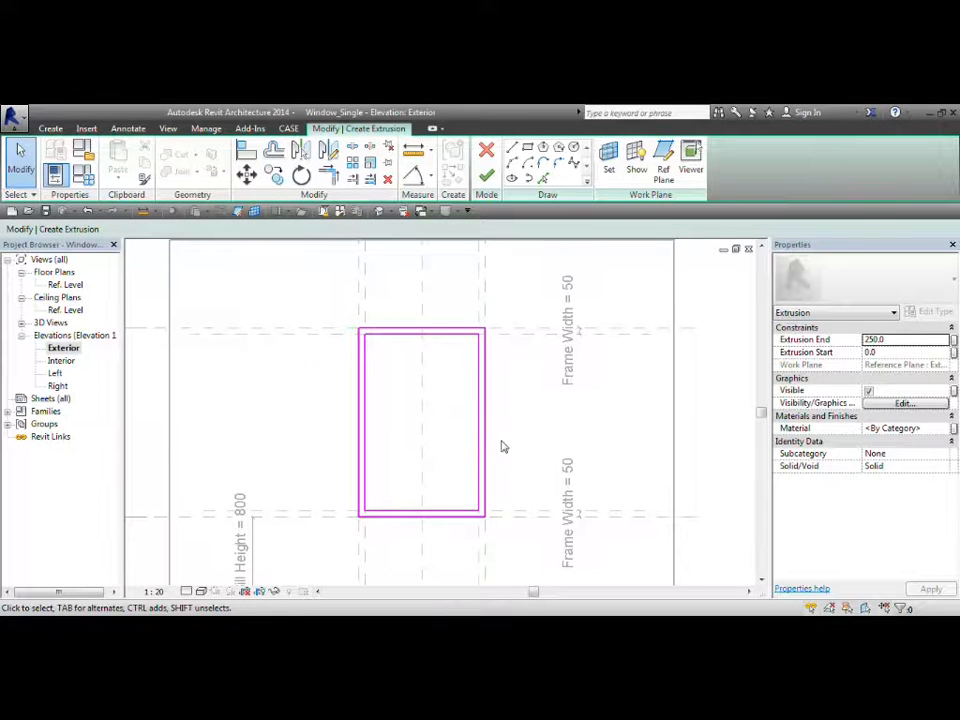
middle_click_drag(508, 377, 540, 396)
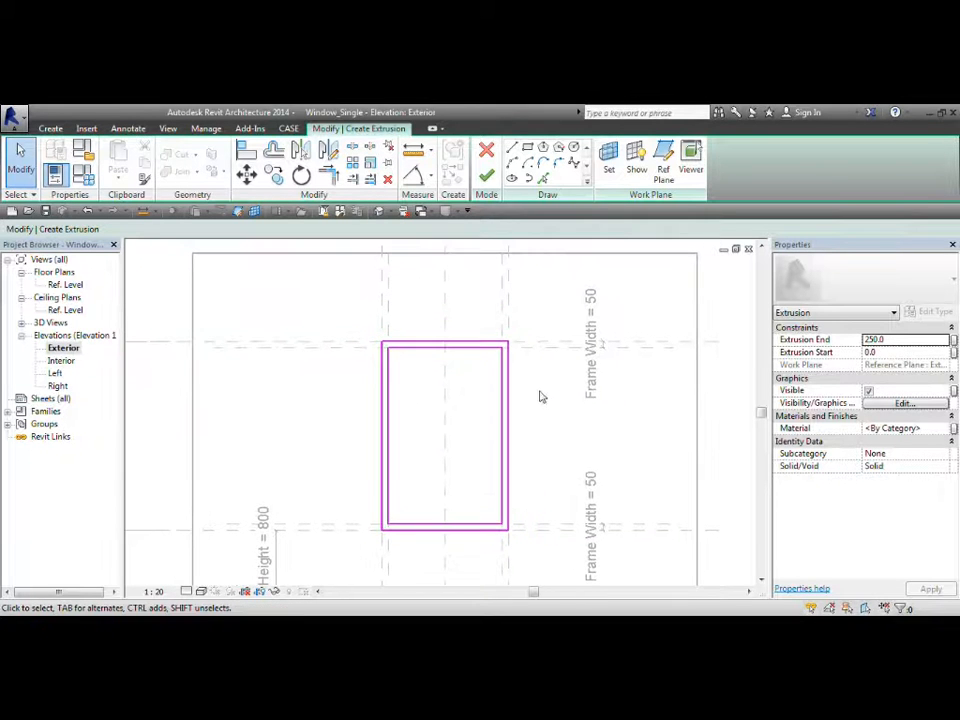
middle_click_drag(478, 431, 440, 430)
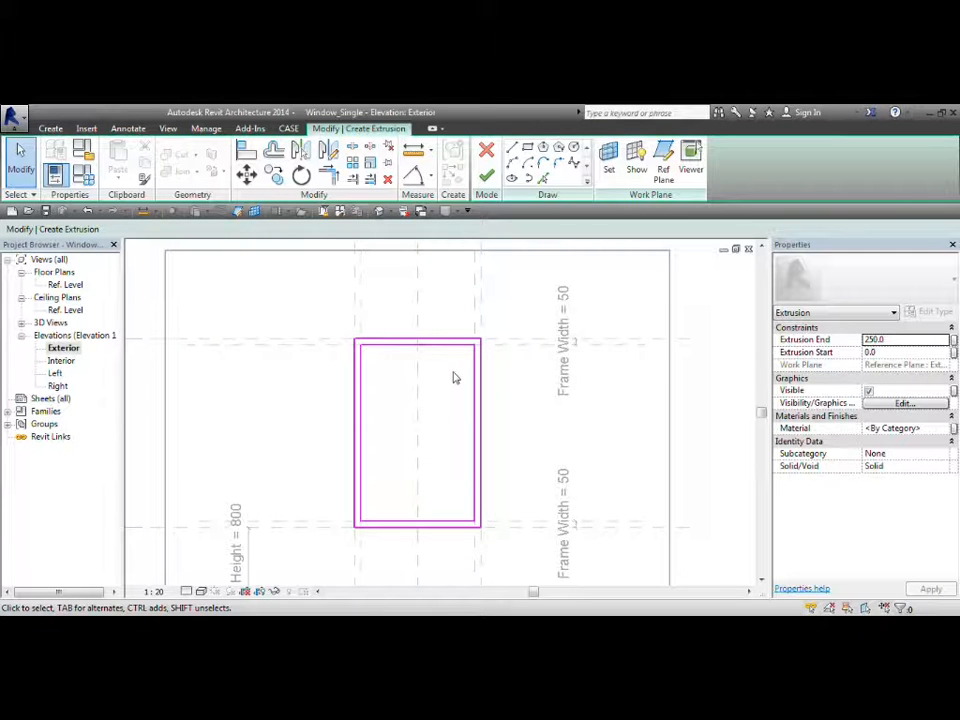
left_click(486, 178)
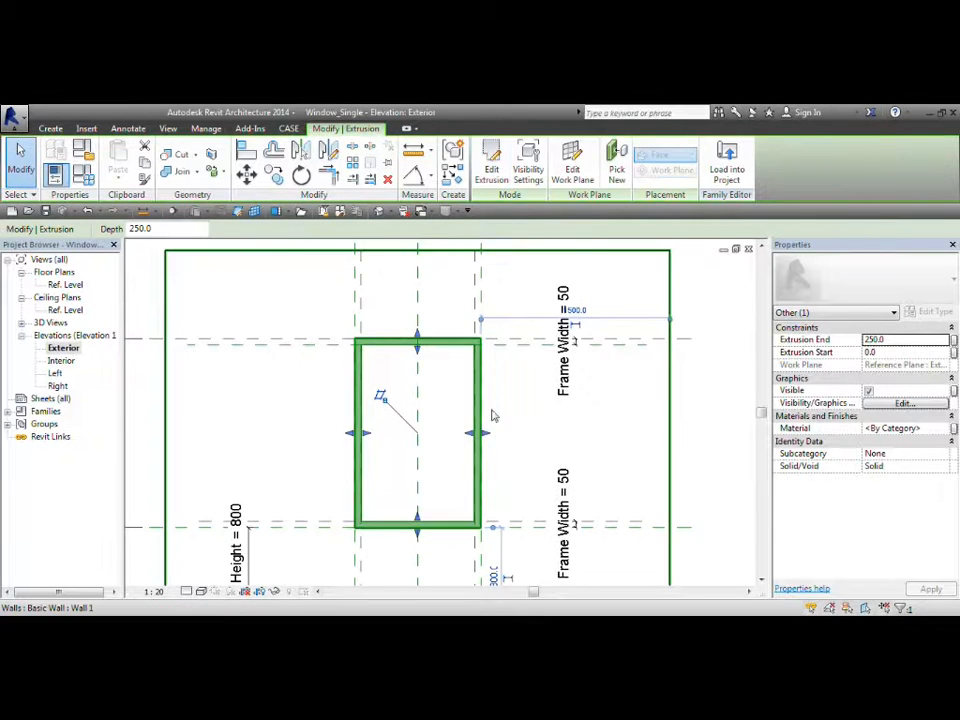
left_click(535, 440)
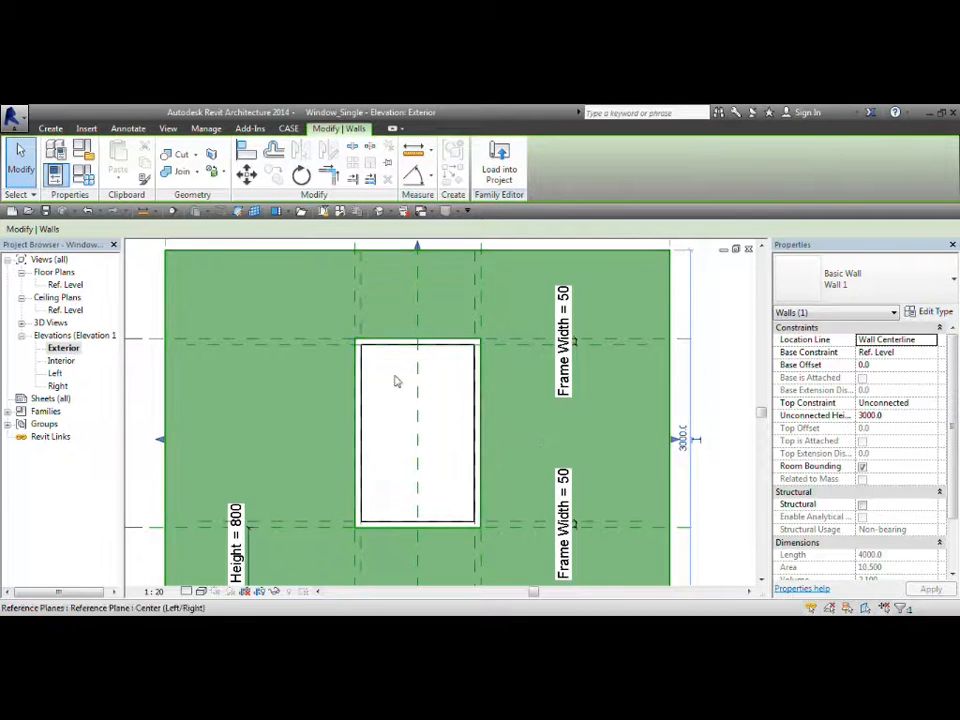
- In the Ref. Level floor plan, stretch the frame extrusion's exterior face outward to an extrusion start of about -242
double_click(65, 285)
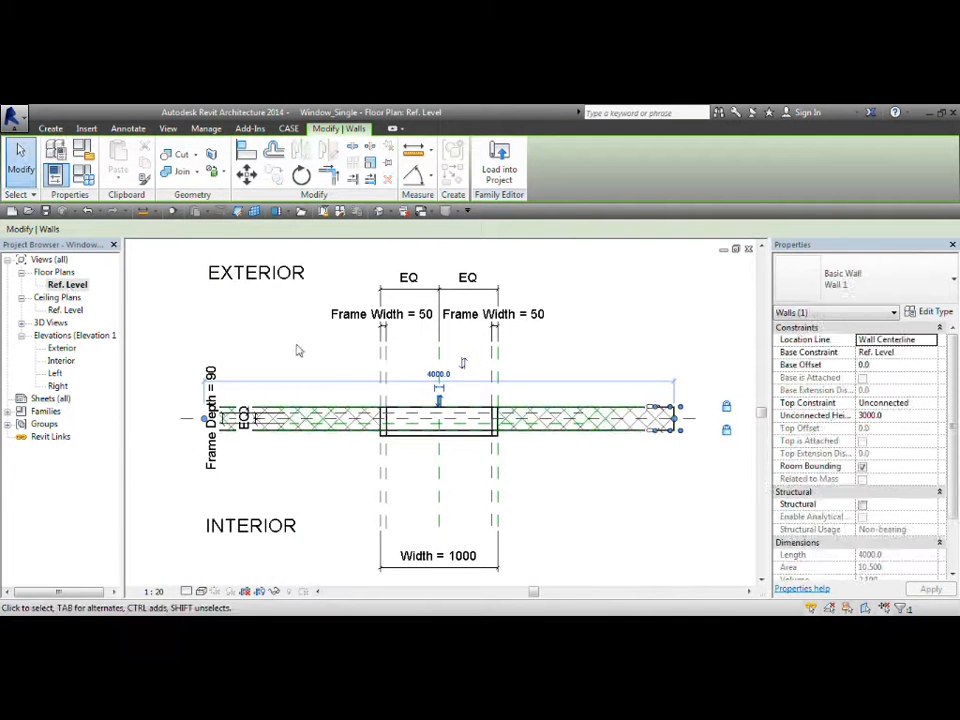
left_click(480, 446)
scroll(480, 446, "up", 3)
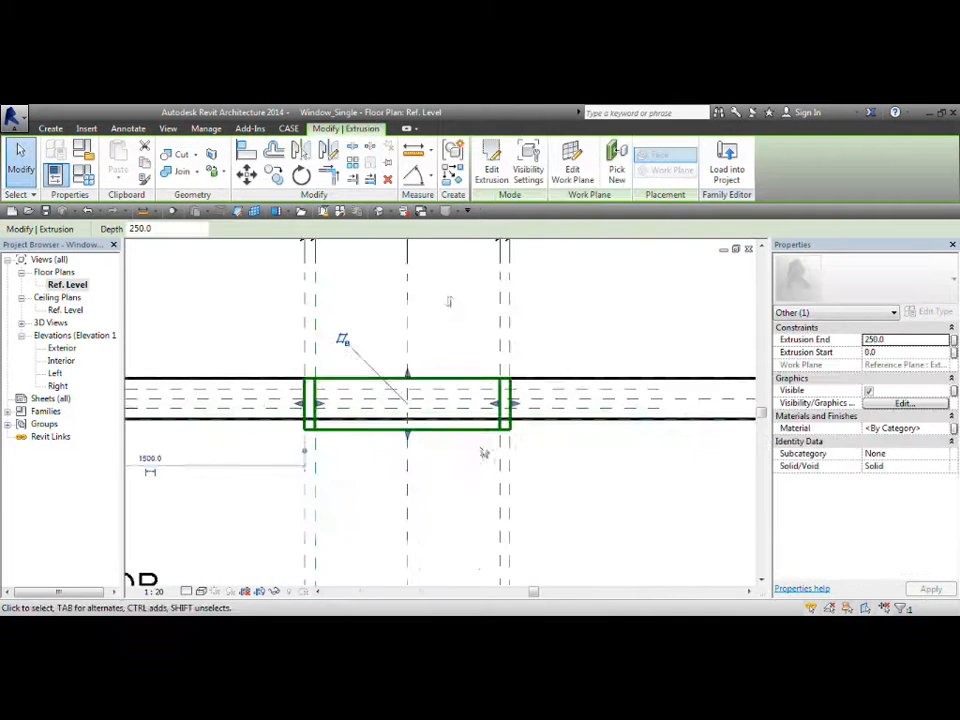
left_click_drag(408, 374, 418, 343)
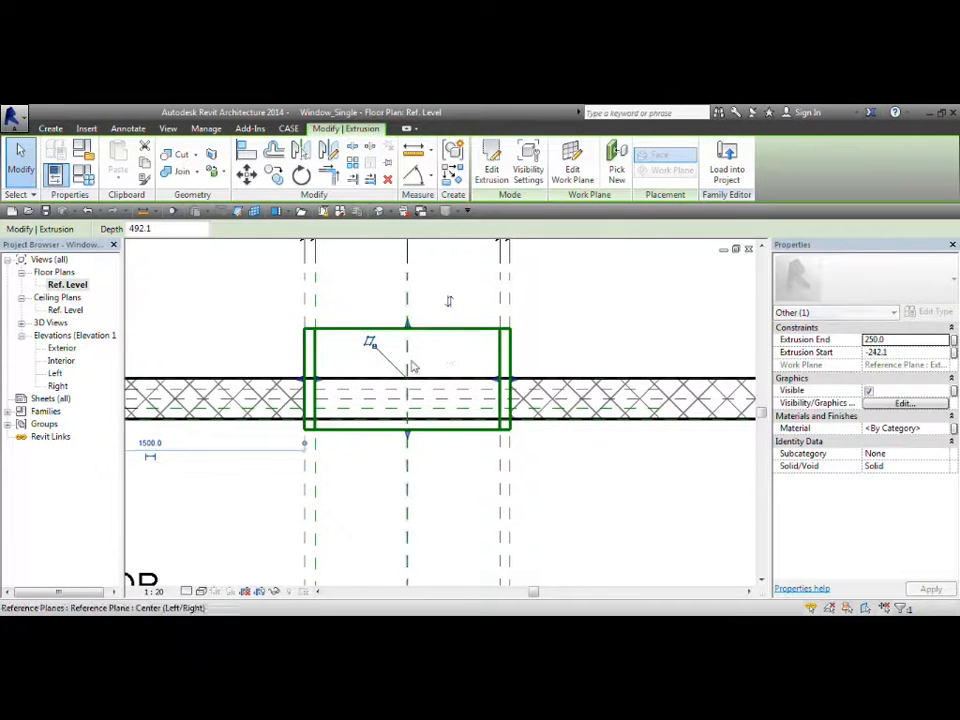
left_click(558, 341)
middle_click_drag(427, 371, 515, 391)
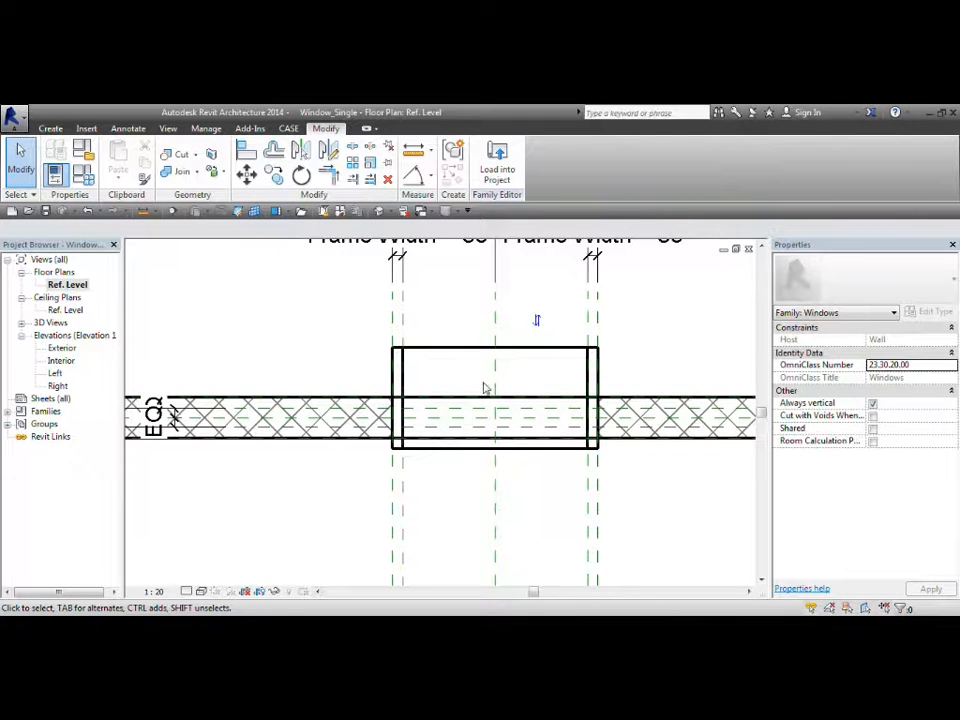
middle_click_drag(489, 390, 502, 381)
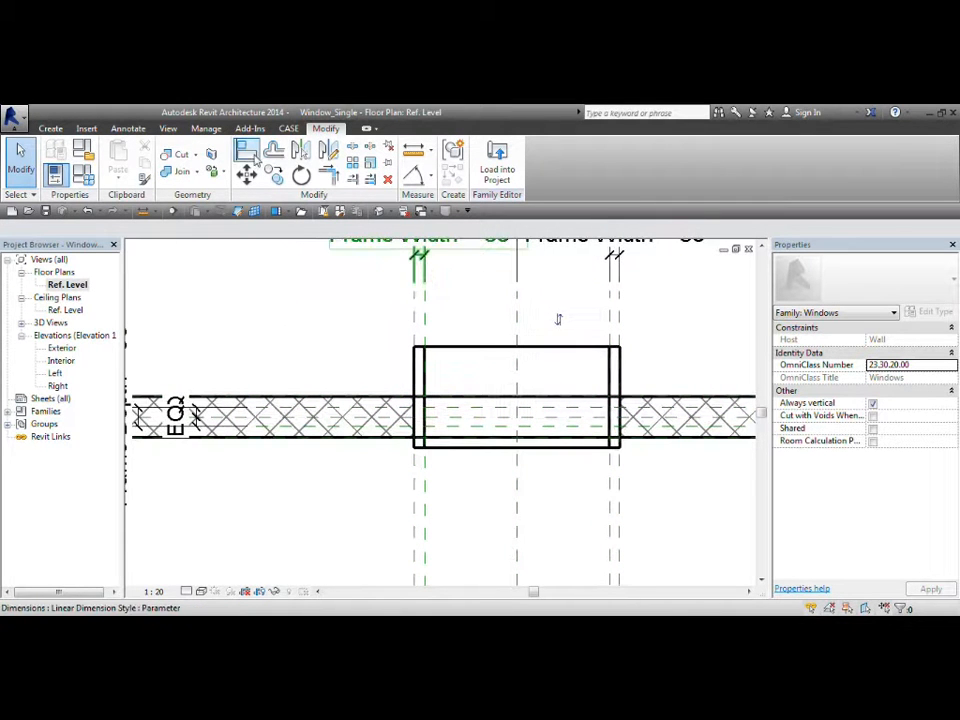
- Align the frame extrusion's exterior and interior faces to the two Frame Depth reference planes, and lock them
key("a")
key("l")
middle_click_drag(465, 362, 546, 381)
left_click(550, 397)
left_click(546, 349)
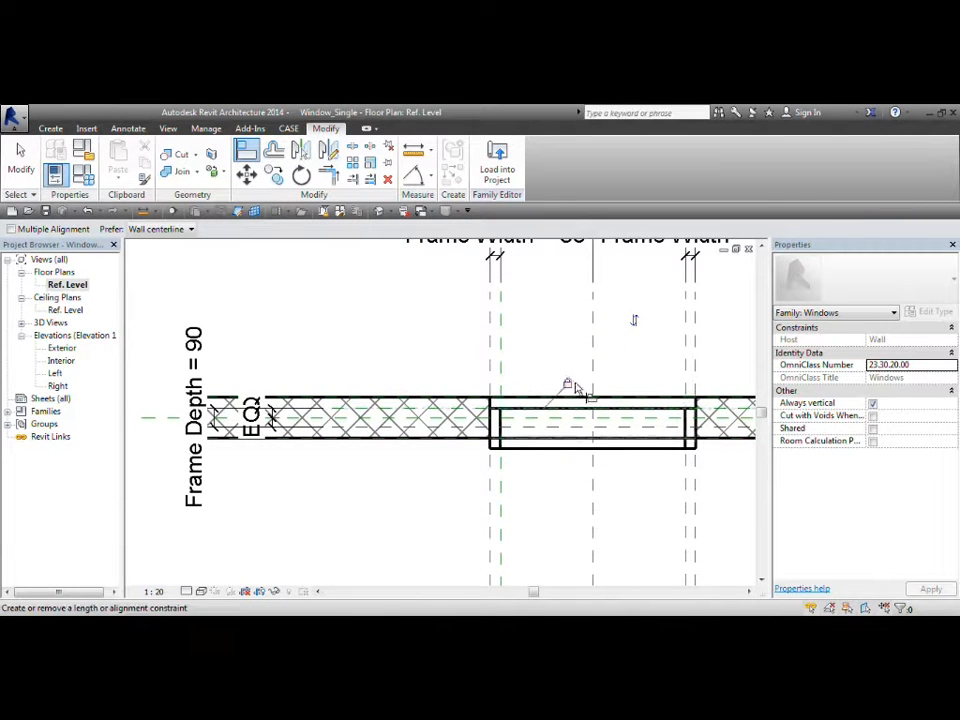
left_click(562, 433)
left_click(555, 448)
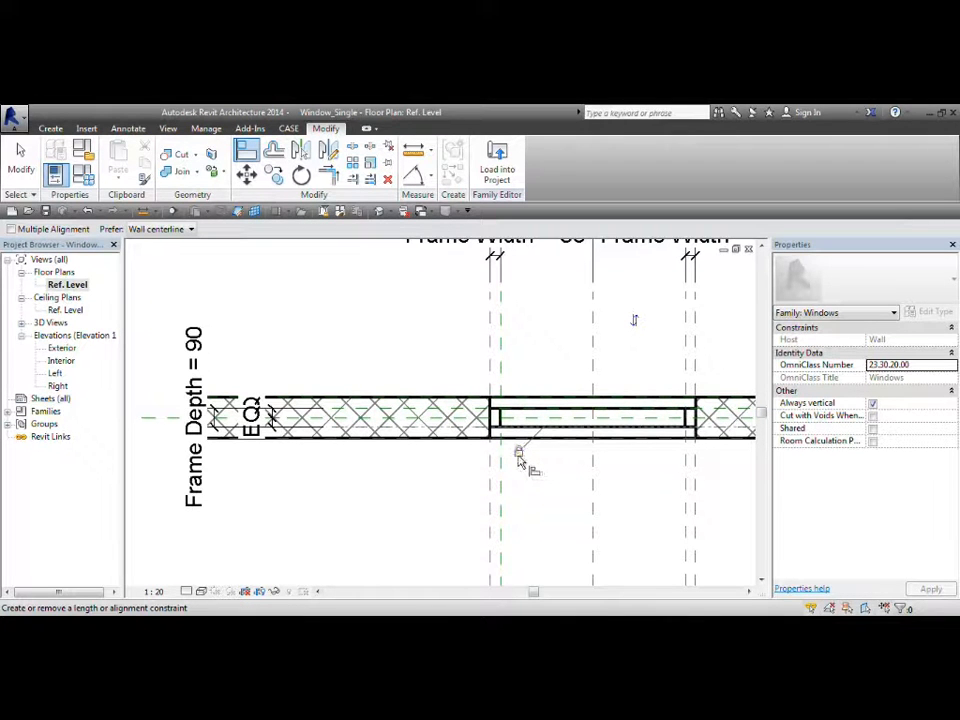
- Open the default 3D view, turn on thin lines and set the visual style to Shaded
left_click(379, 211)
key("t")
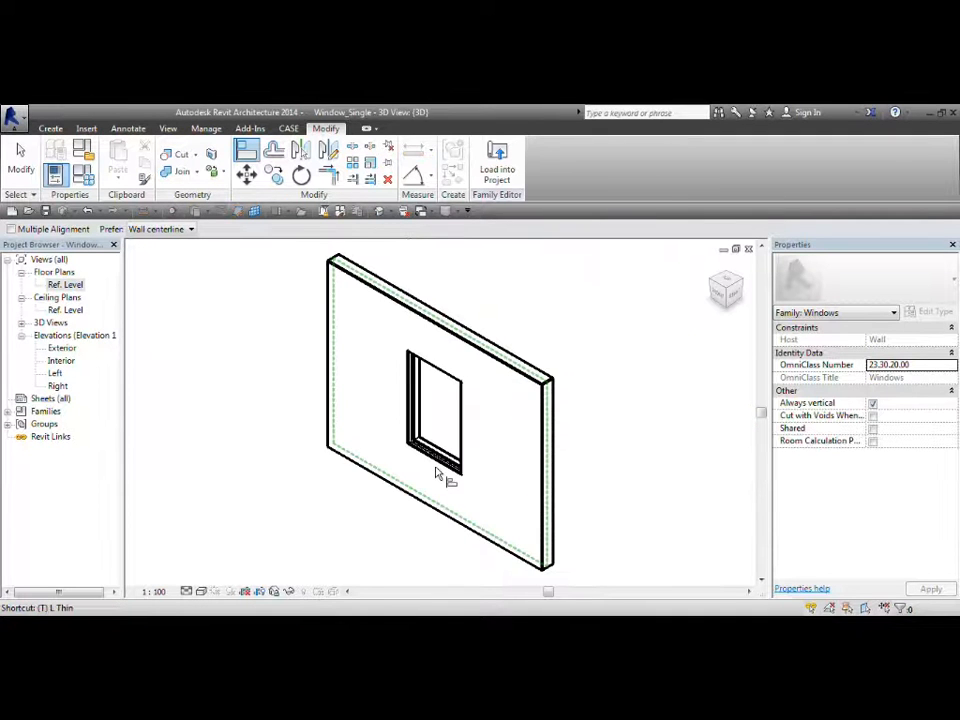
key("l")
scroll(420, 462, "up", 5)
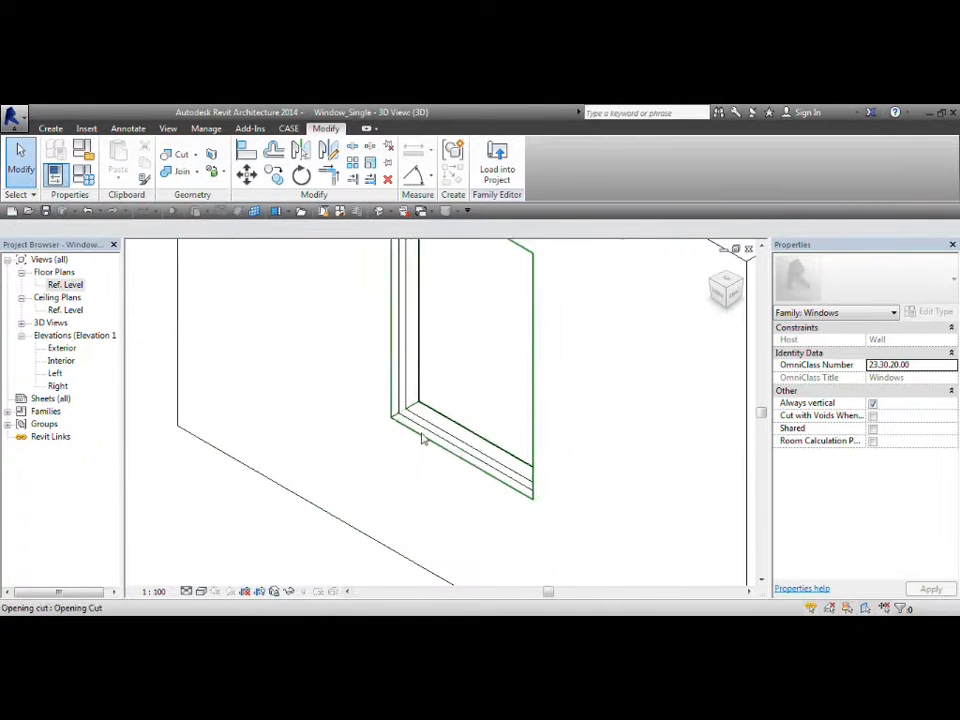
left_click(424, 432)
key("s")
key("d")
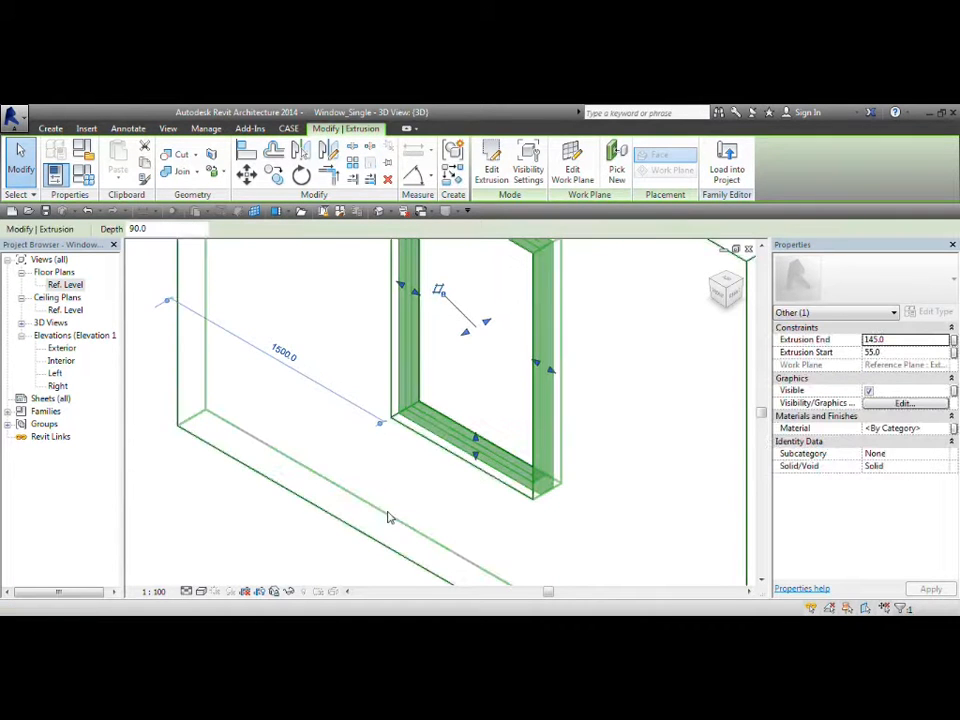
- Examine the window frame inside the wall opening in 3D from both sides of the wall
left_click(488, 398)
scroll(488, 398, "down", 1)
left_click(450, 431)
middle_click_drag(410, 455, 604, 459, "shift")
key("Escape")
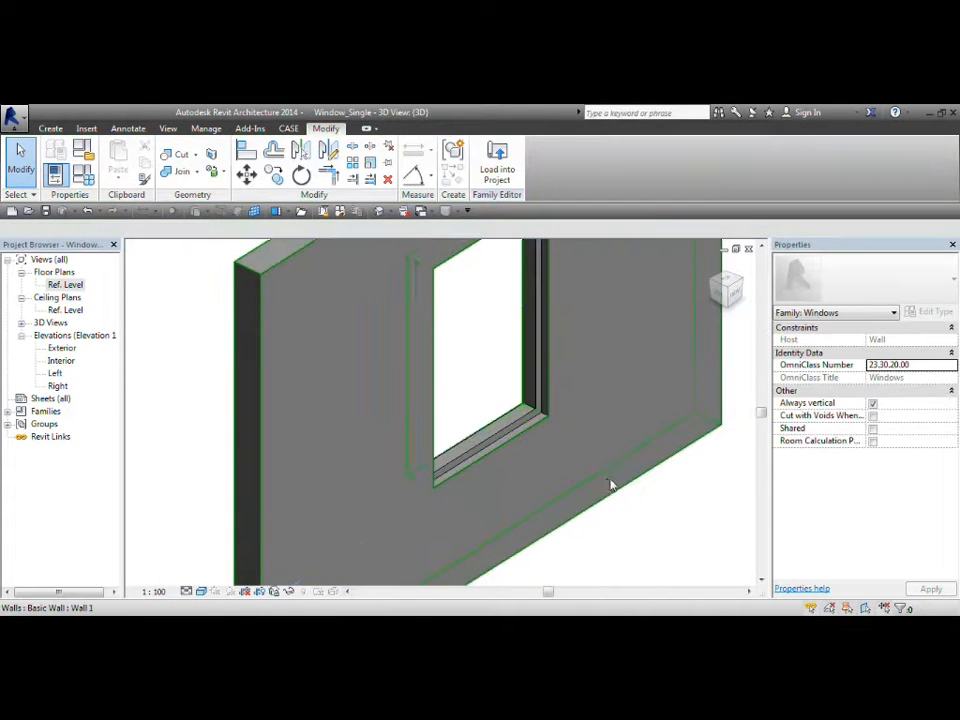
left_click(530, 422)
middle_click_drag(530, 422, 490, 384, "shift")
key("Escape")
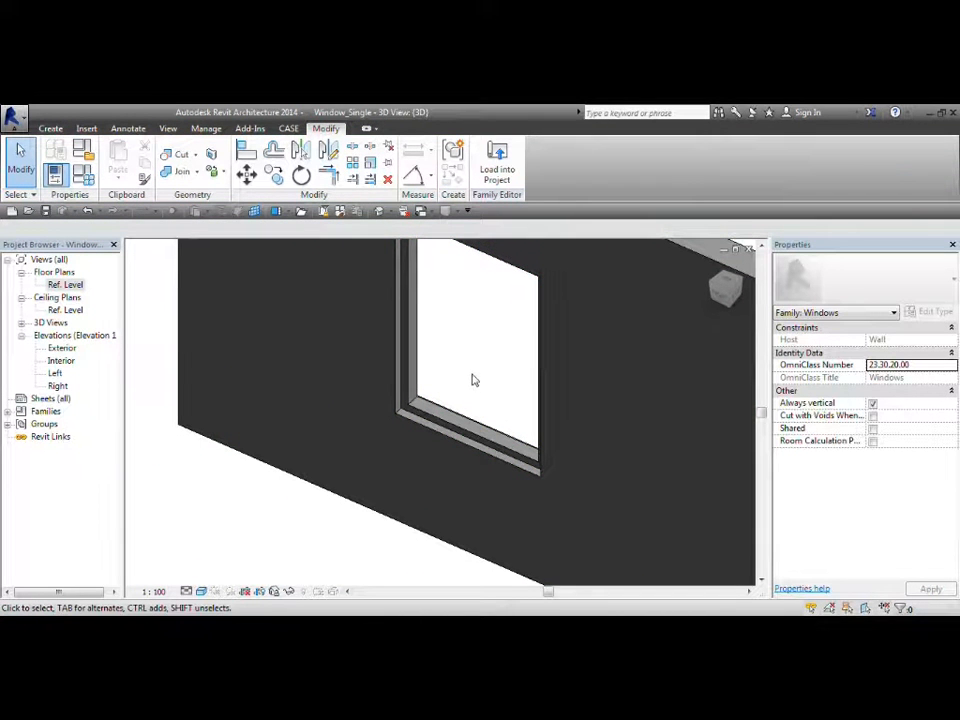
- In the Ref. Level floor plan, draw two horizontal reference planes within the frame depth, one on each side of the wall centreline
double_click(66, 285)
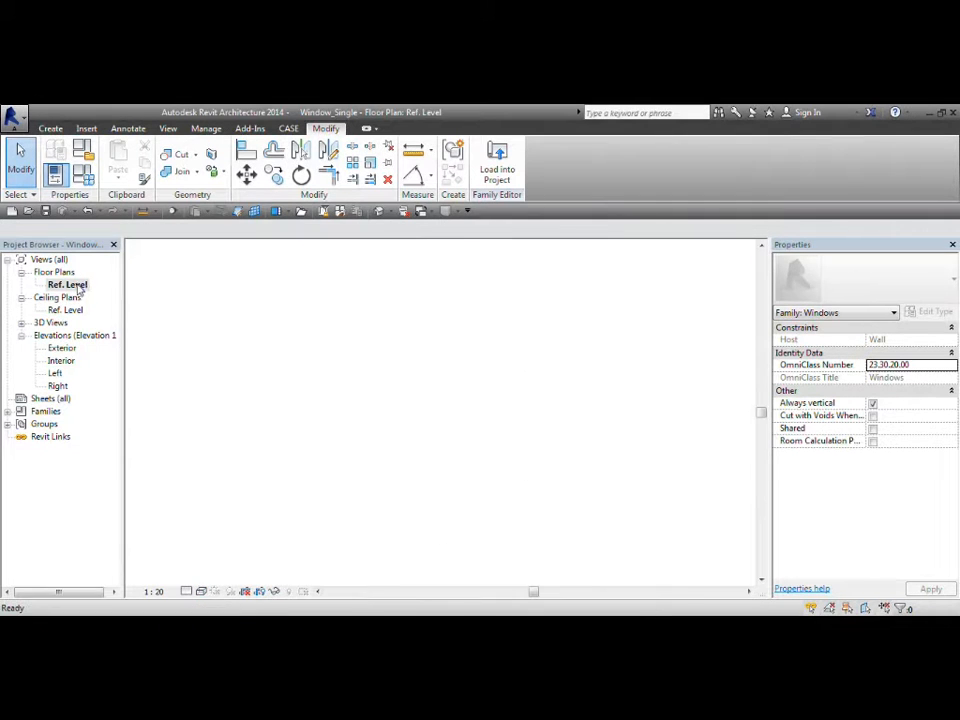
middle_click_drag(578, 385, 382, 370)
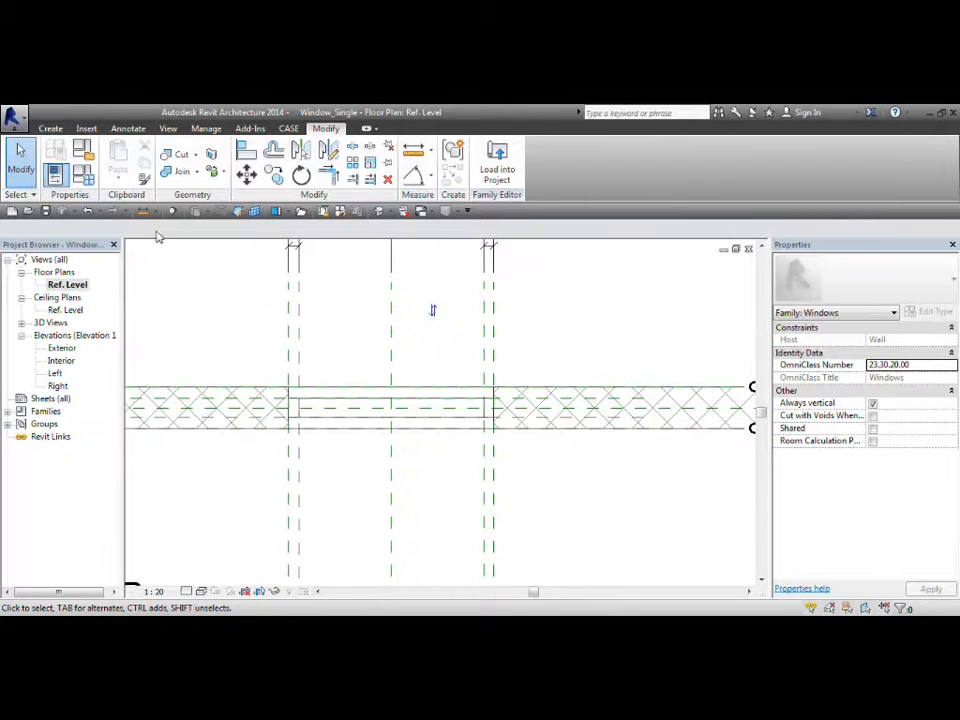
middle_click_drag(211, 292, 255, 302)
left_click(51, 129)
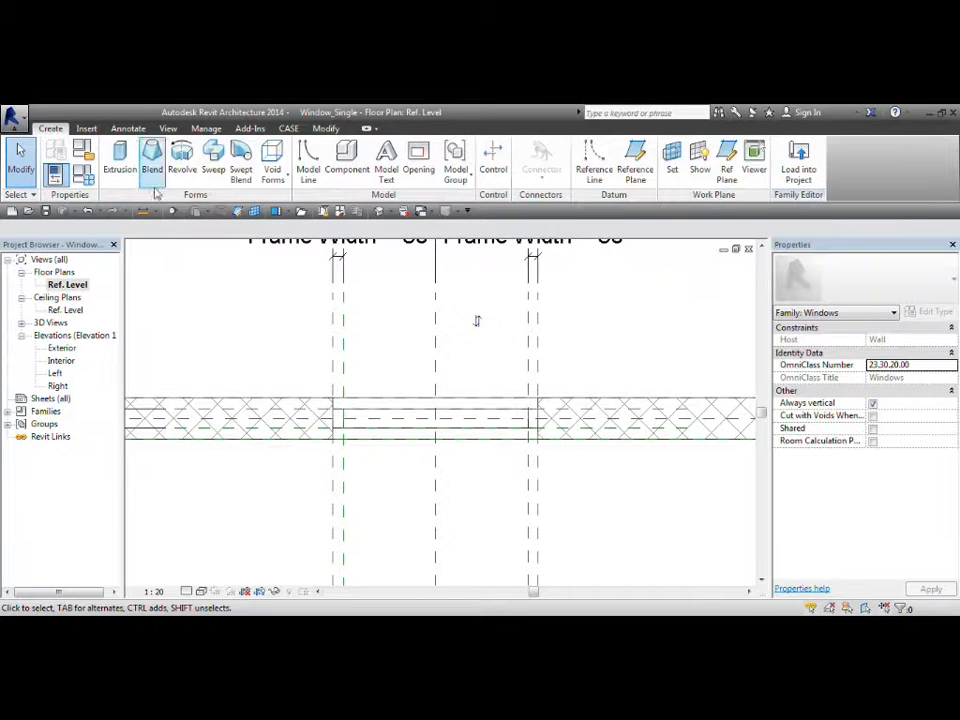
left_click(635, 160)
scroll(400, 410, "up", 4)
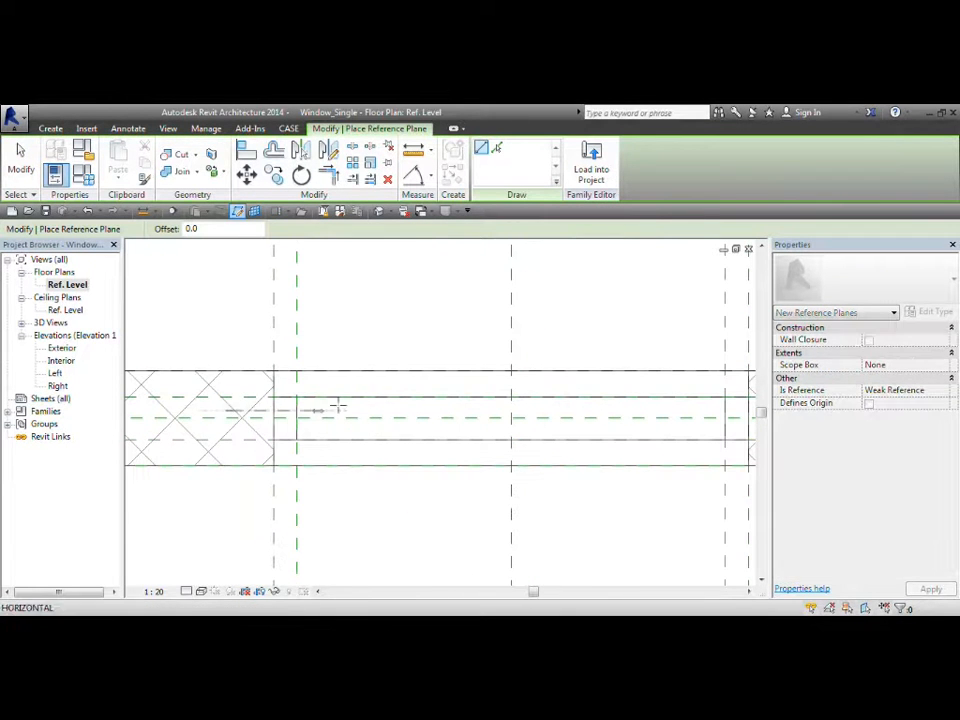
middle_click_drag(583, 407, 484, 403)
left_click(660, 405)
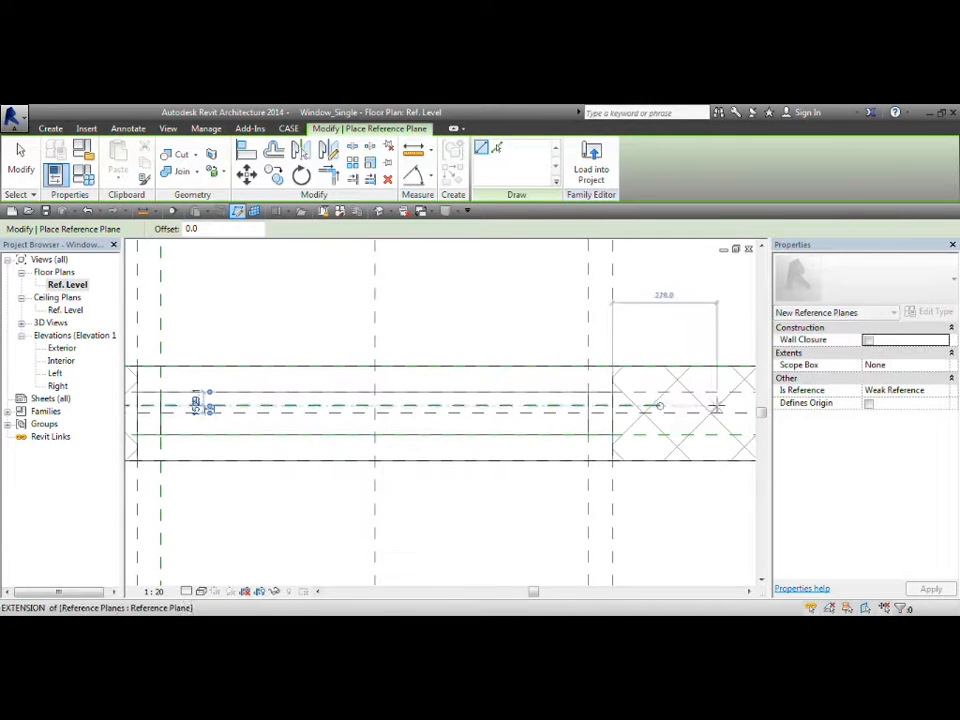
scroll(708, 405, "down", 1)
left_click(172, 418)
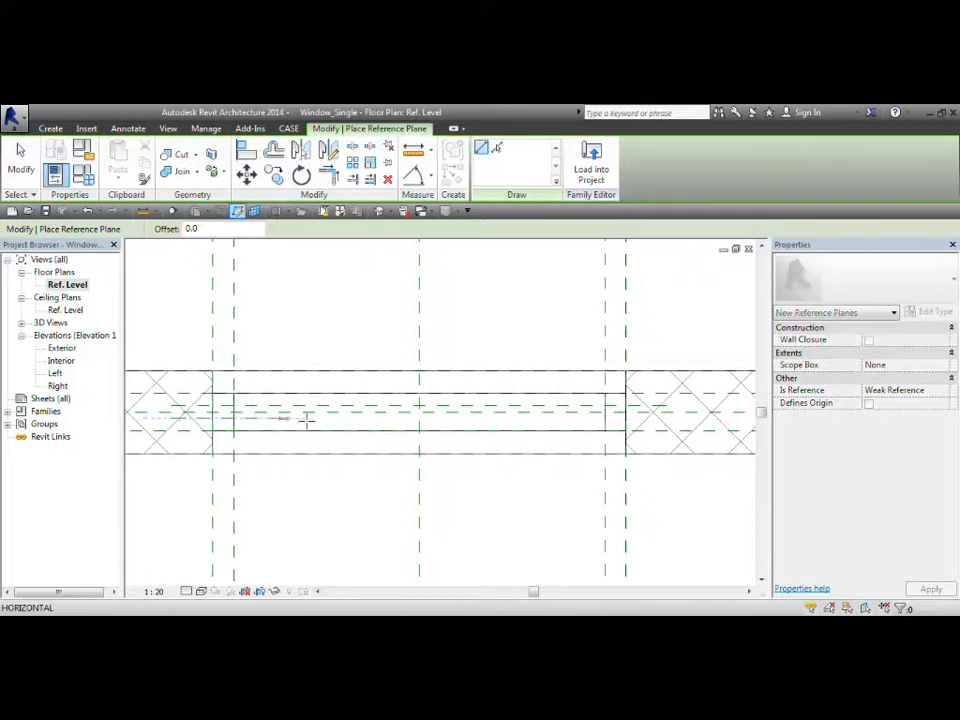
left_click(667, 420)
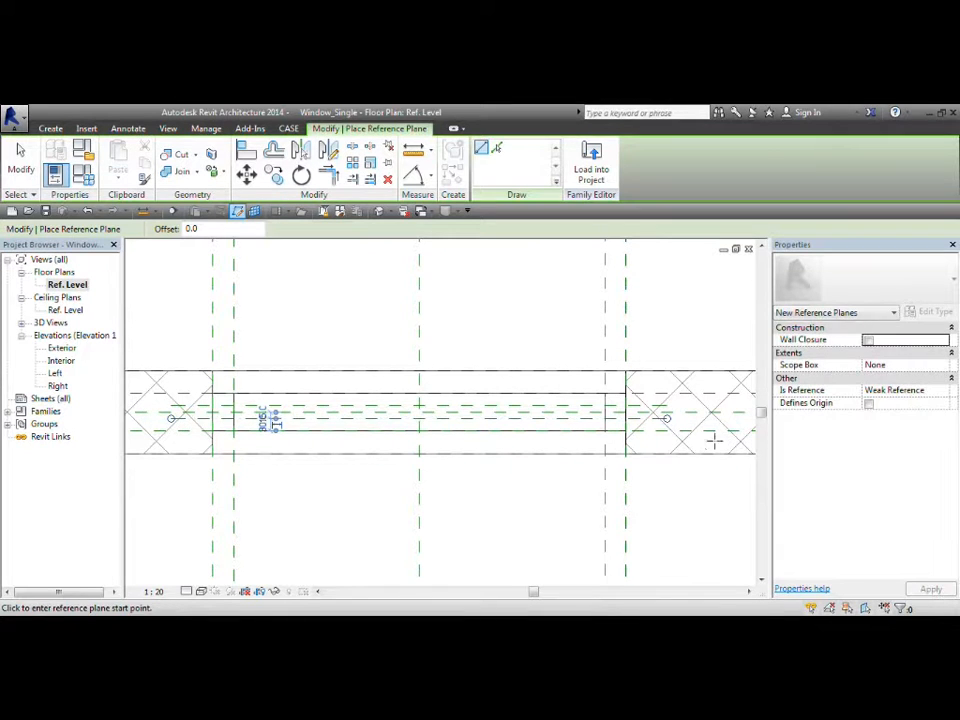
key("Escape")
- Place an aligned dimension string across the two new reference planes and the centre plane between them
scroll(170, 424, "up", 2)
scroll(176, 425, "up", 1)
key("d")
key("i")
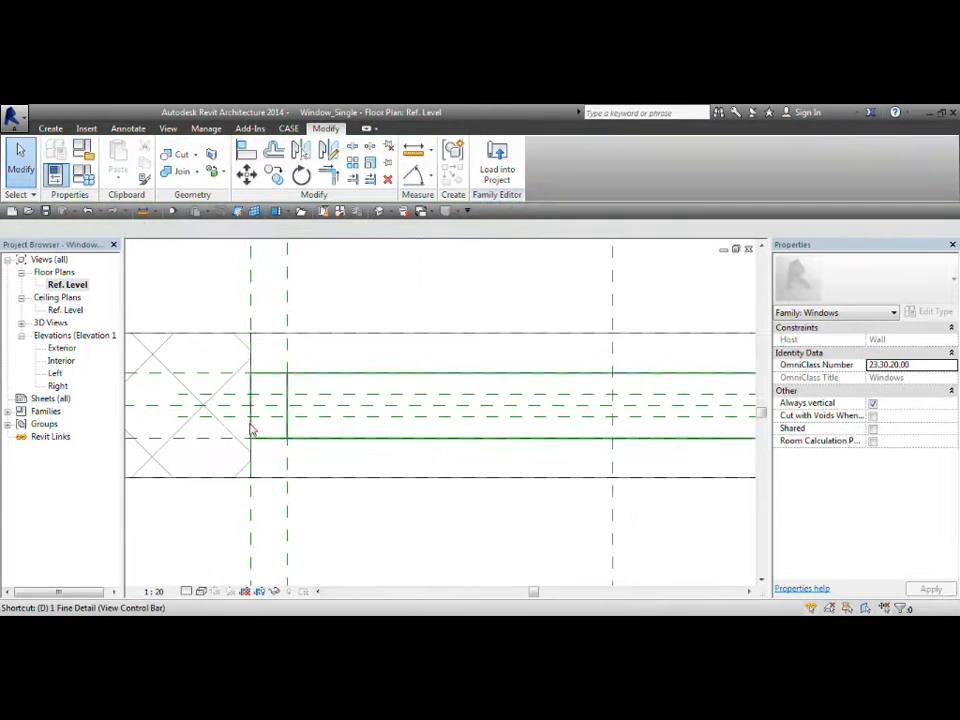
middle_click_drag(293, 424, 399, 409)
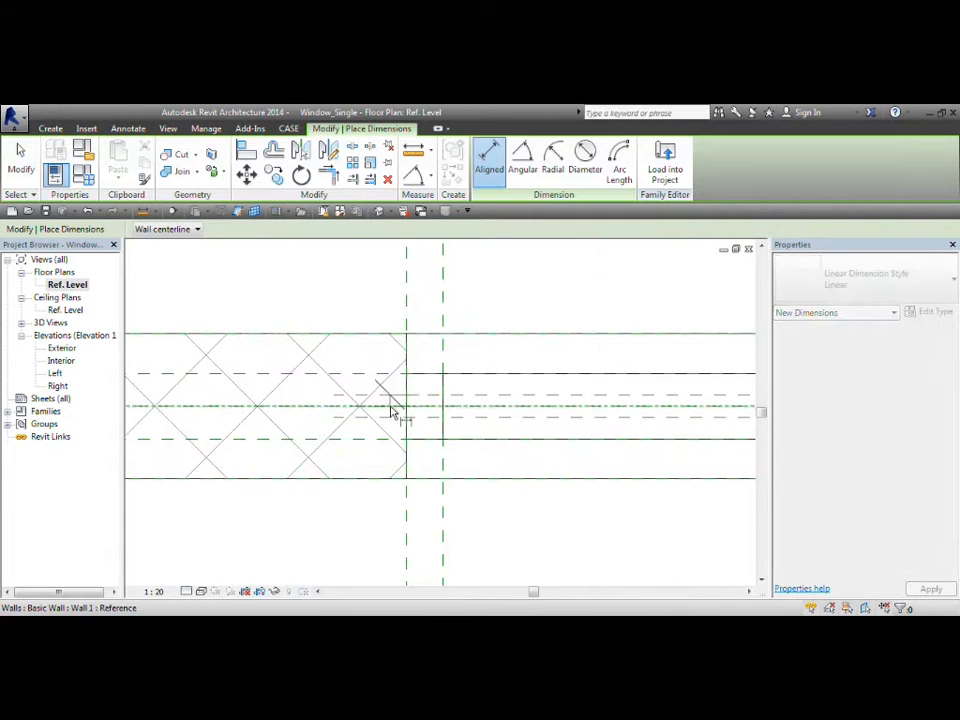
left_click(392, 410)
left_click(392, 417)
left_click(270, 422)
middle_click_drag(326, 441, 381, 457)
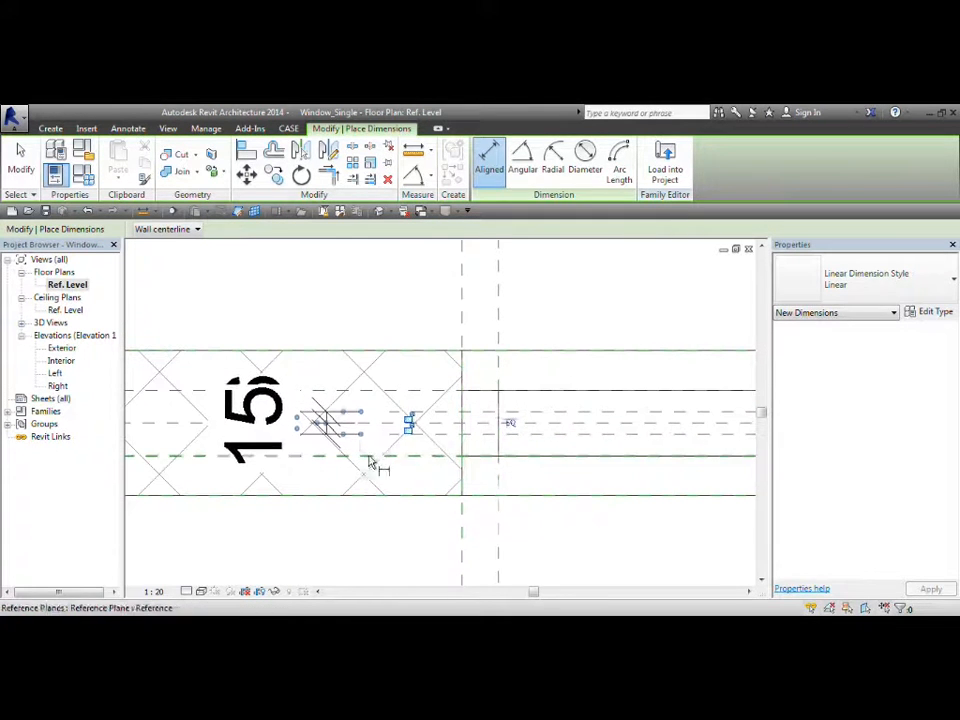
- Set each of the two new reference planes 5 mm from the wall centreline
key("Escape")
left_click(439, 418)
scroll(320, 424, "up", 2)
left_click(267, 411)
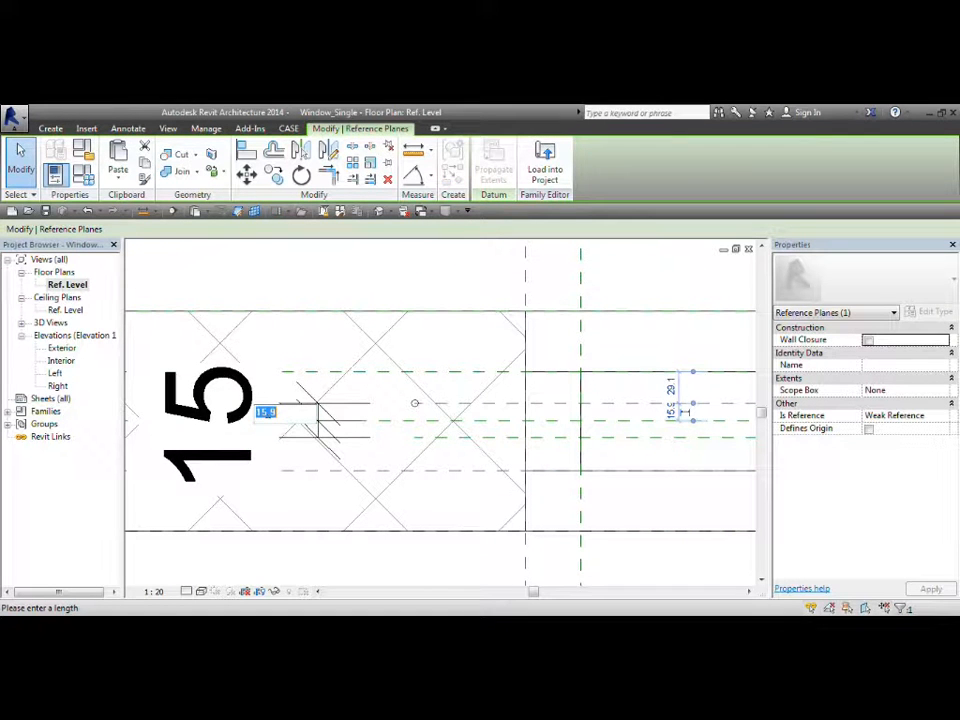
key("Return")
left_click(417, 446)
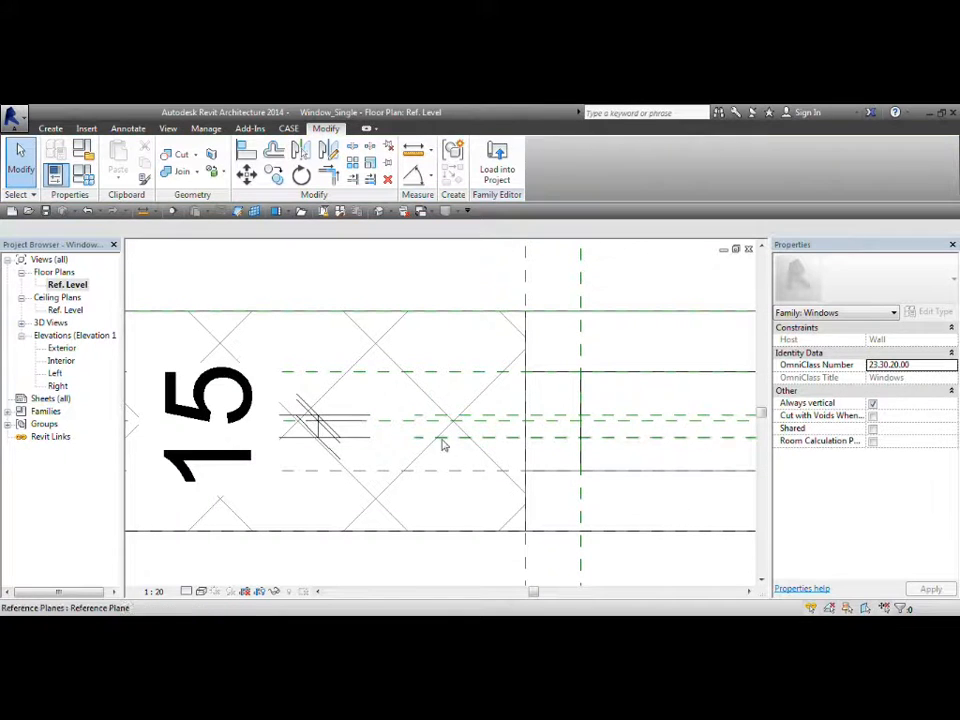
left_click(442, 438)
left_click(268, 430)
type("5")
key("Return")
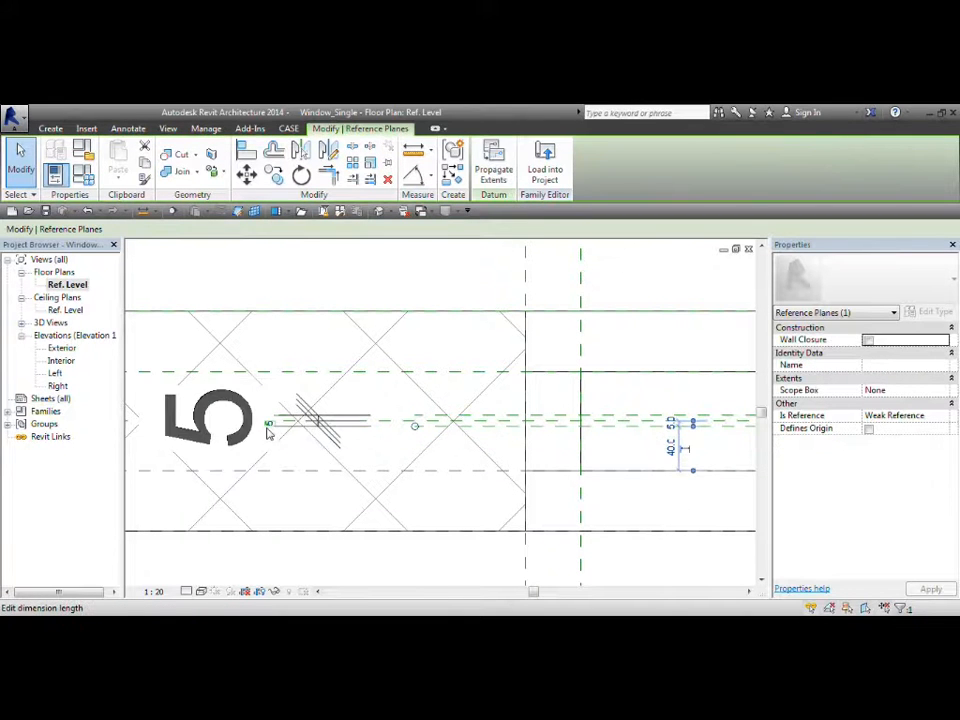
key("Escape")
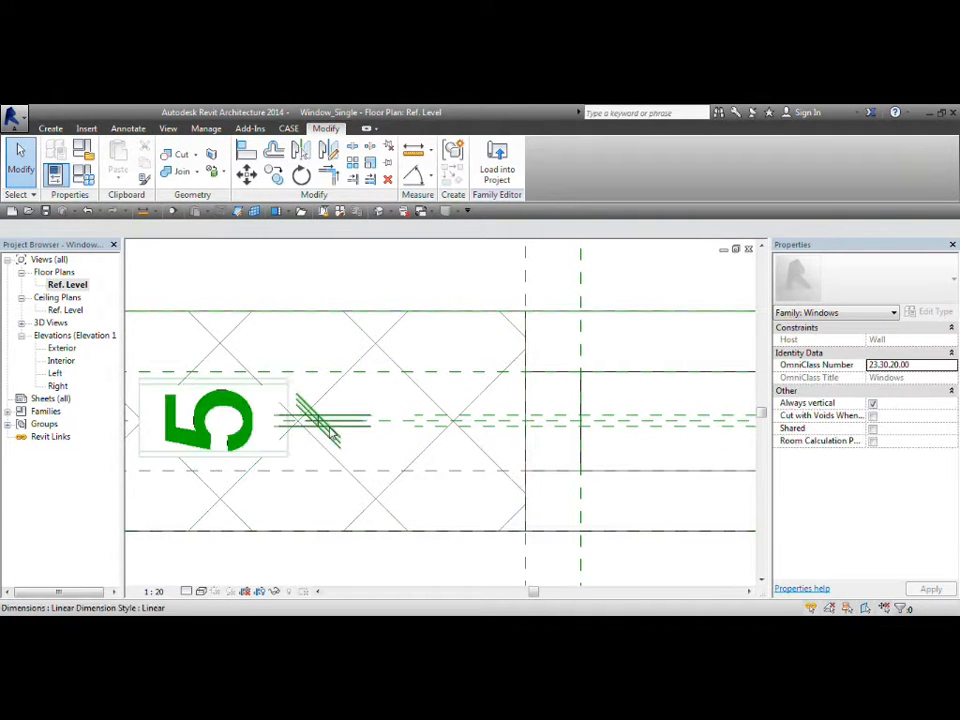
left_click(312, 420)
scroll(300, 423, "down", 1)
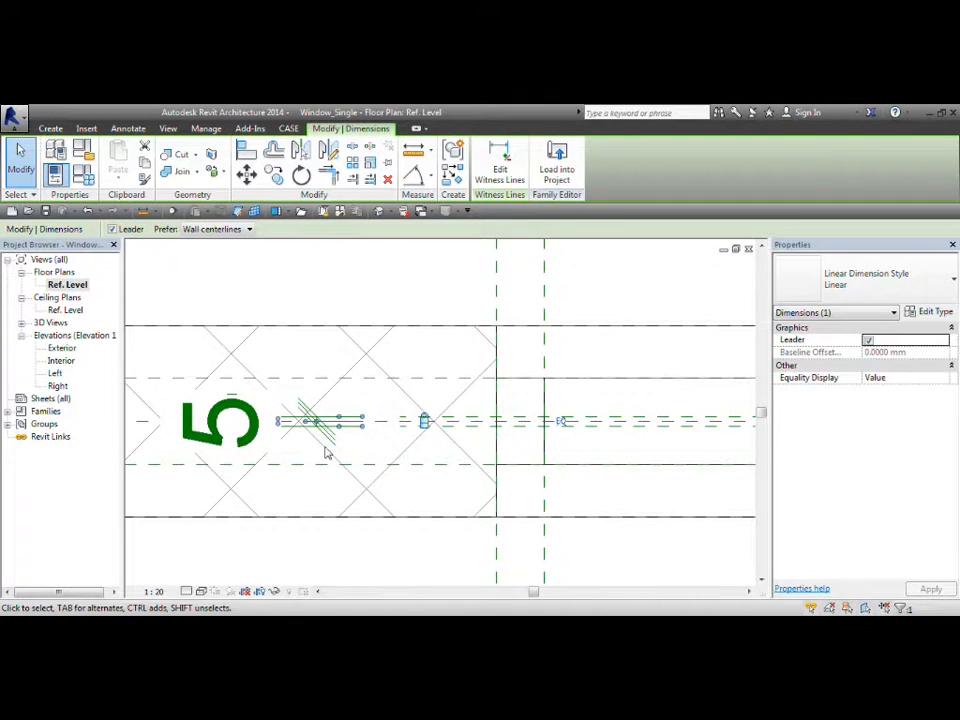
key("Escape")
- In the Exterior elevation, start an extrusion and sketch a rectangle about 720 by 1140 mm inside the window frame
scroll(237, 432, "down", 2)
middle_click_drag(608, 469, 443, 454)
middle_click_drag(602, 456, 480, 418)
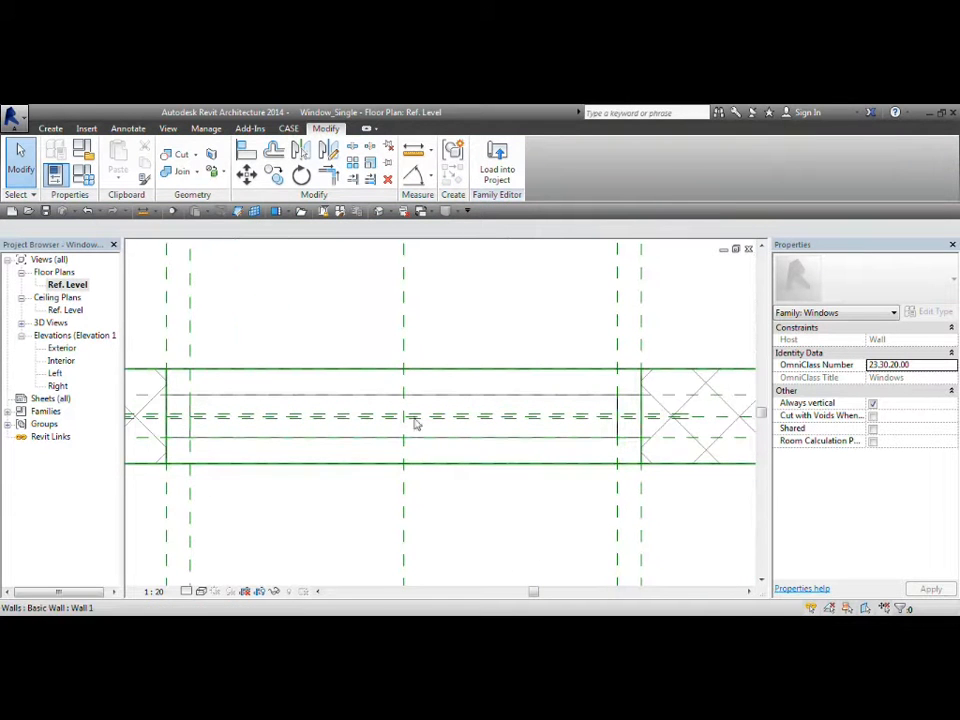
scroll(390, 432, "down", 2)
middle_click_drag(381, 433, 435, 421)
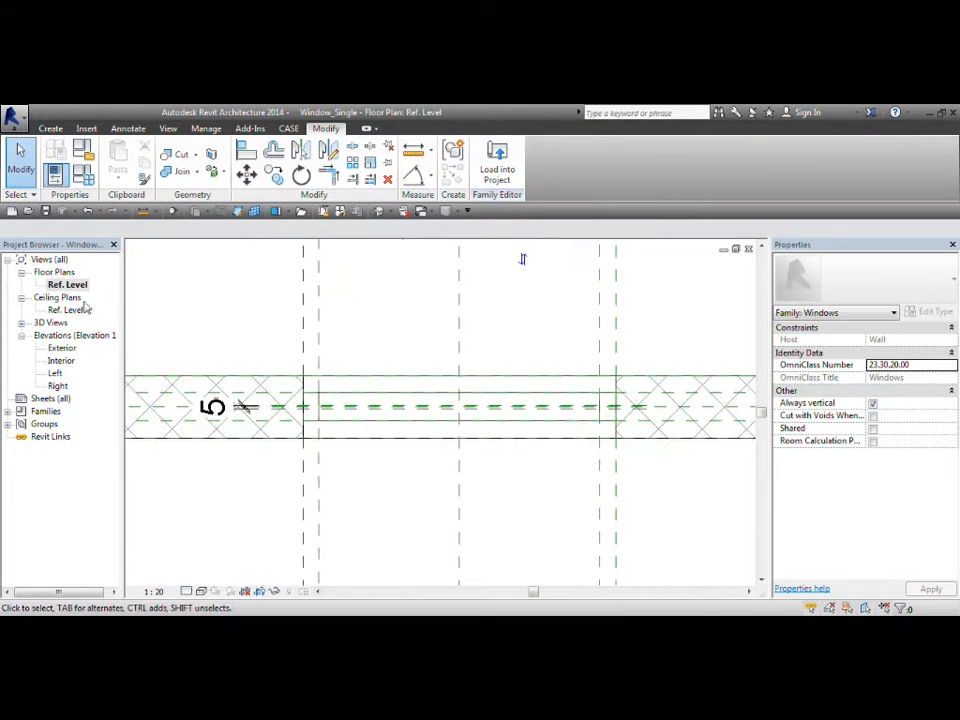
double_click(58, 350)
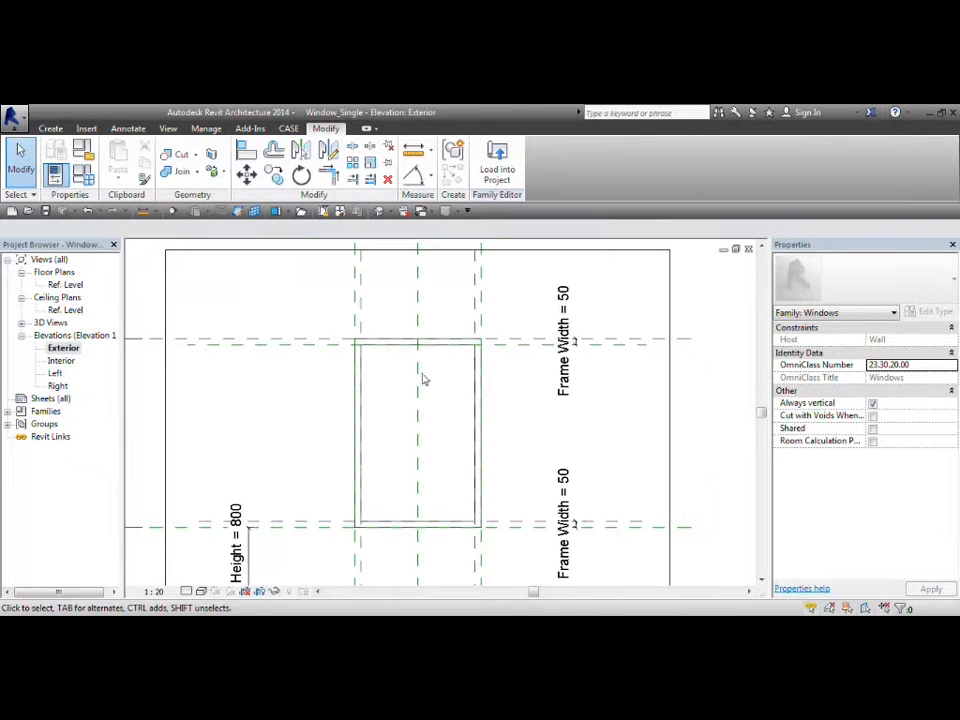
middle_click_drag(519, 420, 546, 392)
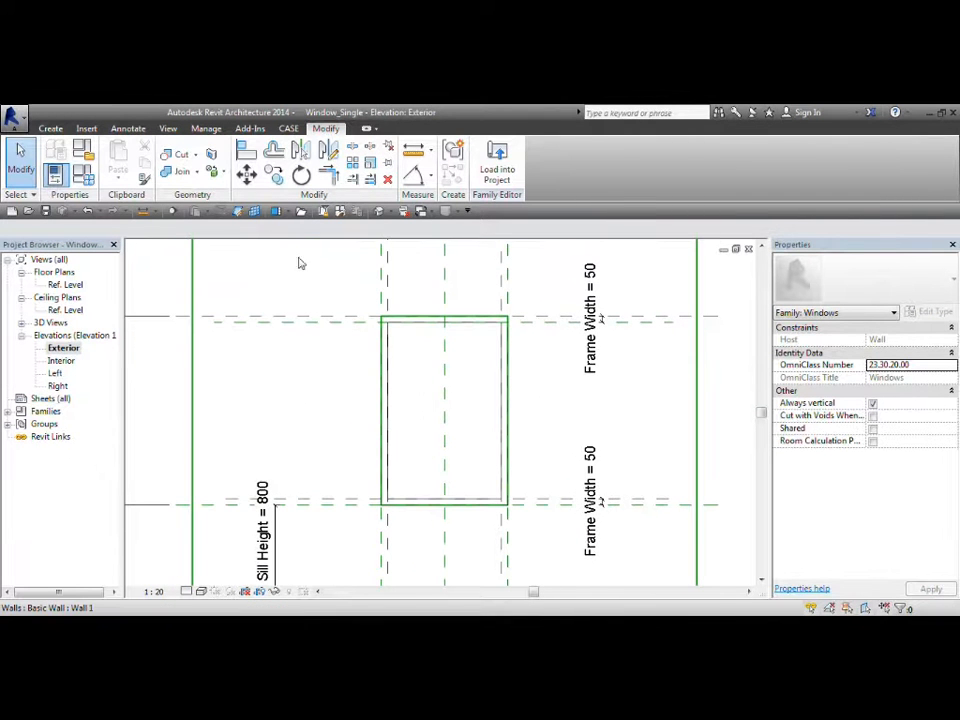
left_click(50, 128)
left_click(118, 158)
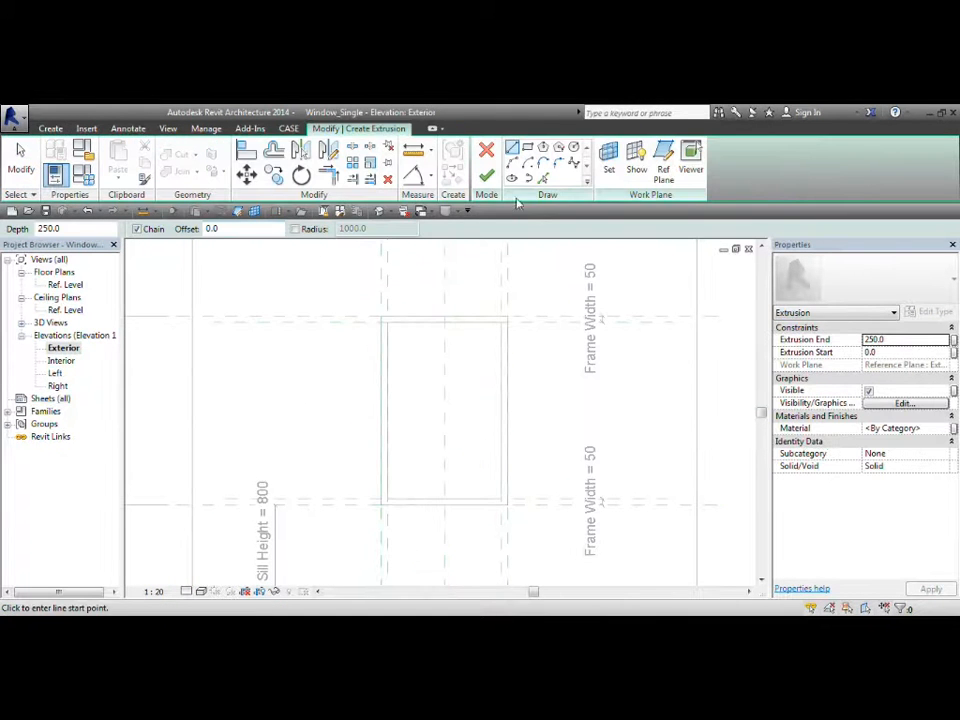
left_click(527, 147)
left_click(400, 338)
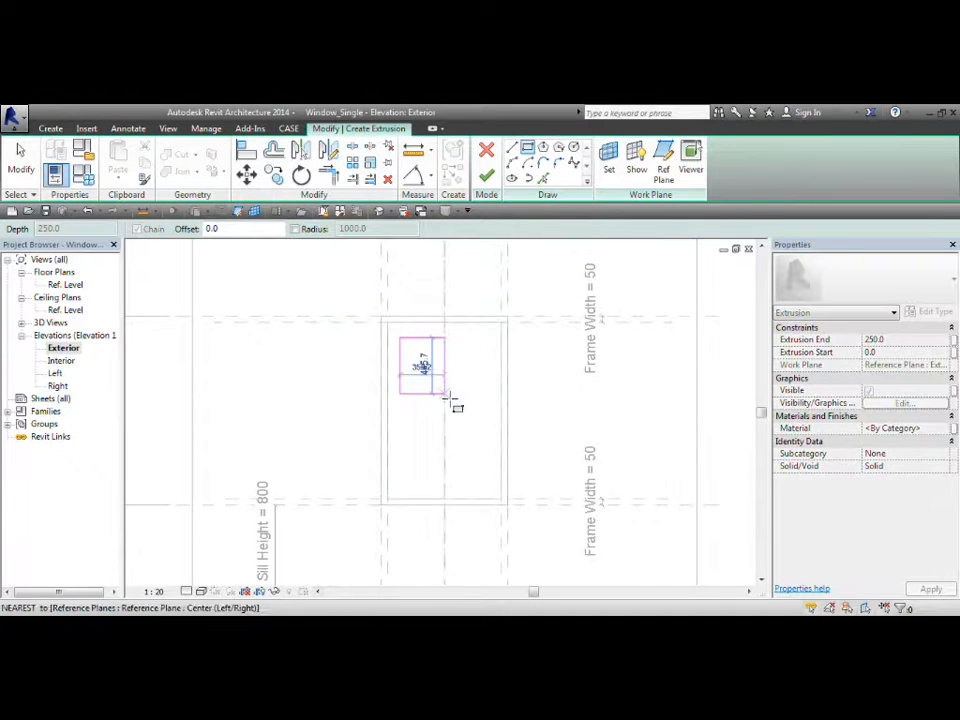
left_click(491, 481)
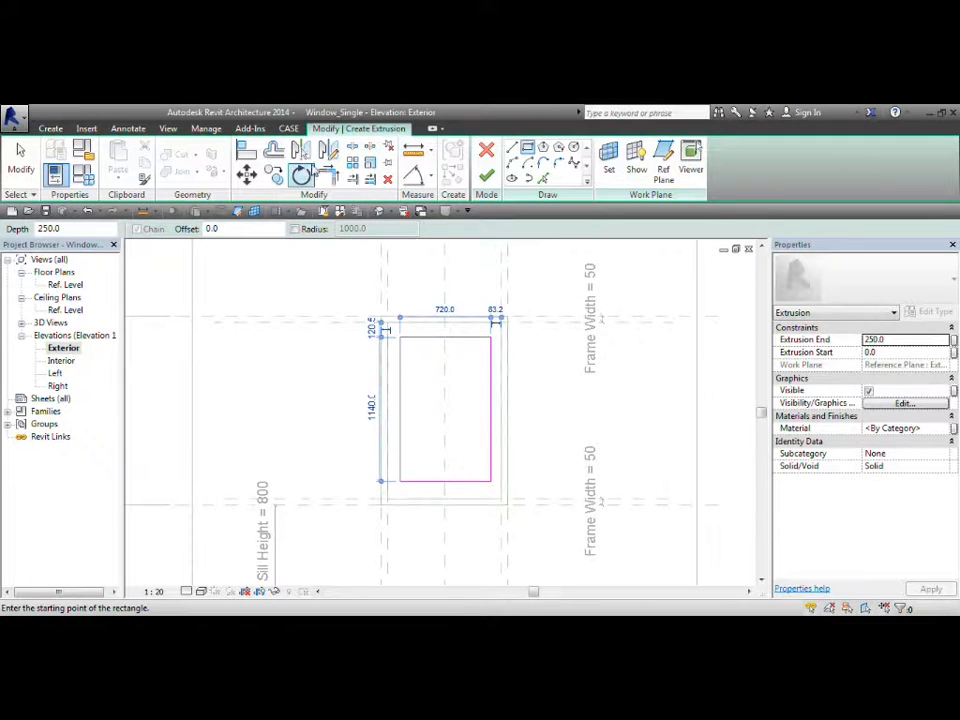
- Align and lock the rectangle's four sides to the frame's inner reference planes and finish the extrusion
key("a")
key("l")
left_click(522, 330)
left_click(480, 338)
left_click(388, 300)
left_click(402, 347)
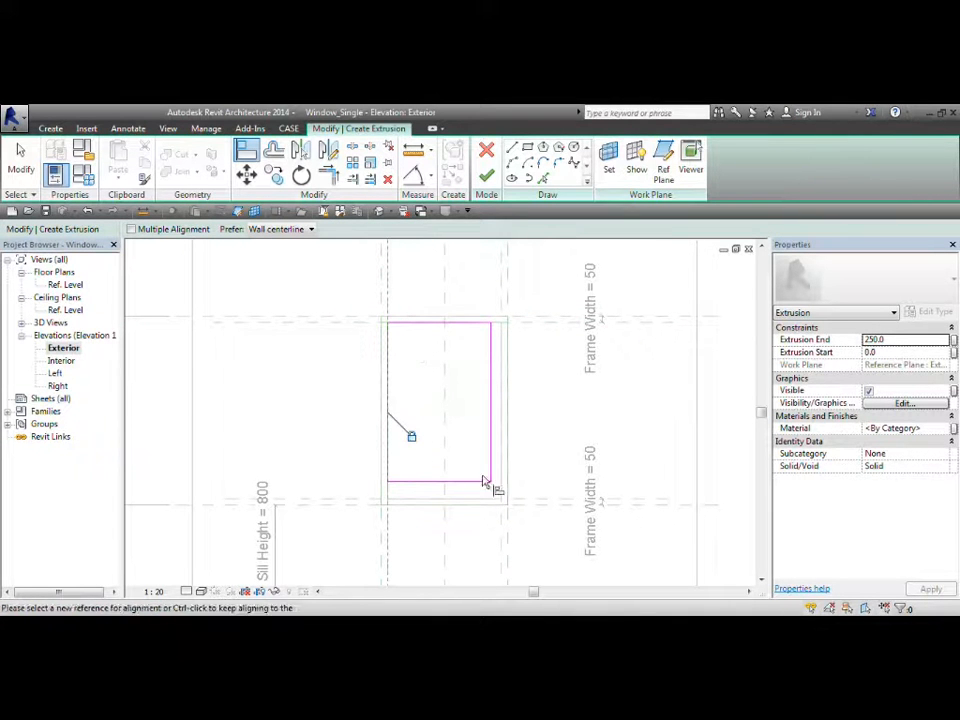
left_click(529, 502)
left_click(473, 481)
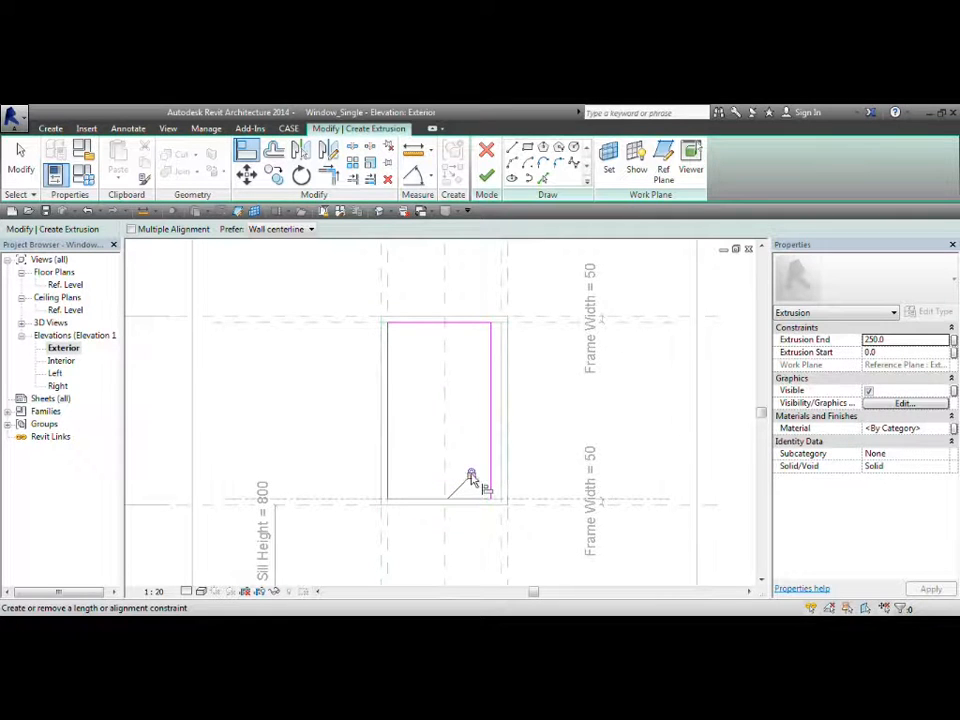
left_click(505, 306)
left_click(490, 370)
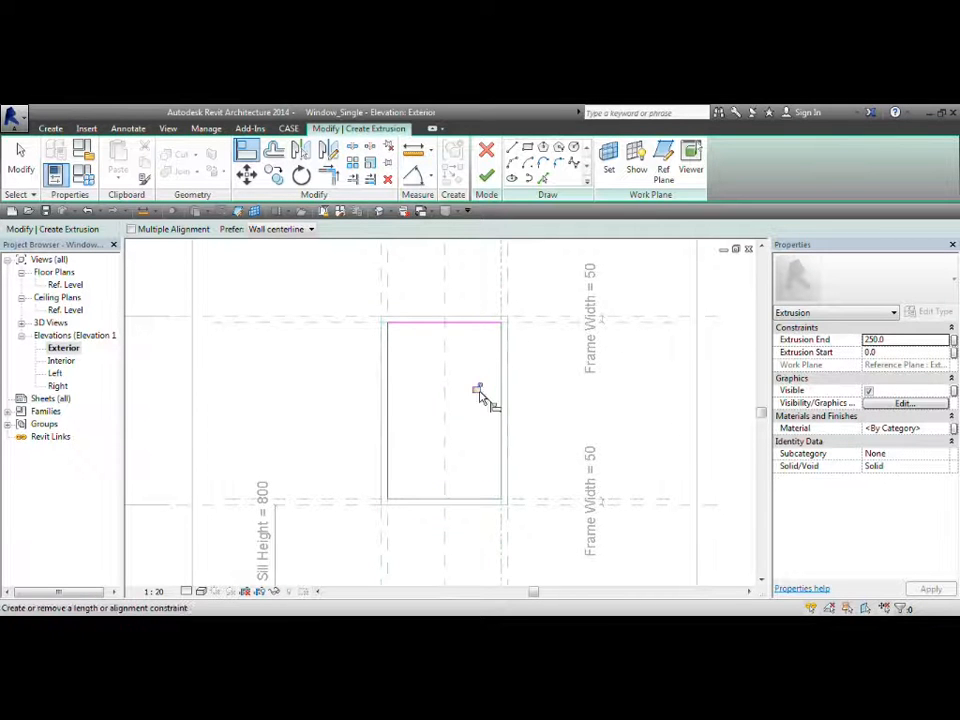
left_click(486, 176)
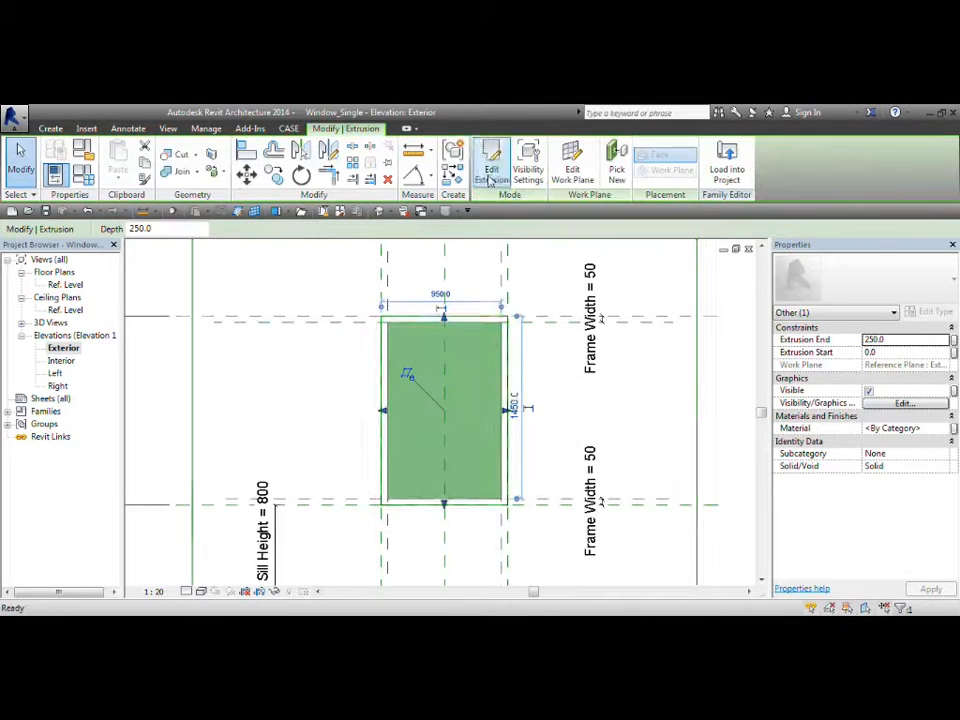
left_click(532, 280)
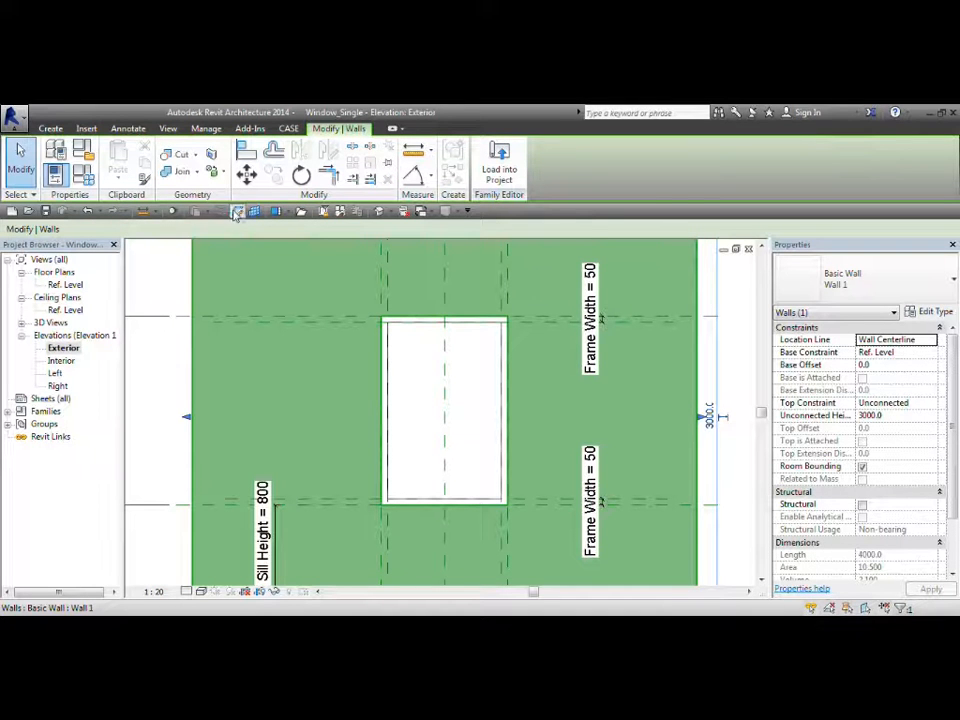
- In the Ref. Level floor plan, stretch the new extrusion's start face beyond the wall to about -158.2 mm
double_click(66, 284)
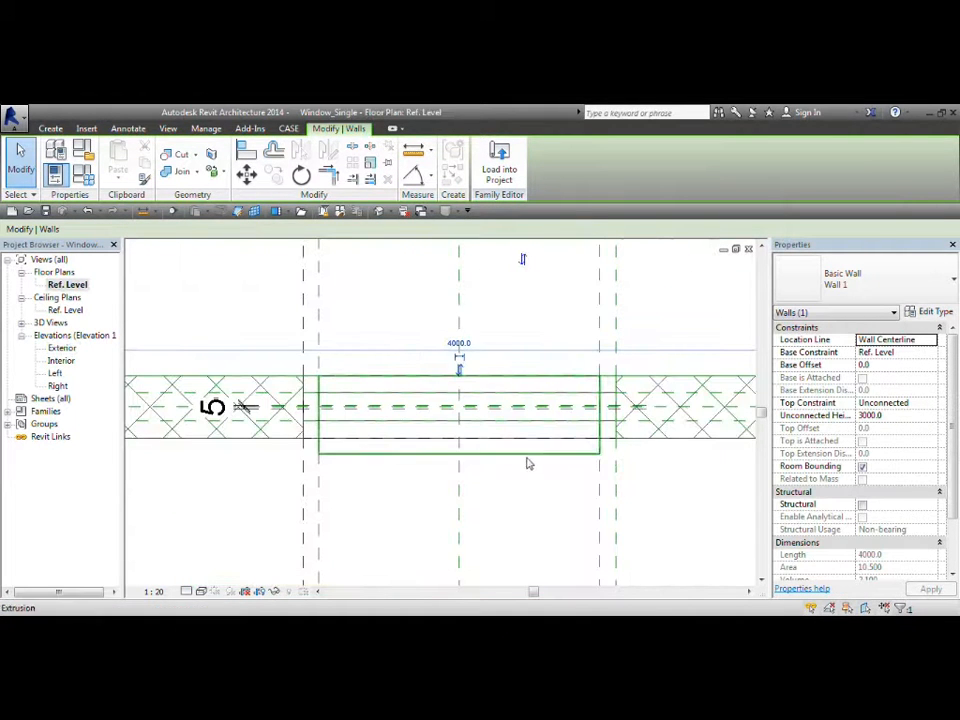
left_click(523, 455)
left_click_drag(463, 358, 468, 326)
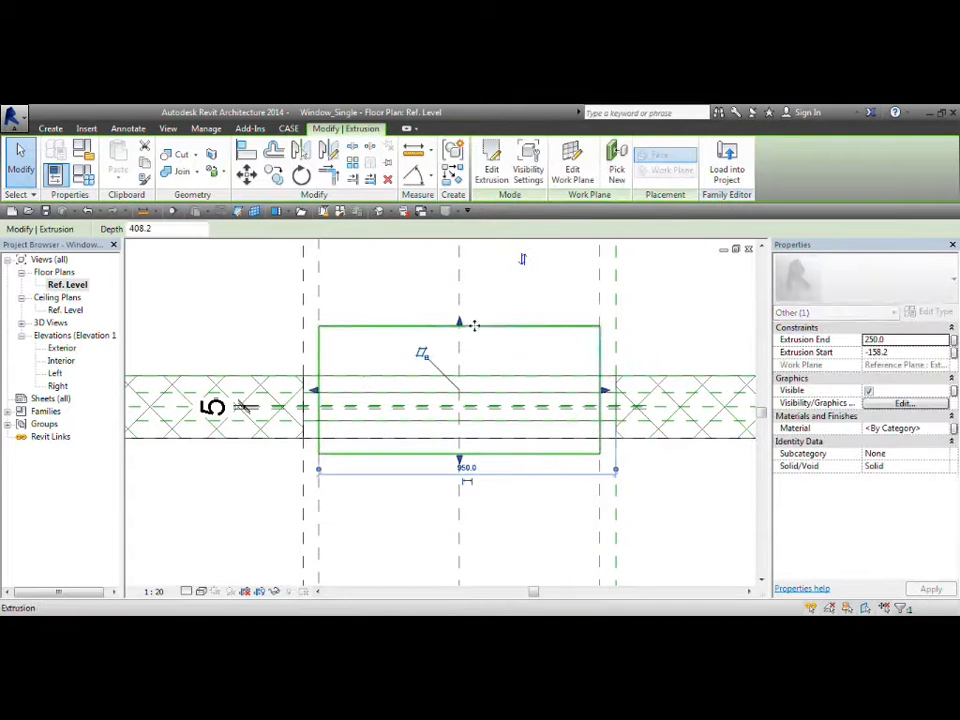
left_click(513, 313)
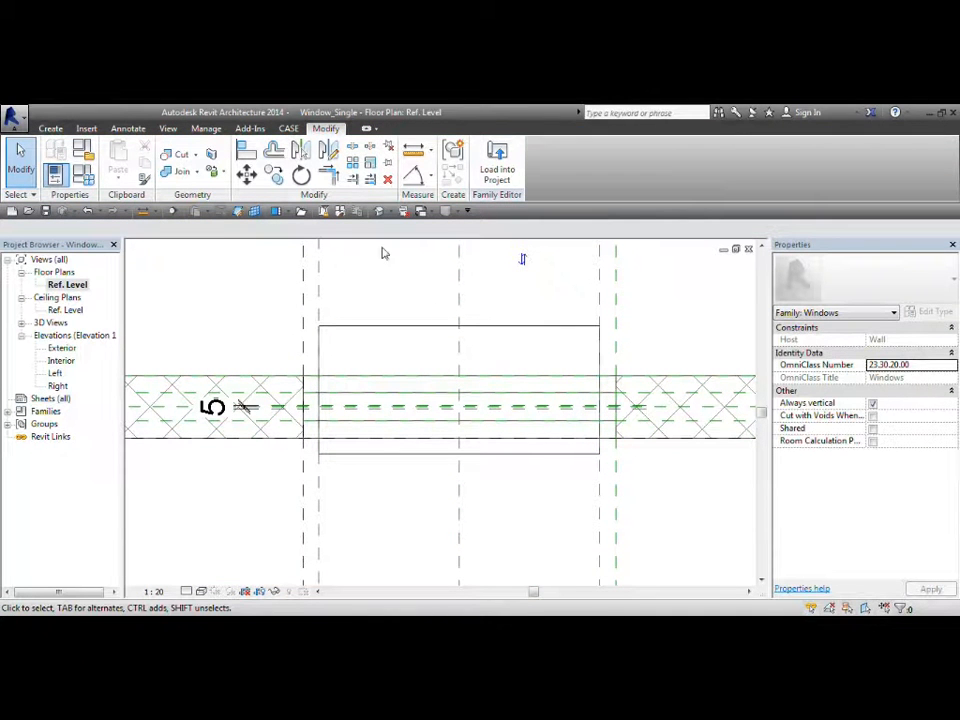
- Align and lock the extrusion's two long faces to the reference planes on either side of the wall centreline
key("a")
key("l")
scroll(388, 416, "up", 4)
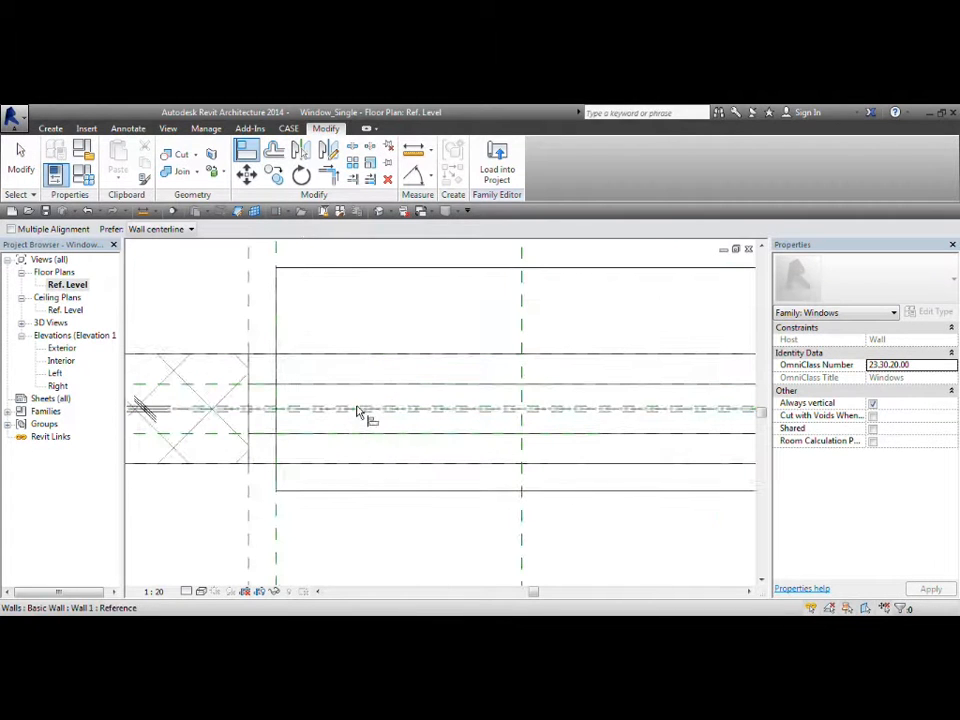
left_click(345, 407)
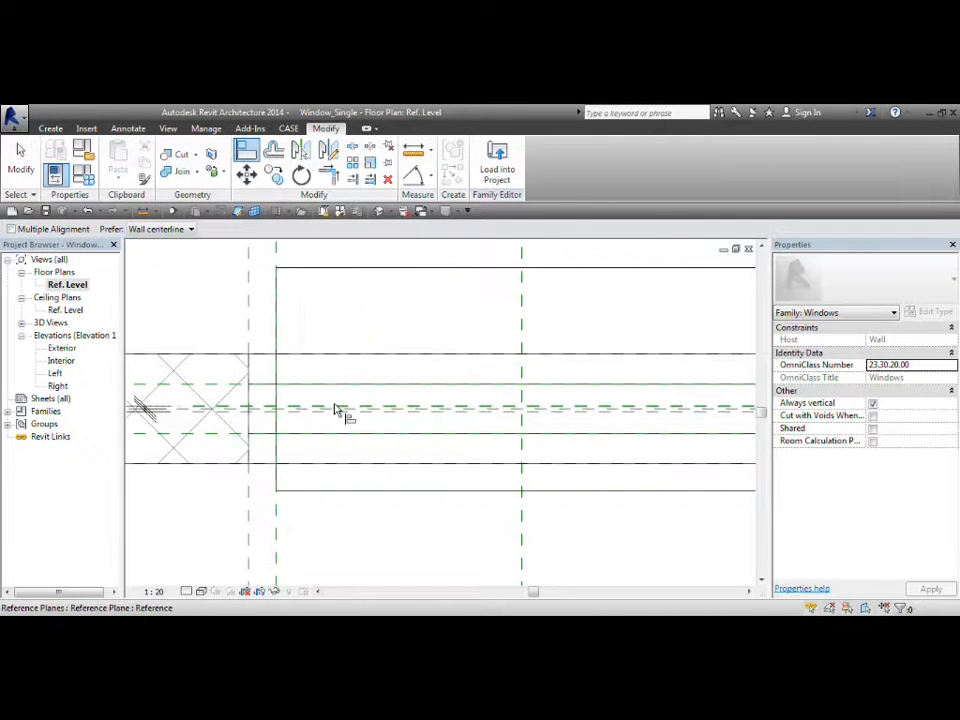
left_click(347, 273)
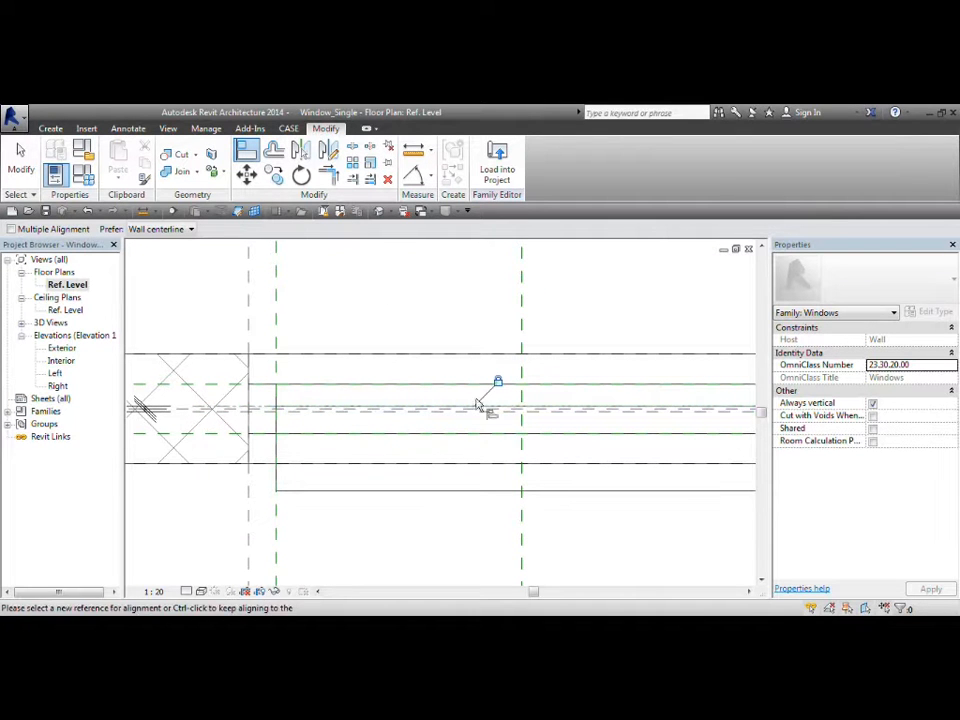
left_click(420, 412)
left_click(411, 491)
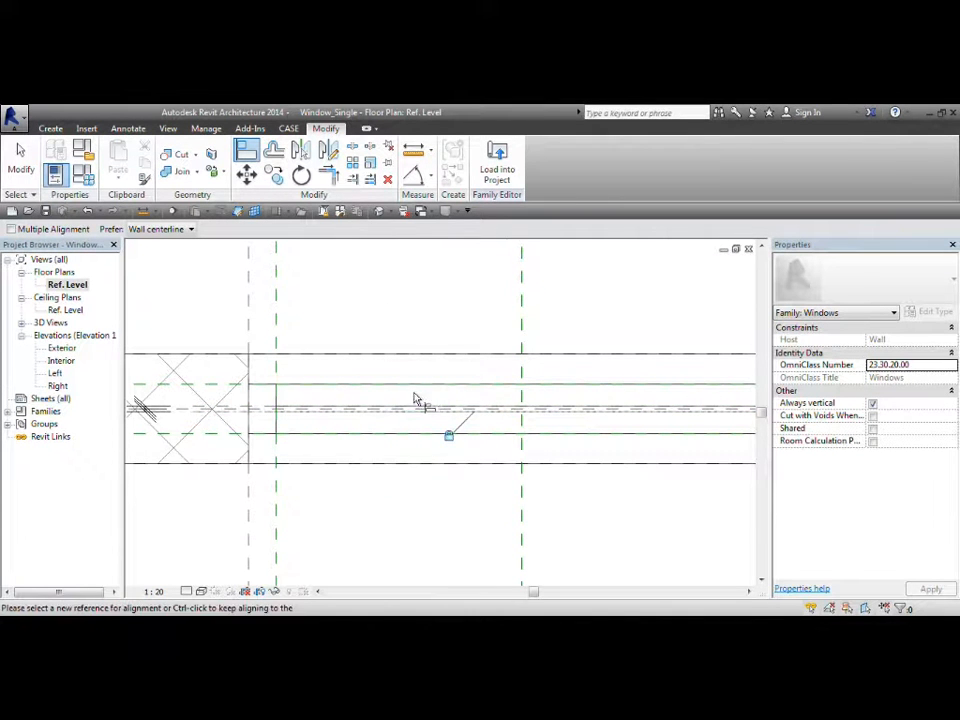
scroll(412, 385, "down", 3)
key("Escape")
- Open the 3D view and examine the new panel inside the window frame from several angles
left_click(380, 212)
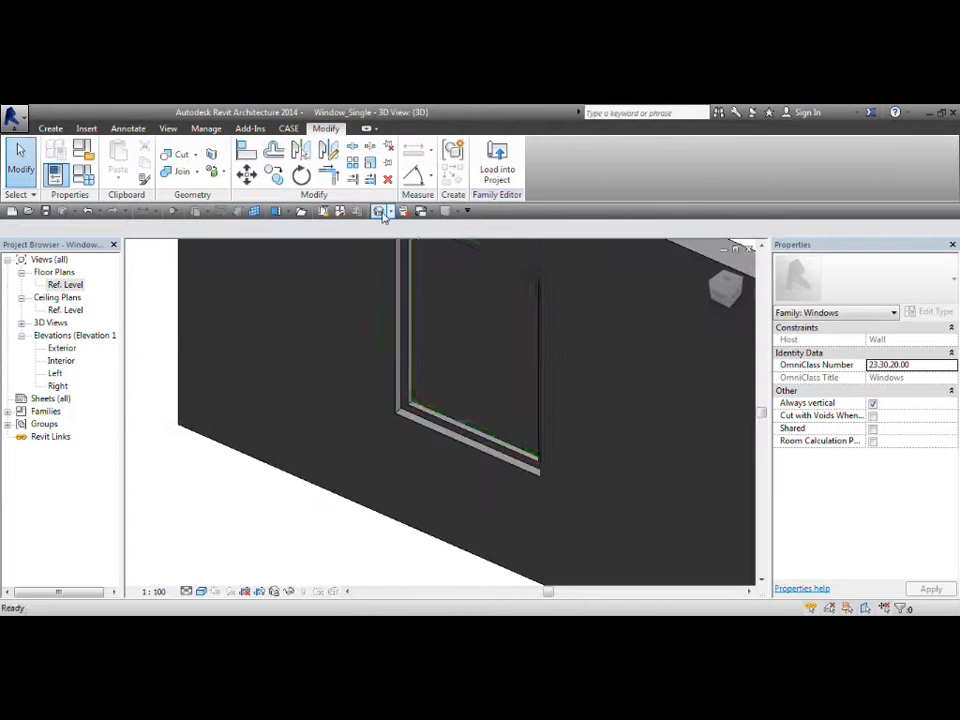
scroll(532, 414, "down", 1)
middle_click_drag(489, 411, 576, 458)
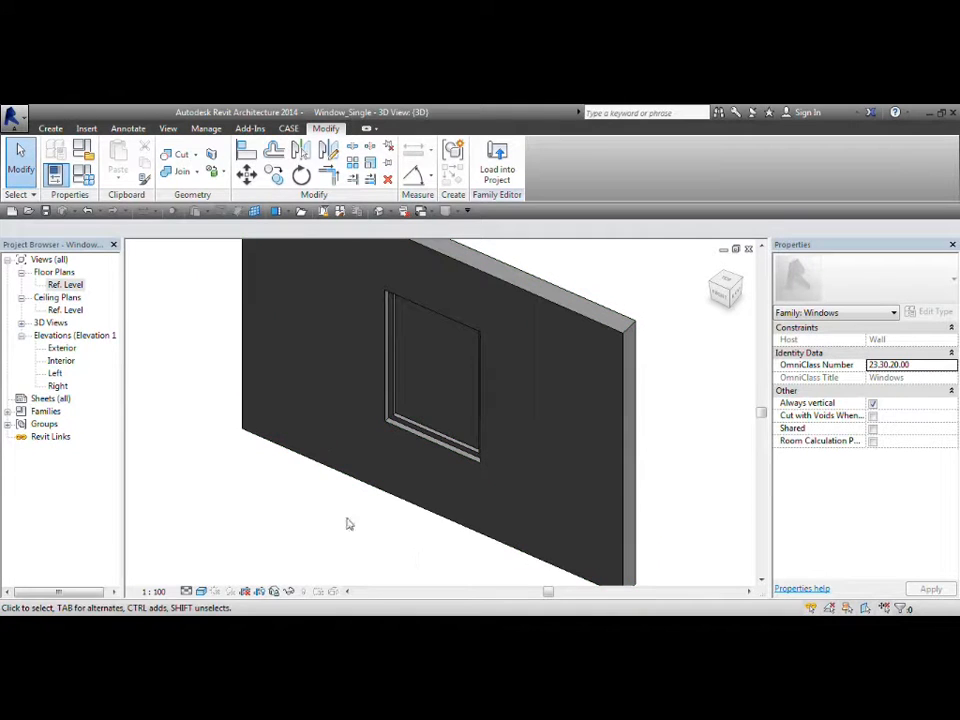
middle_click_drag(535, 416, 620, 474)
middle_click_drag(603, 524, 564, 411, "shift")
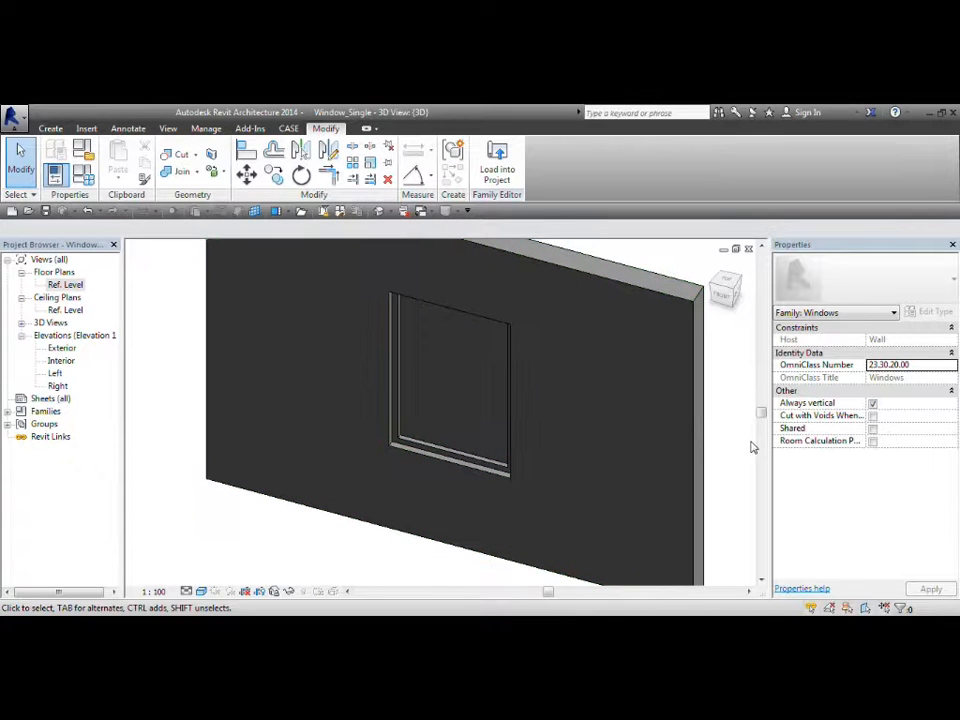
middle_click_drag(594, 520, 559, 511, "shift")
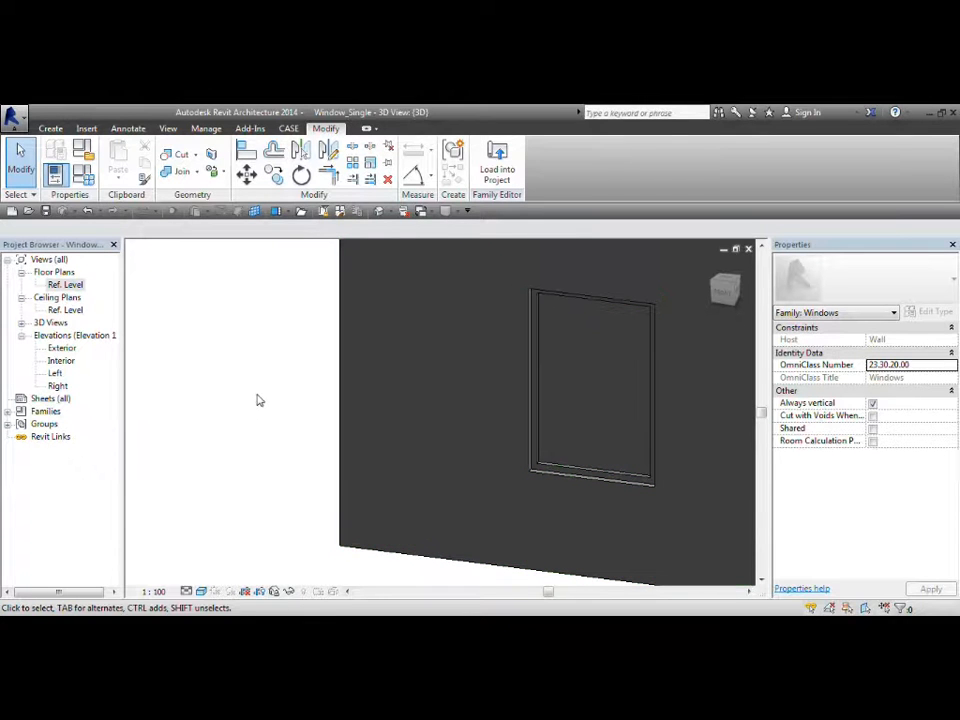
- In the family types, set Height to 1000 and Width to 500 and apply them
left_click(85, 178)
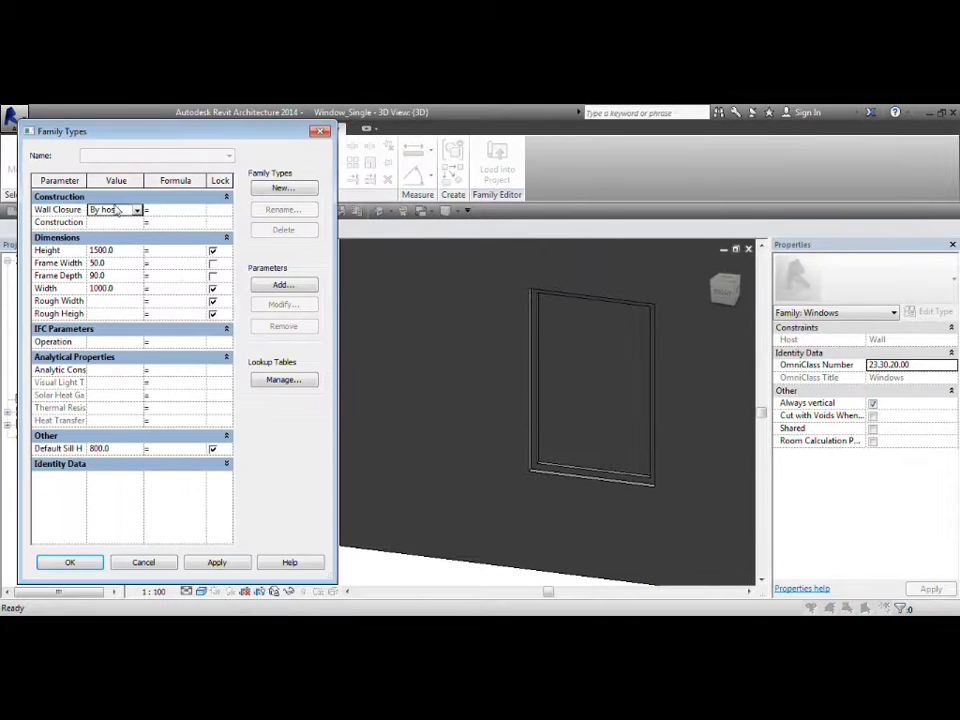
left_click(122, 250)
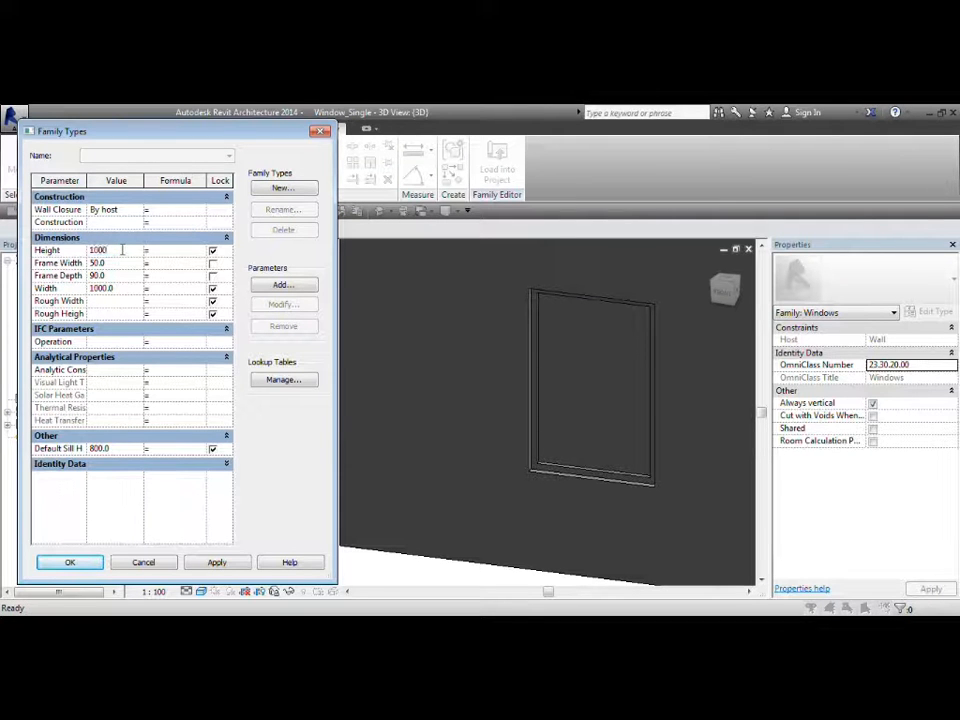
left_click(124, 288)
type("500")
left_click(217, 562)
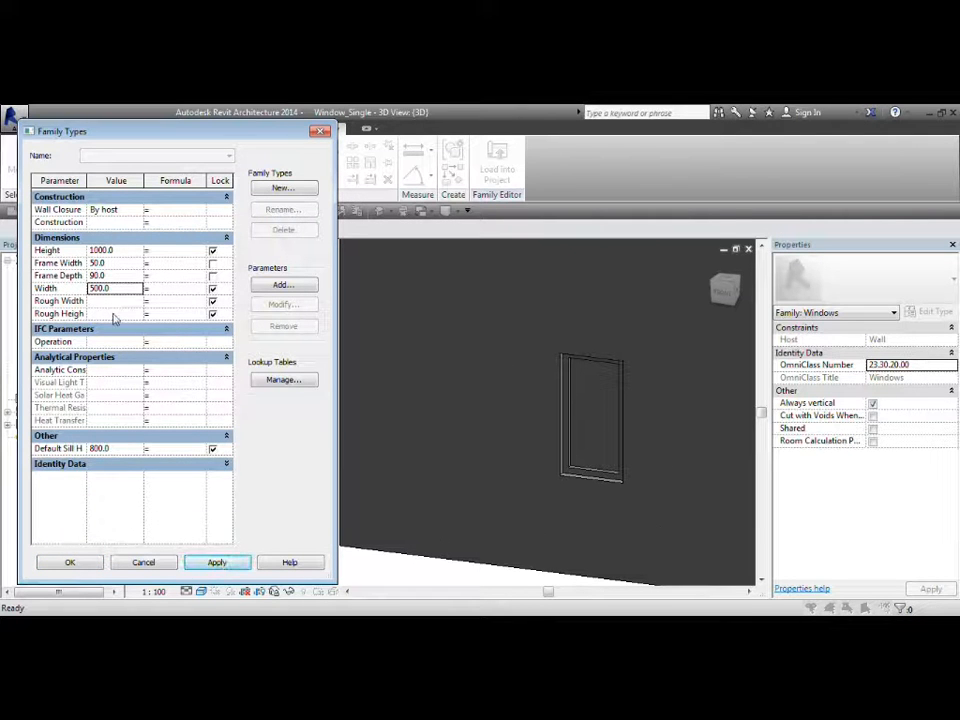
- Set Frame Depth to 100 and apply it to the family
left_click(133, 275)
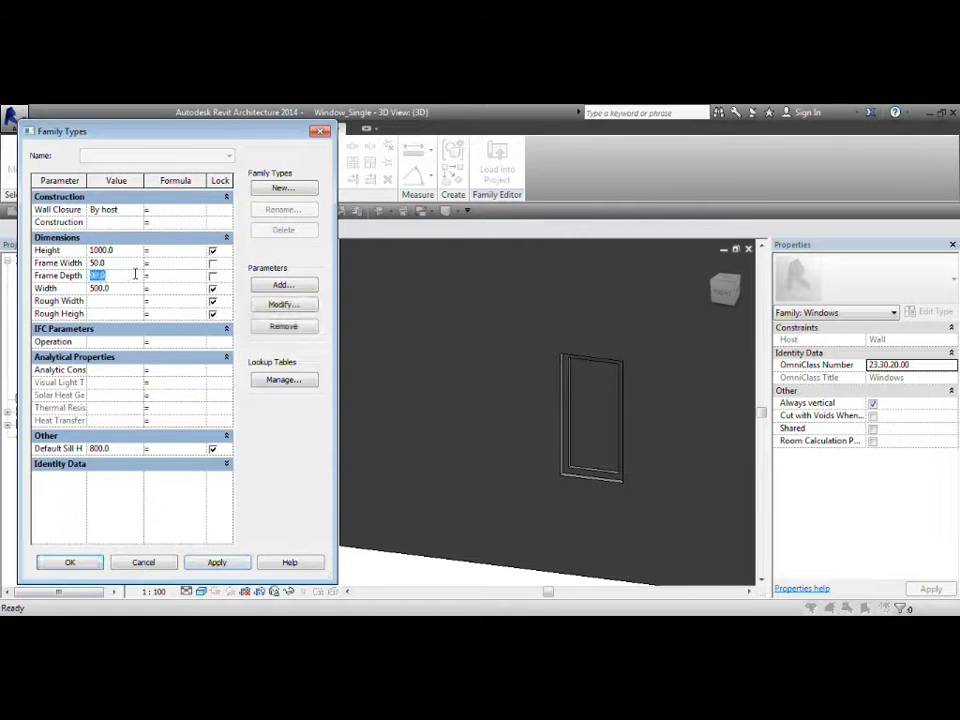
type("10")
left_click(214, 563)
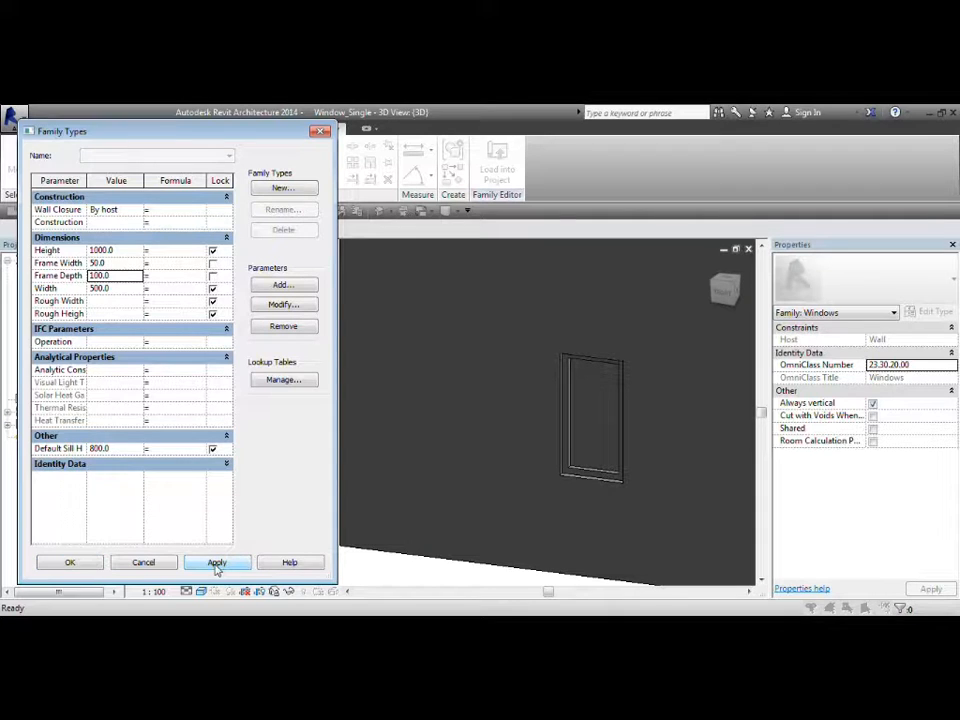
- Set Frame Depth to 90 and Frame Width to 100, and apply the values
left_click(126, 276)
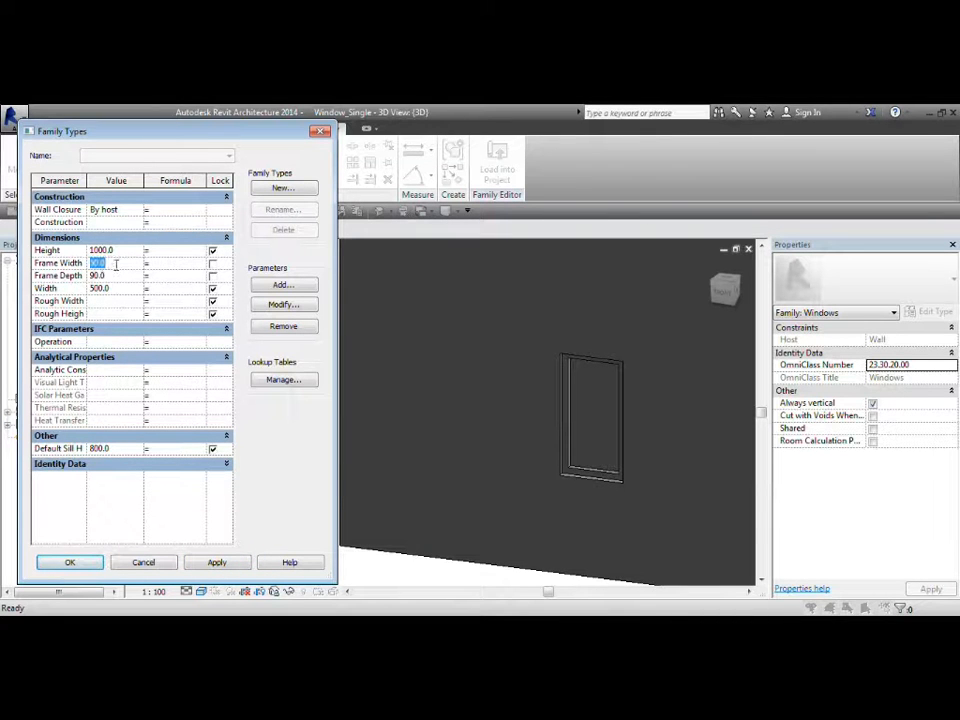
left_click(219, 565)
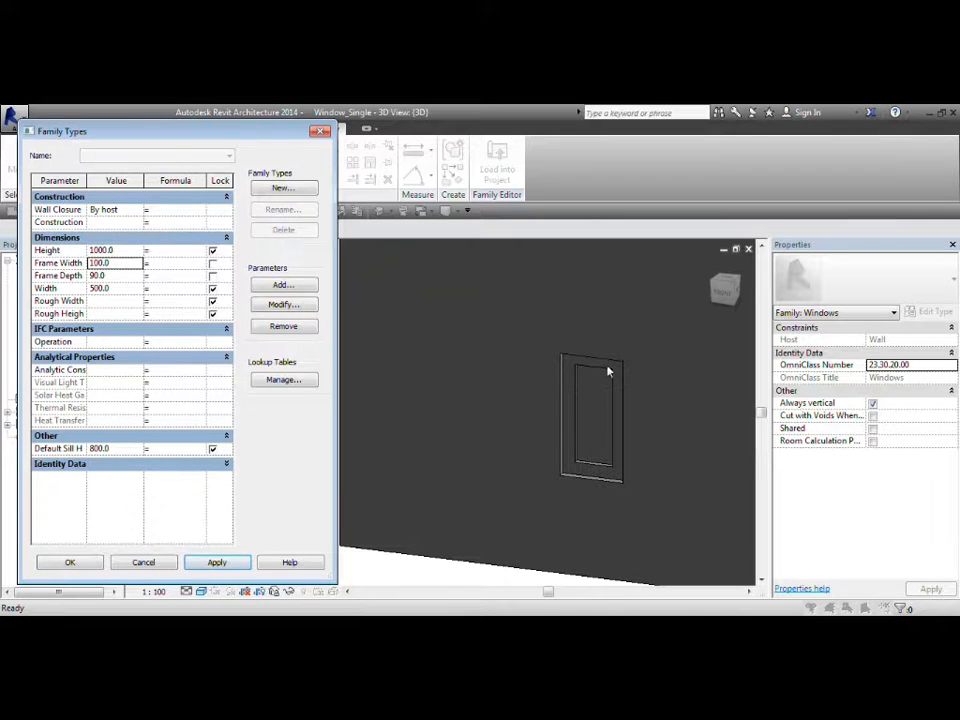
- Set Frame Width to 50, apply it to the family, and widen the Family Types dialog
left_click(122, 263)
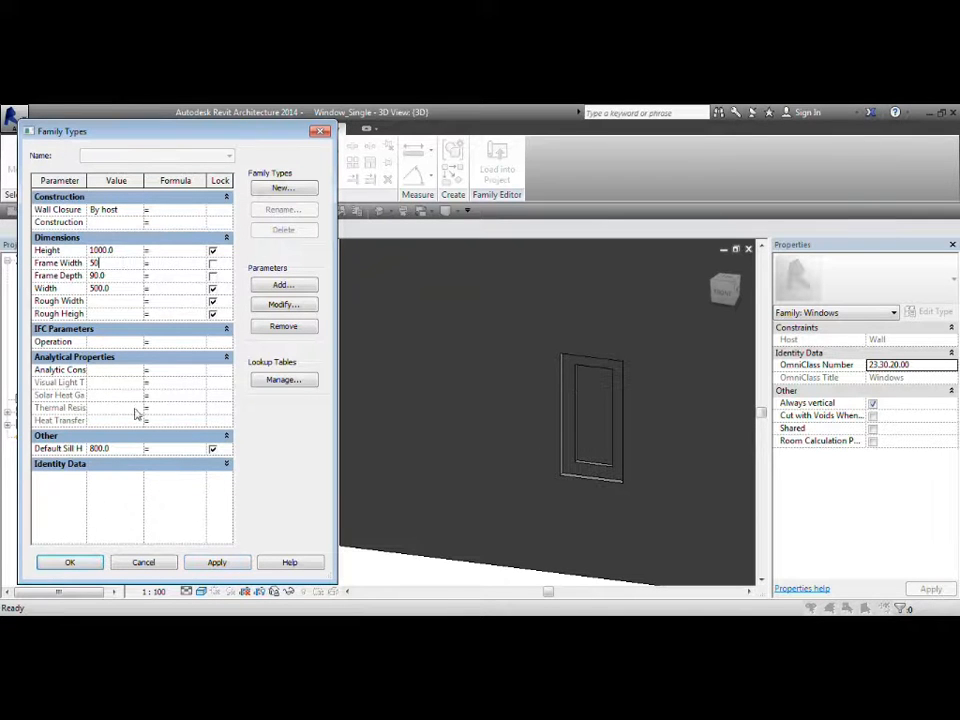
left_click(216, 562)
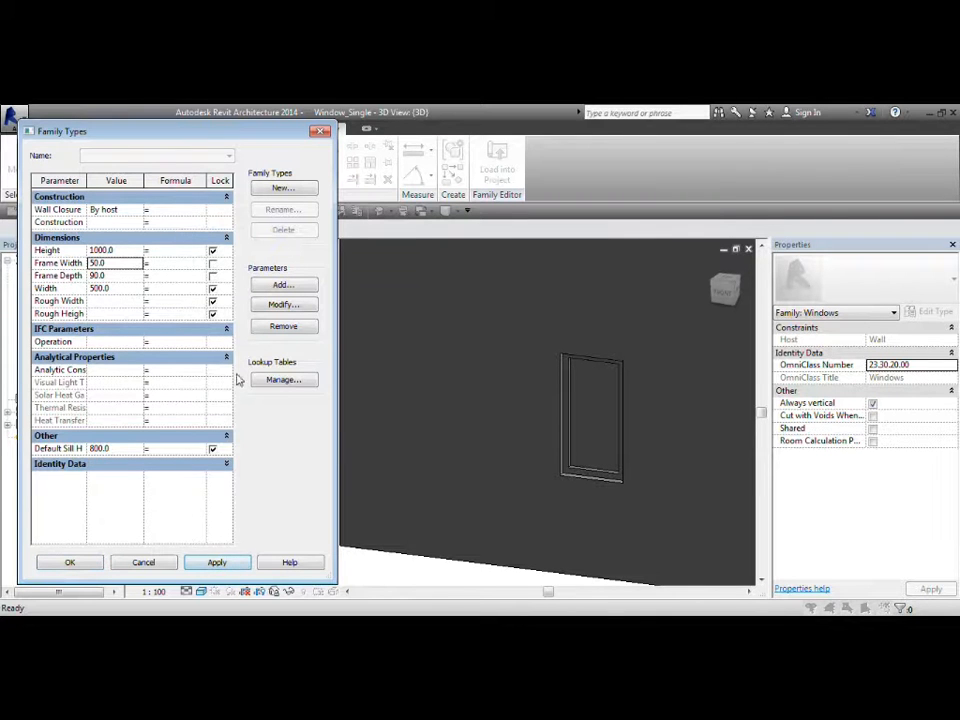
left_click_drag(336, 320, 441, 320)
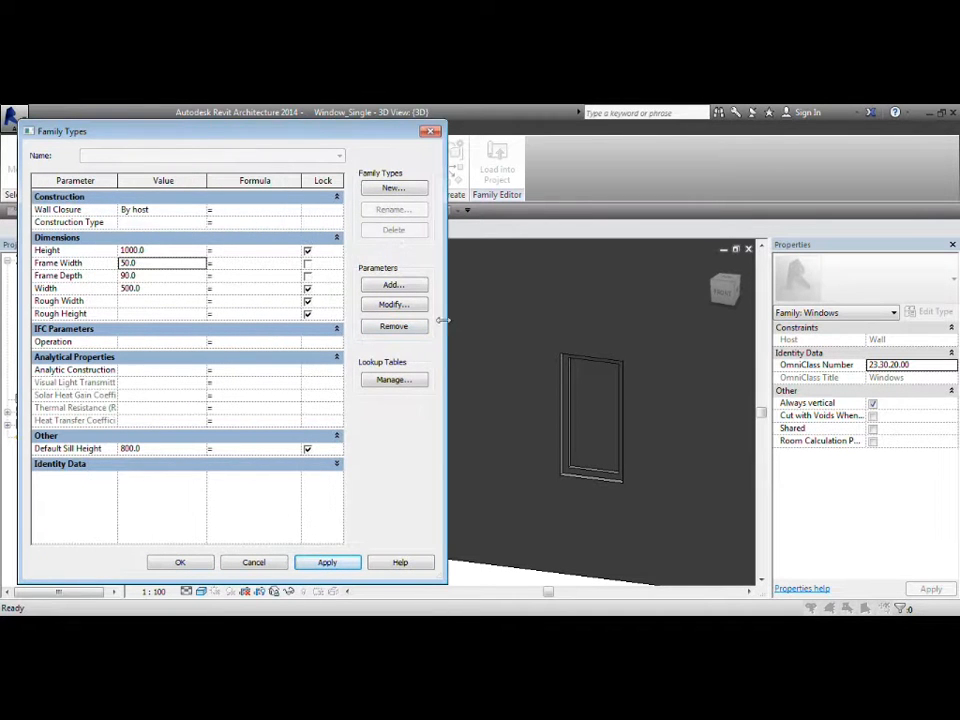
- Create a family type named 1000H x 500W, accept the family types, and inspect the window in the wall
left_click(390, 189)
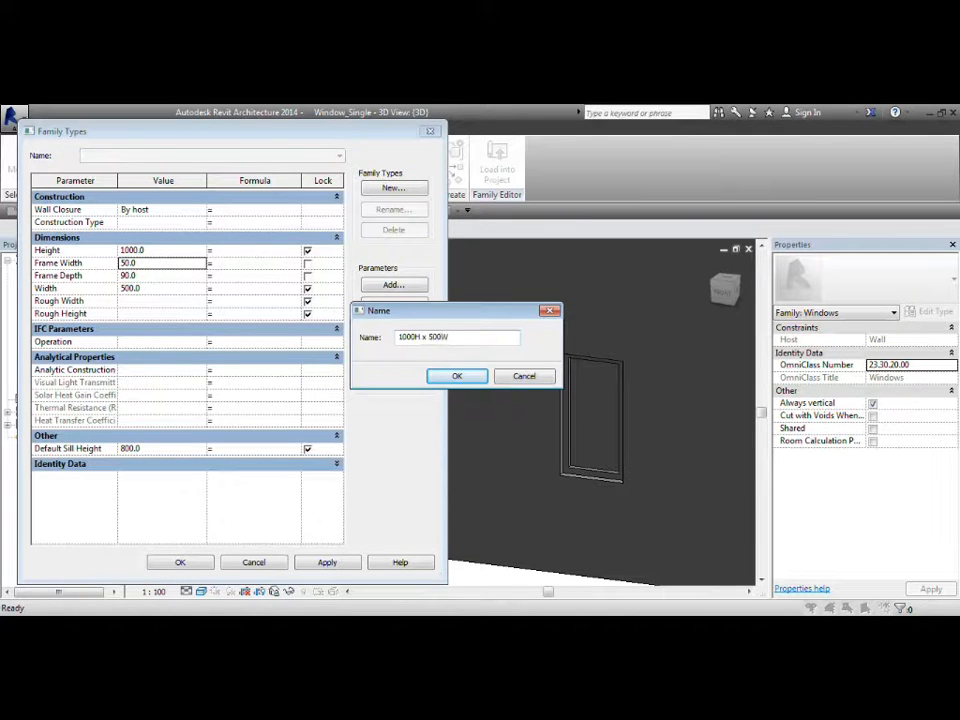
left_click(457, 378)
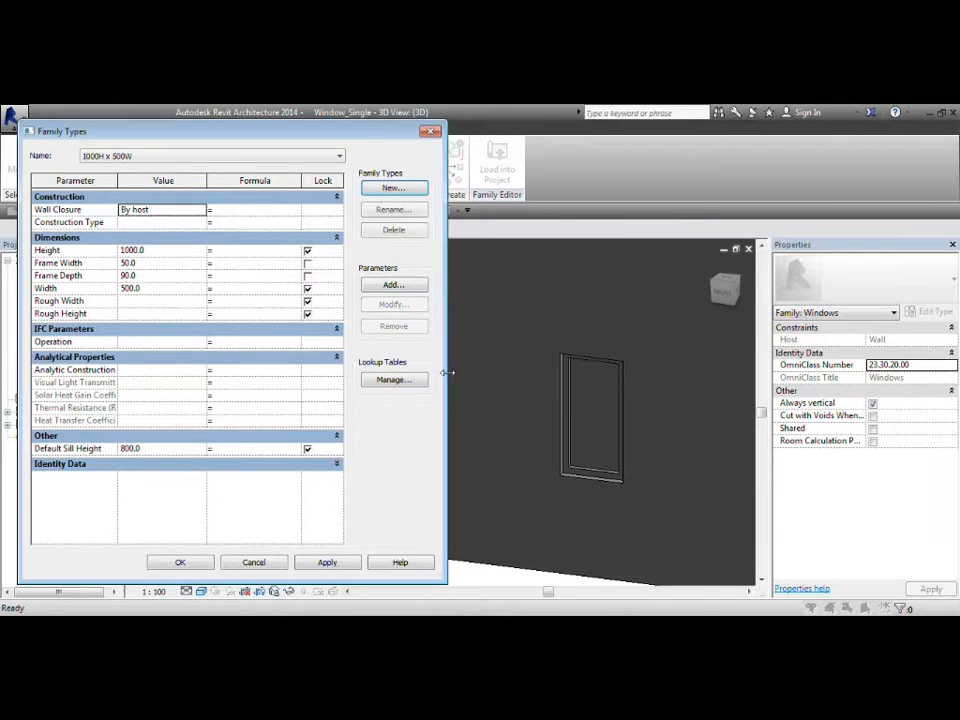
left_click(199, 563)
middle_click_drag(552, 430, 690, 435)
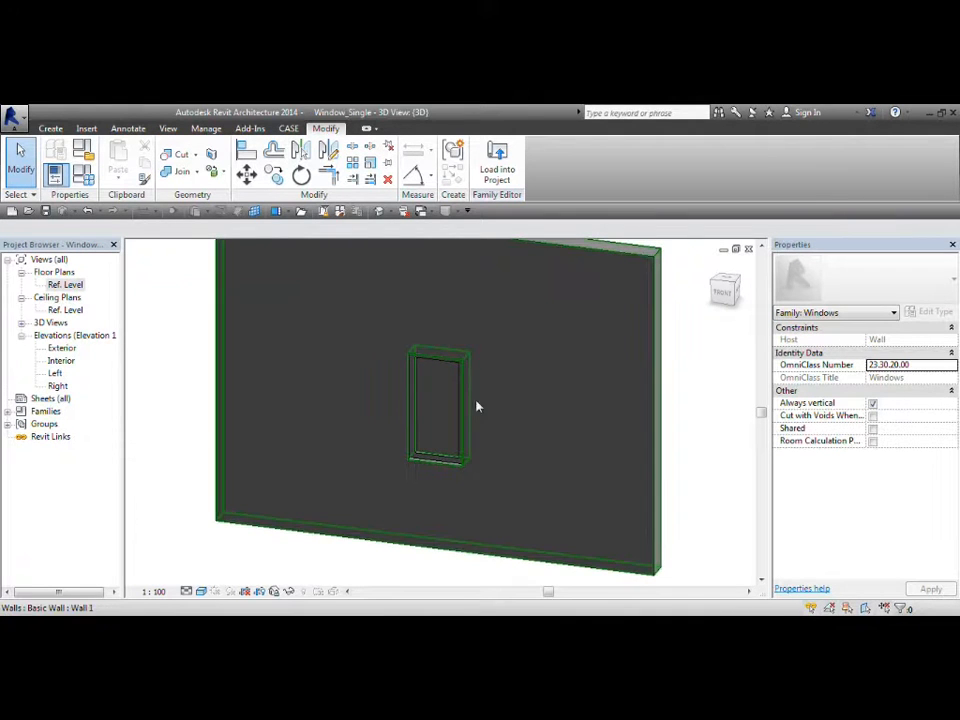
scroll(475, 468, "up", 2)
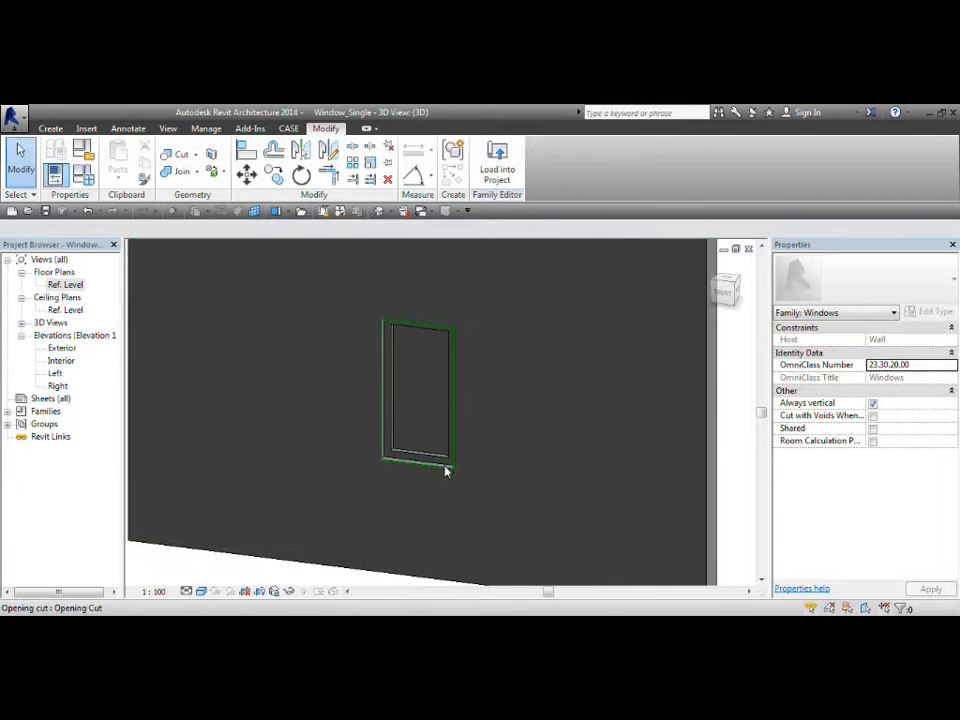